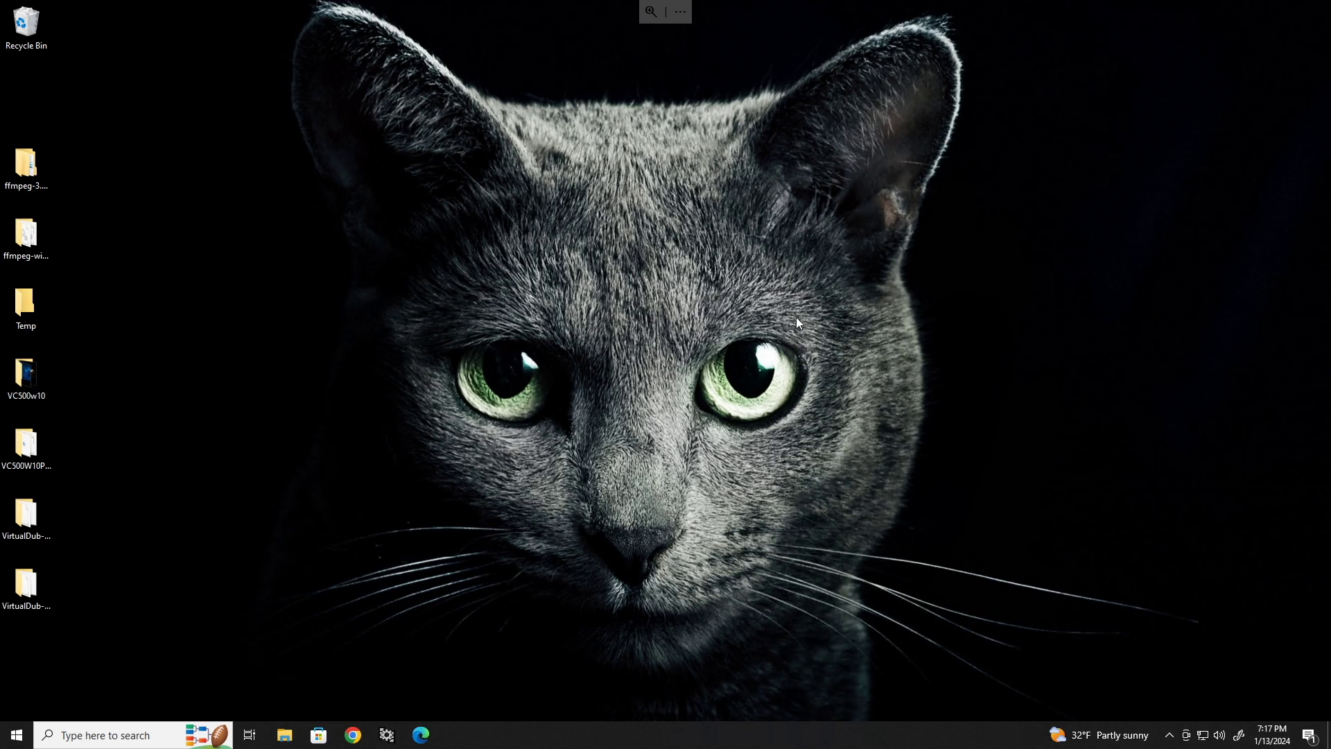
Open mysonicwall.com in Chrome and view the account's registered Products list.
{"action": "left_click", "coordinate": [353, 734]}
{"action": "type", "text": "mysonic"}
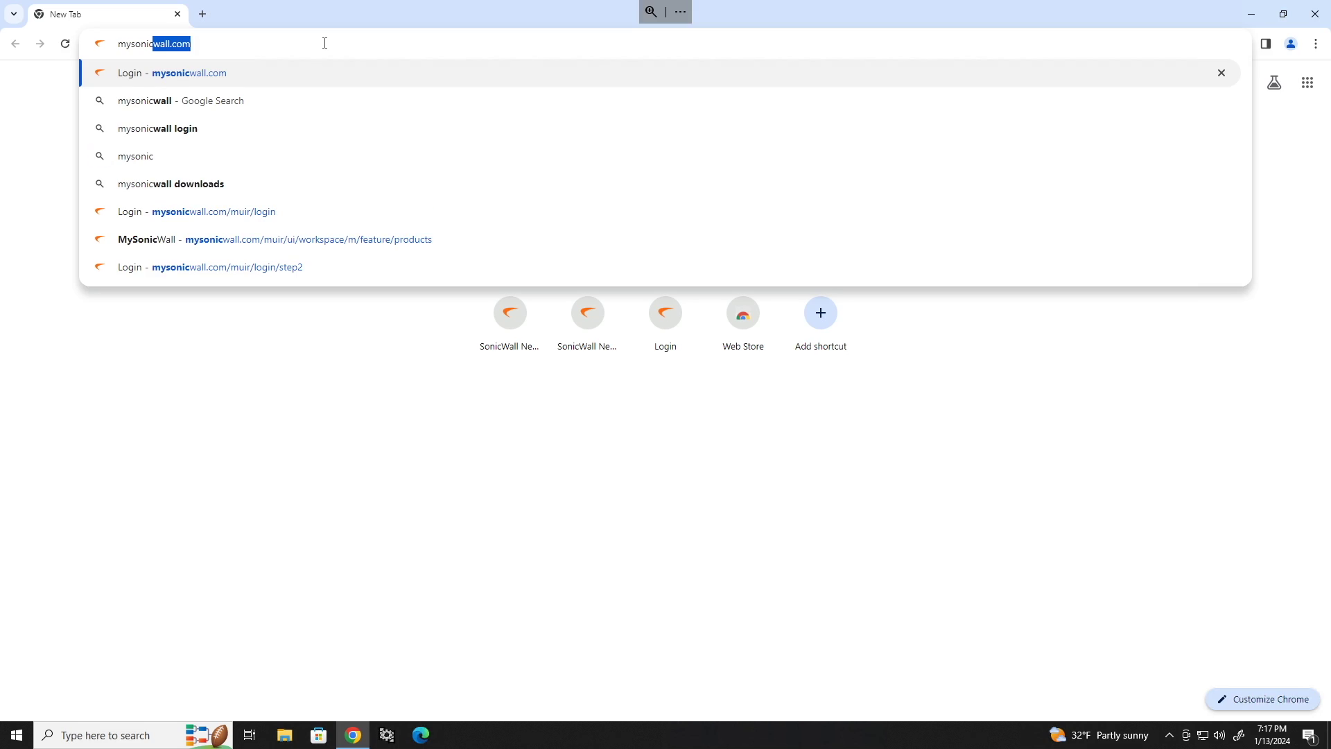
{"action": "key", "text": "Return"}
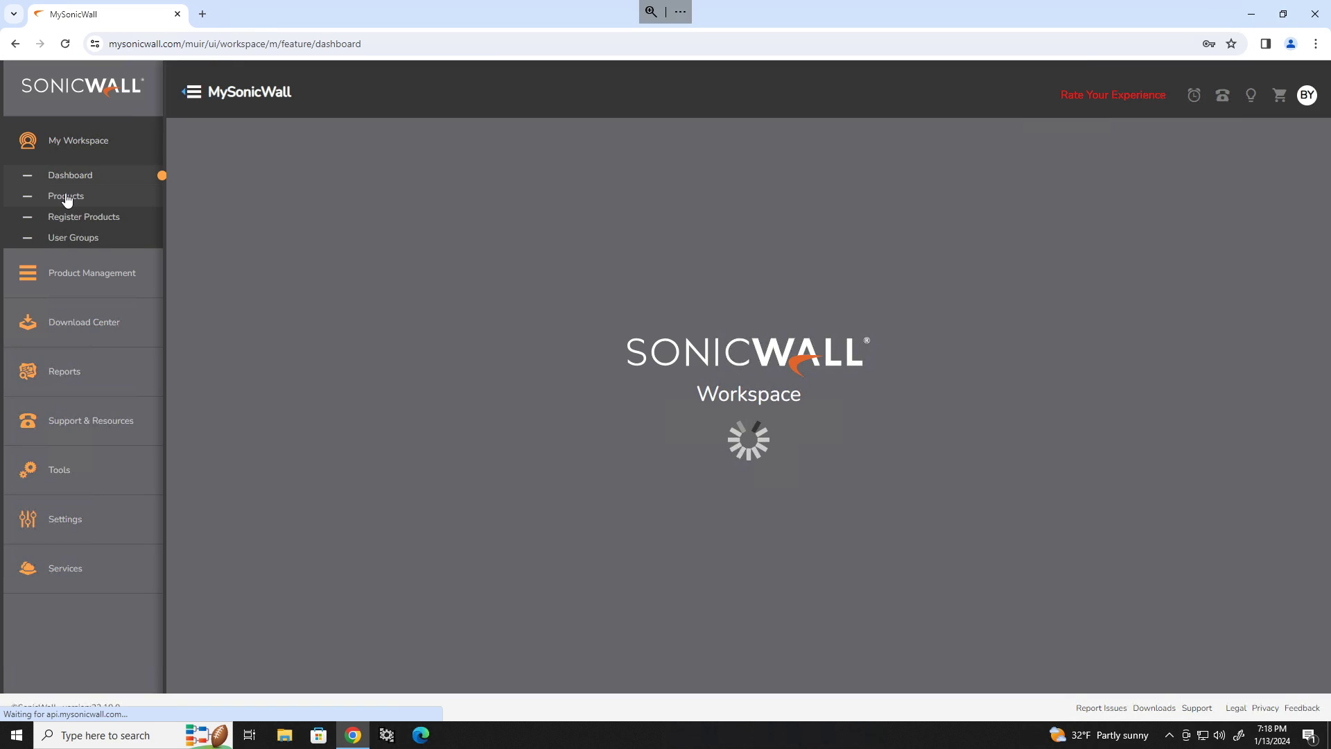
{"action": "left_click", "coordinate": [66, 197]}
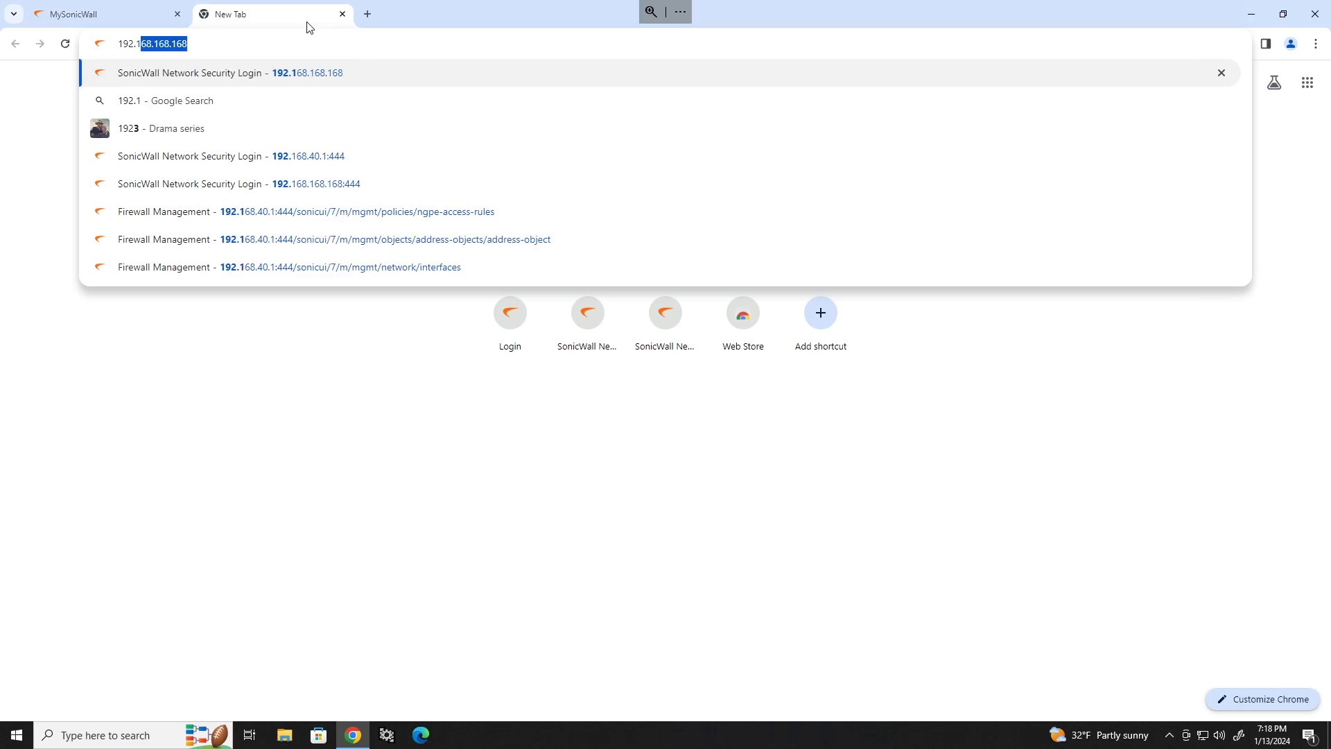
Log in as admin to 192.168.168.168 past the certificate warning, choosing manual configuration.
{"action": "type", "text": "68.168.168"}
{"action": "key", "text": "Return"}
{"action": "left_click", "coordinate": [499, 433]}
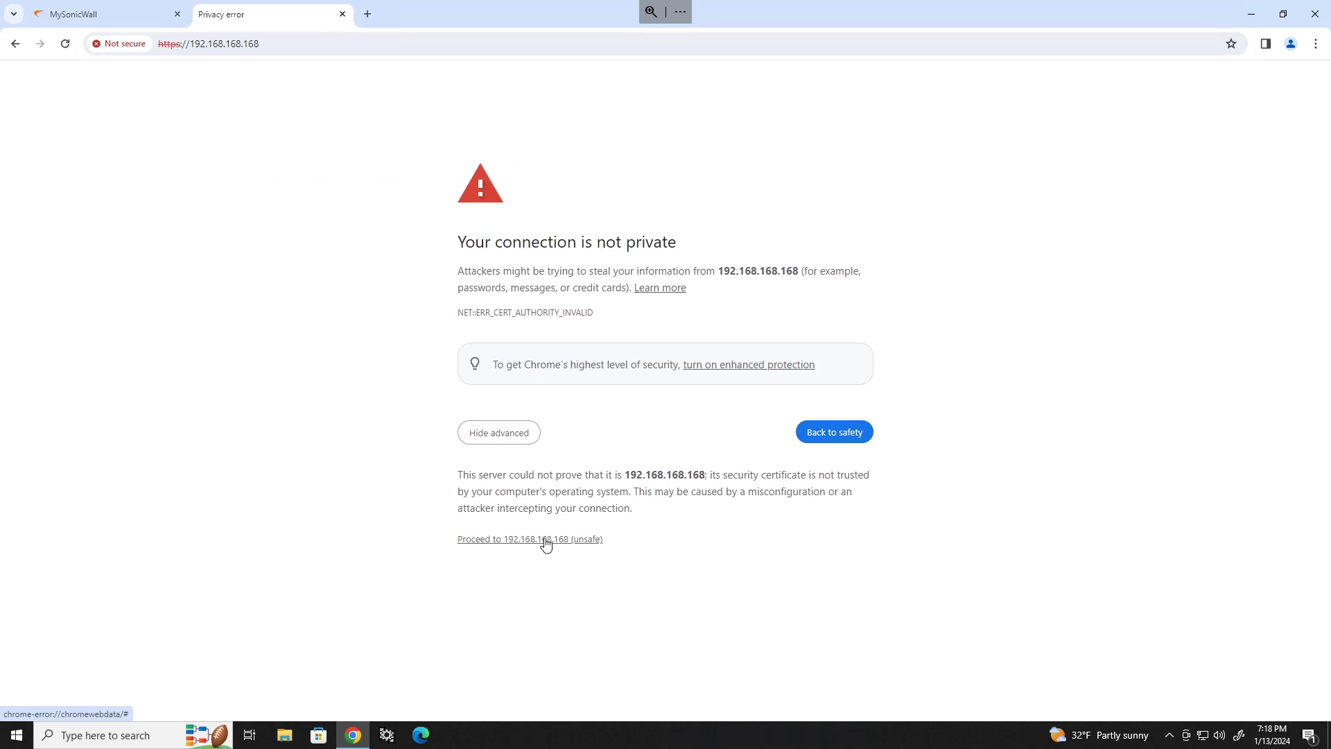
{"action": "left_click", "coordinate": [545, 540]}
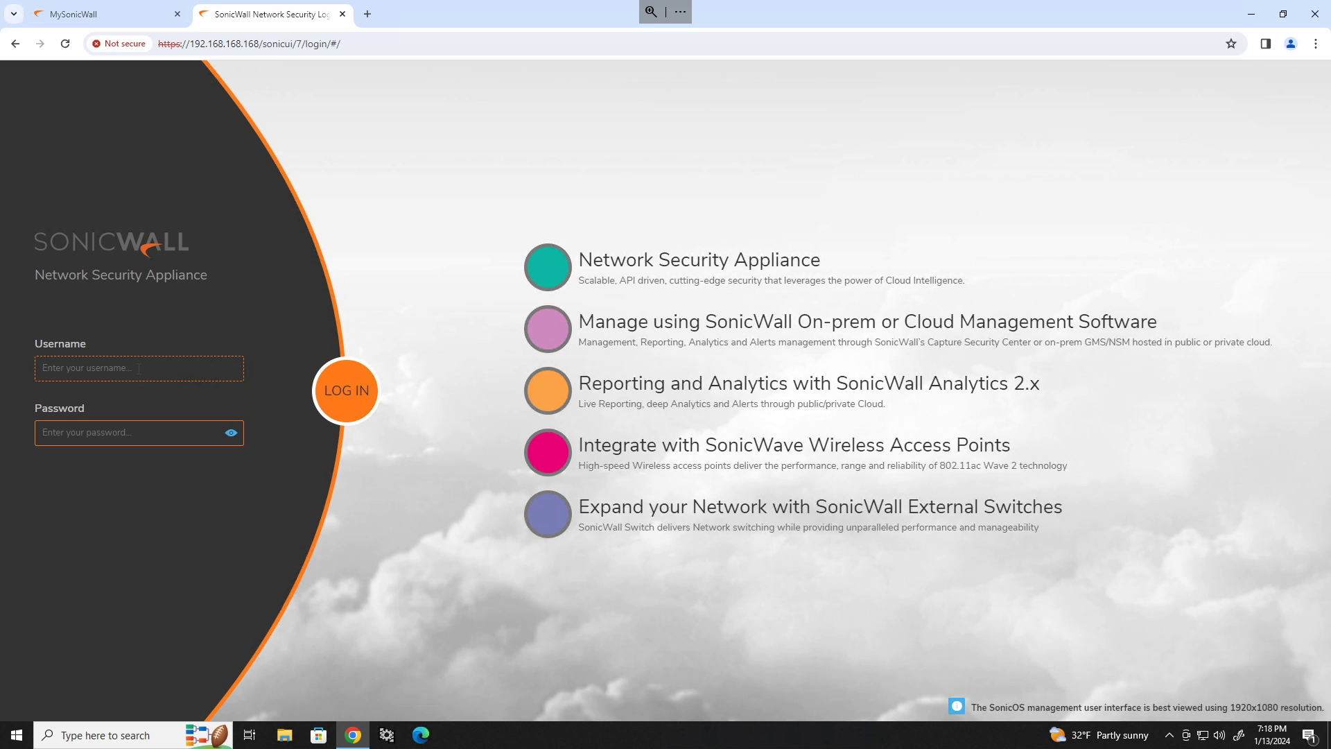
{"action": "type", "text": "ad"}
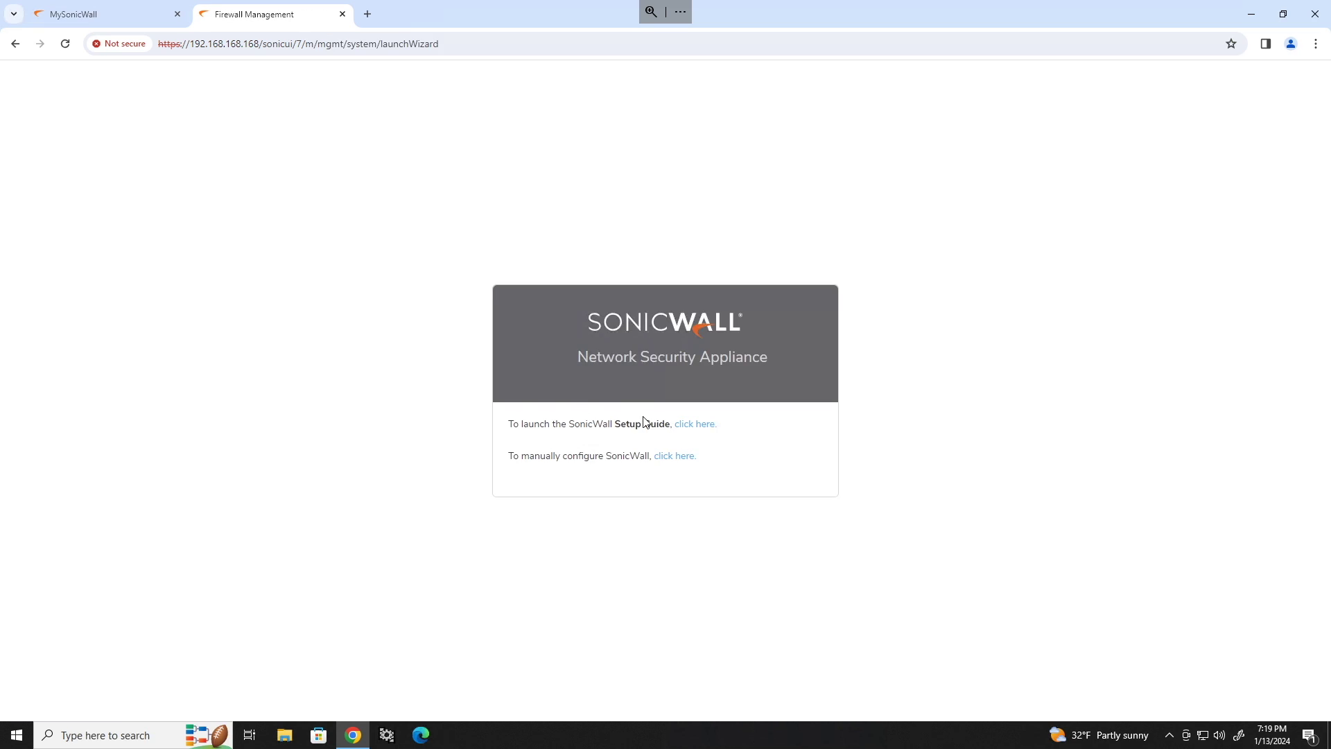
{"action": "left_click", "coordinate": [679, 457]}
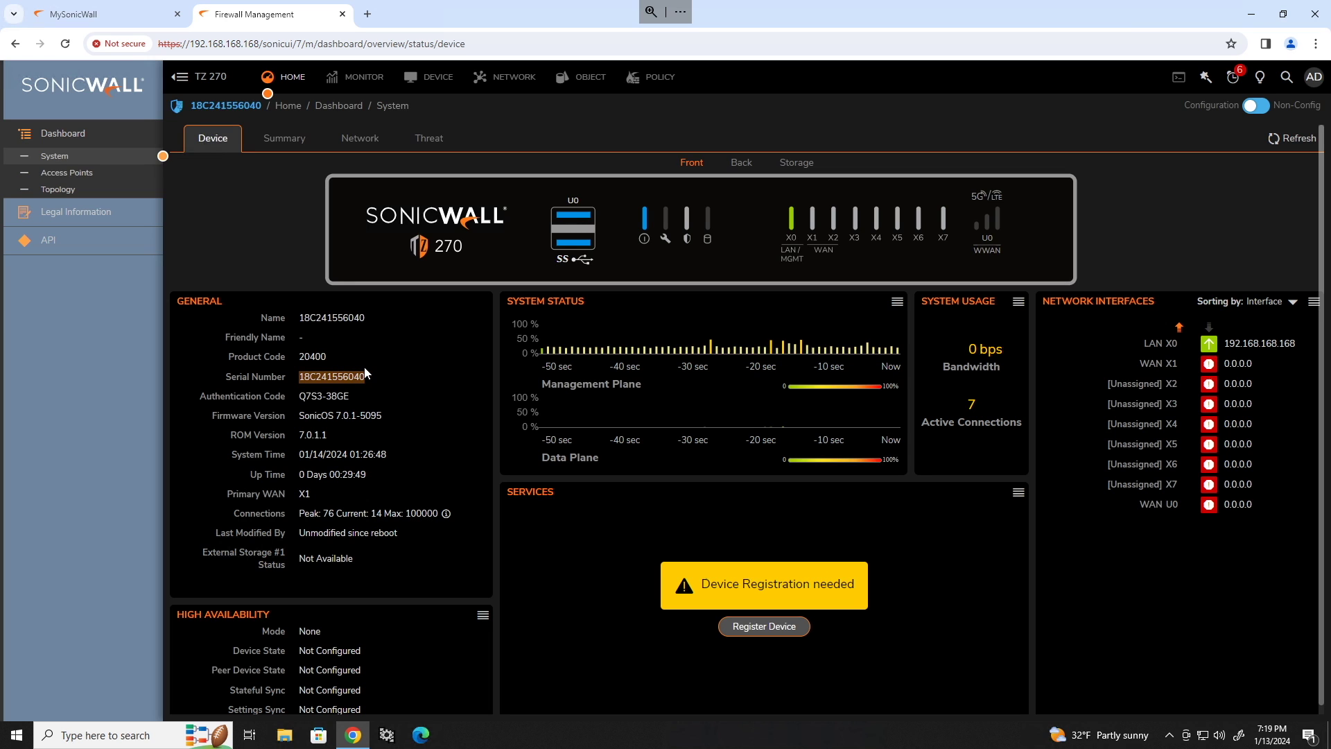
Start a new product registration in MySonicWall and paste the TZ 270's serial number.
{"action": "left_click", "coordinate": [128, 14]}
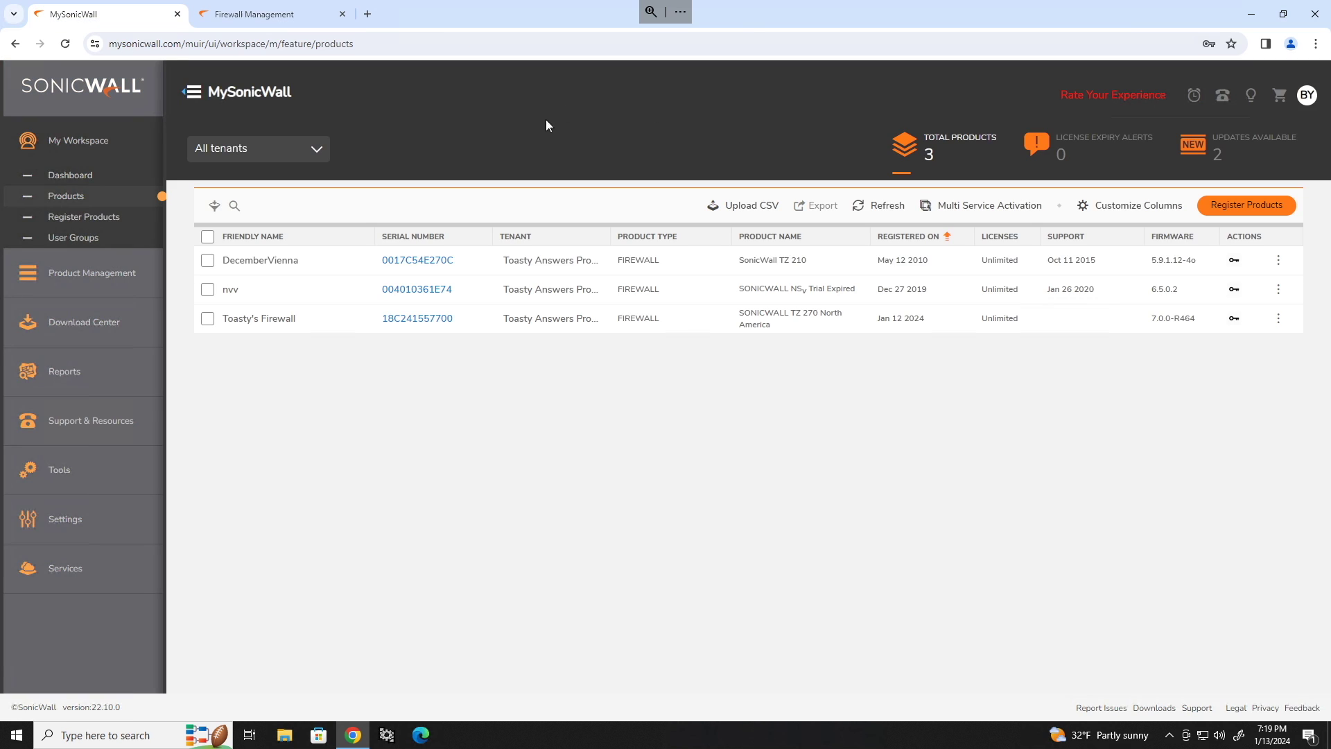
{"action": "left_click", "coordinate": [1210, 204]}
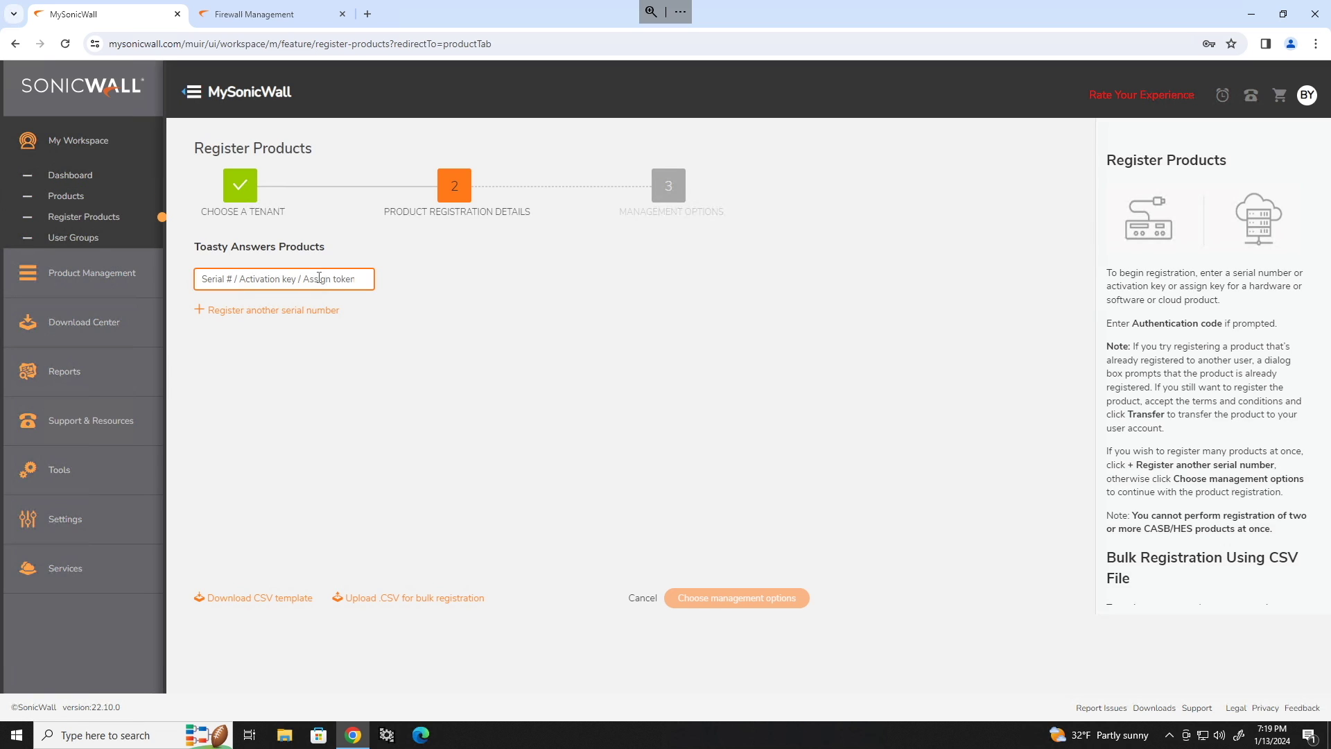
{"action": "key", "text": "ctrl+v"}
{"action": "key", "text": "Tab"}
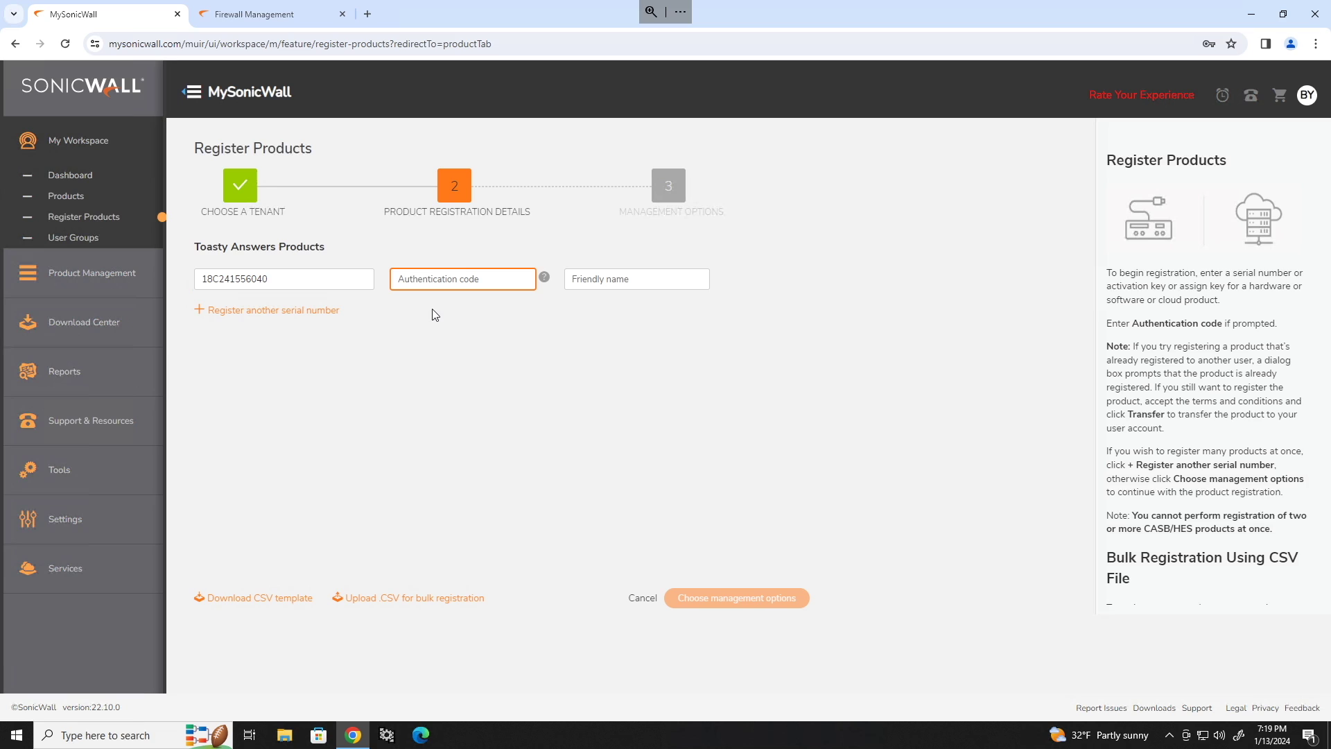
Copy the authentication code from the SonicOS dashboard into the registration form.
{"action": "left_click", "coordinate": [253, 14]}
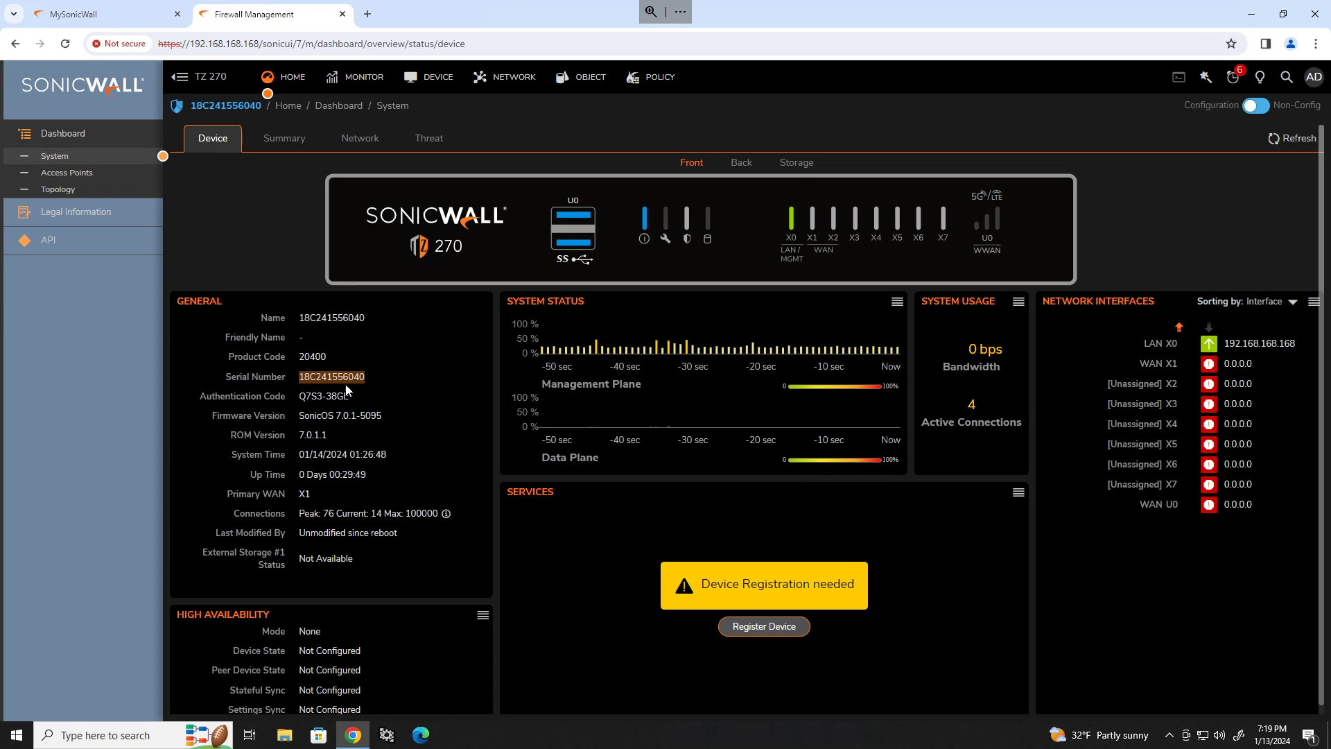
{"action": "left_click_drag", "start_coordinate": [348, 393], "coordinate": [303, 395]}
{"action": "left_click", "coordinate": [104, 14]}
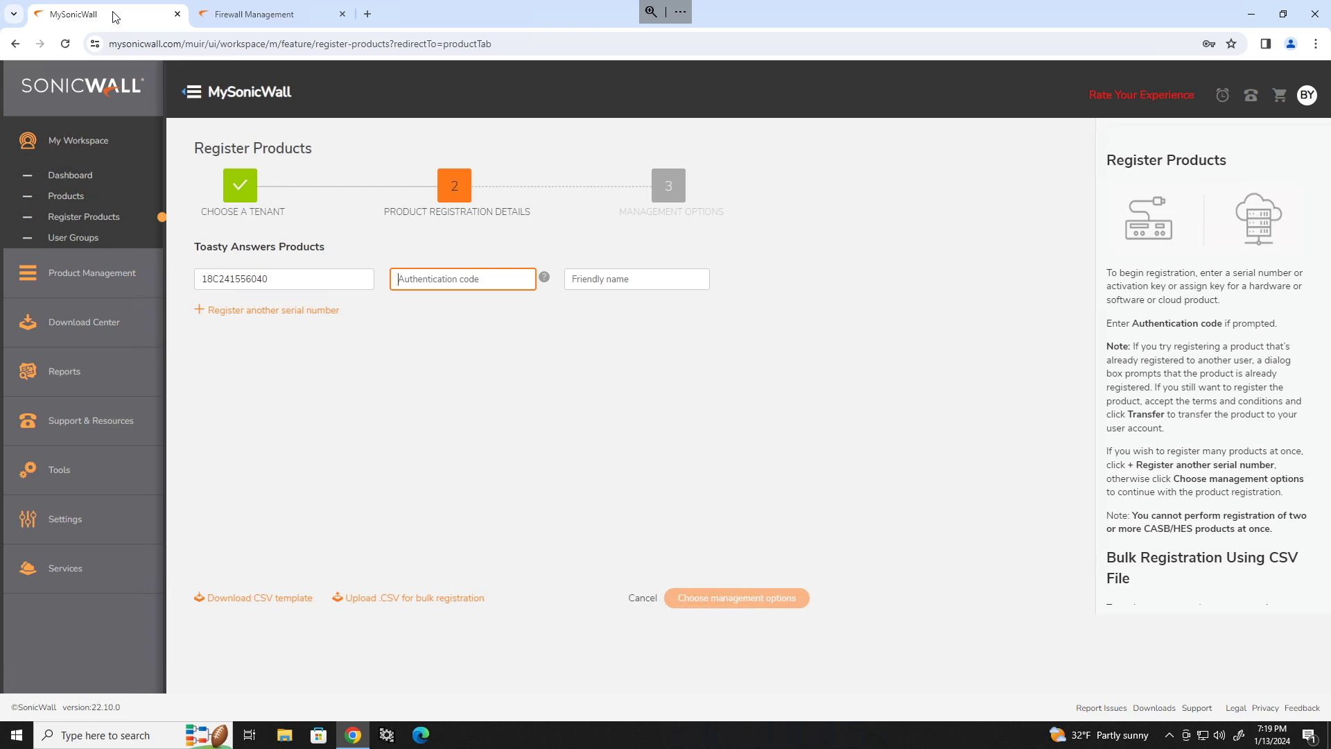
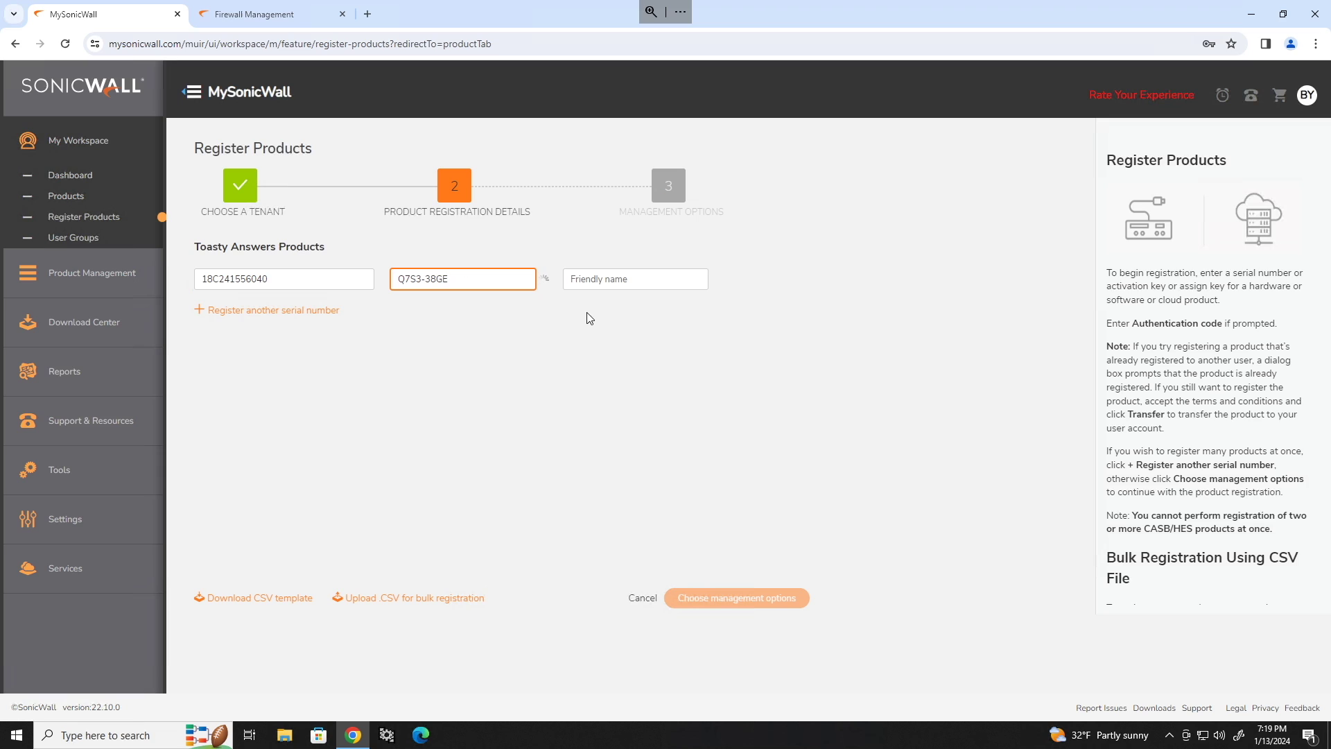
Enter the friendly name The Best Firewall and complete the registration.
{"action": "left_click", "coordinate": [628, 283]}
{"action": "key", "text": "ctrl+v"}
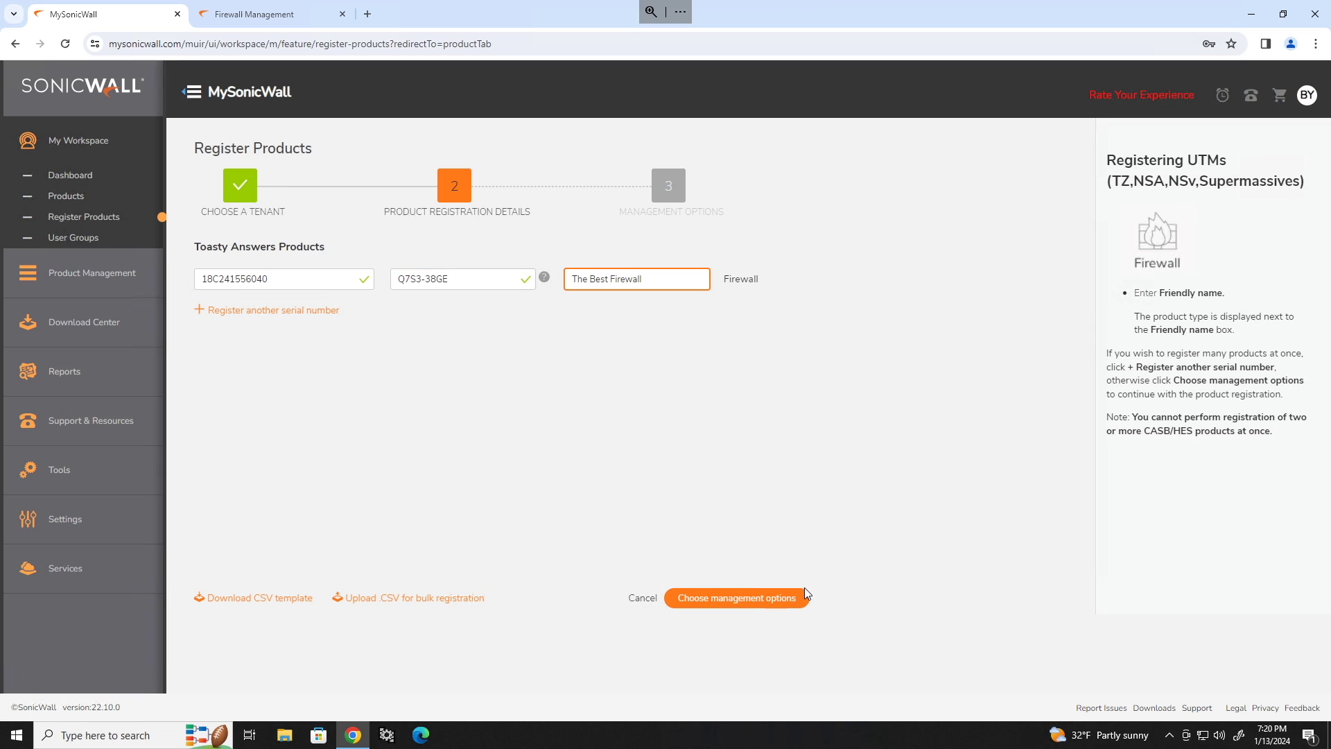
{"action": "left_click", "coordinate": [773, 600]}
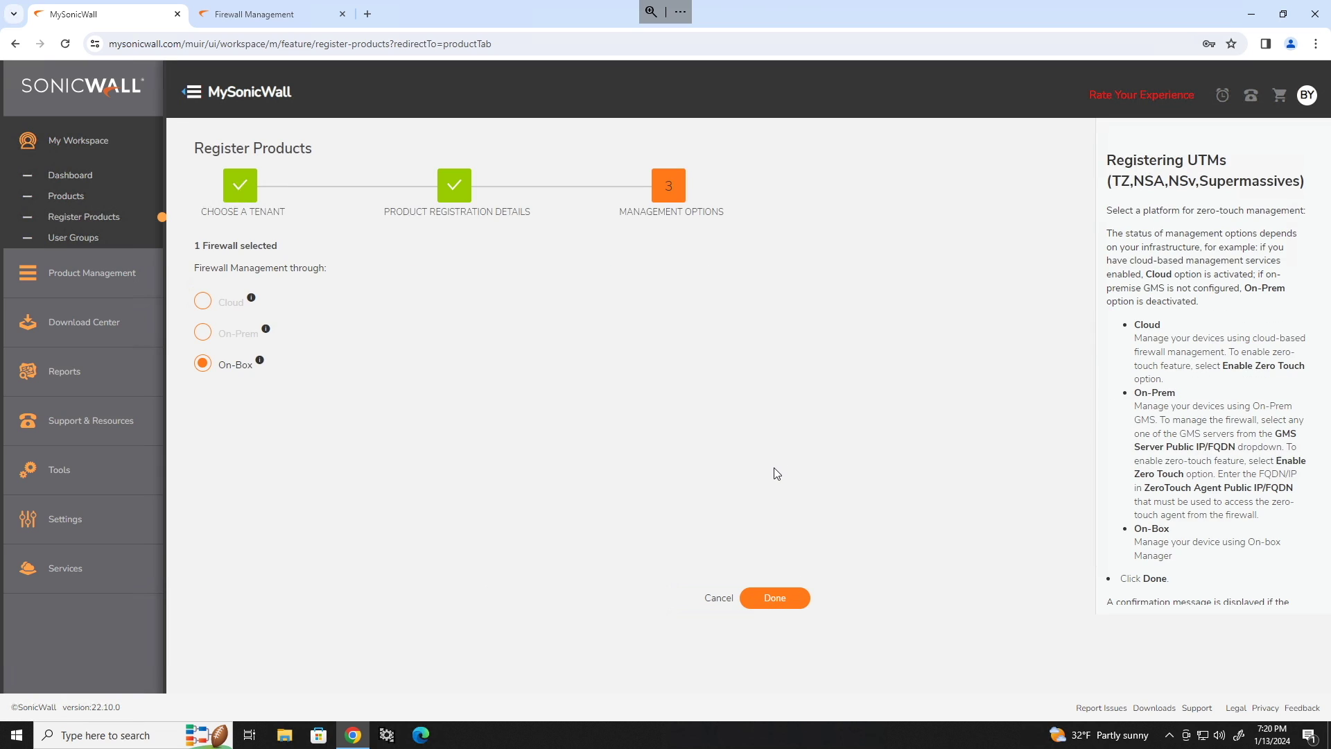
{"action": "left_click", "coordinate": [797, 599]}
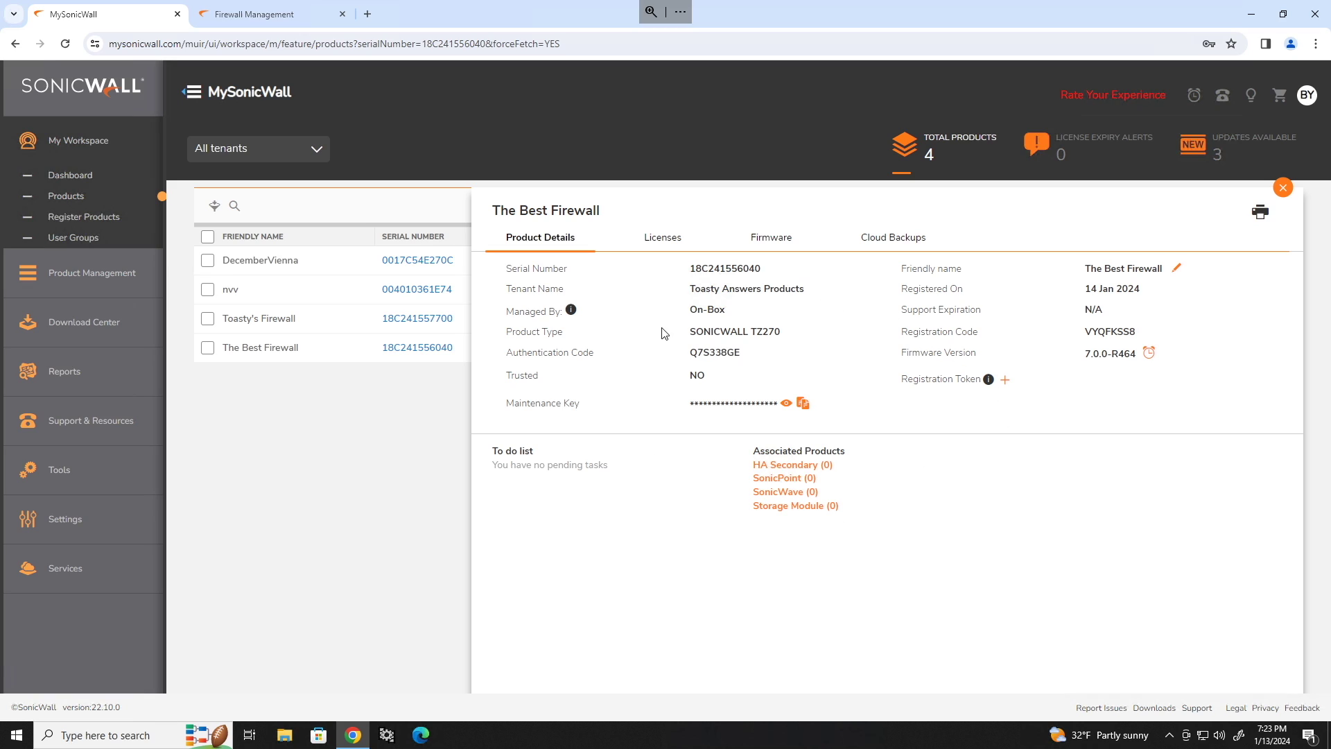
Activate the pasted key on the firewall's Licenses tab, licensing Essential Protection Service Suite.
{"action": "left_click", "coordinate": [667, 238]}
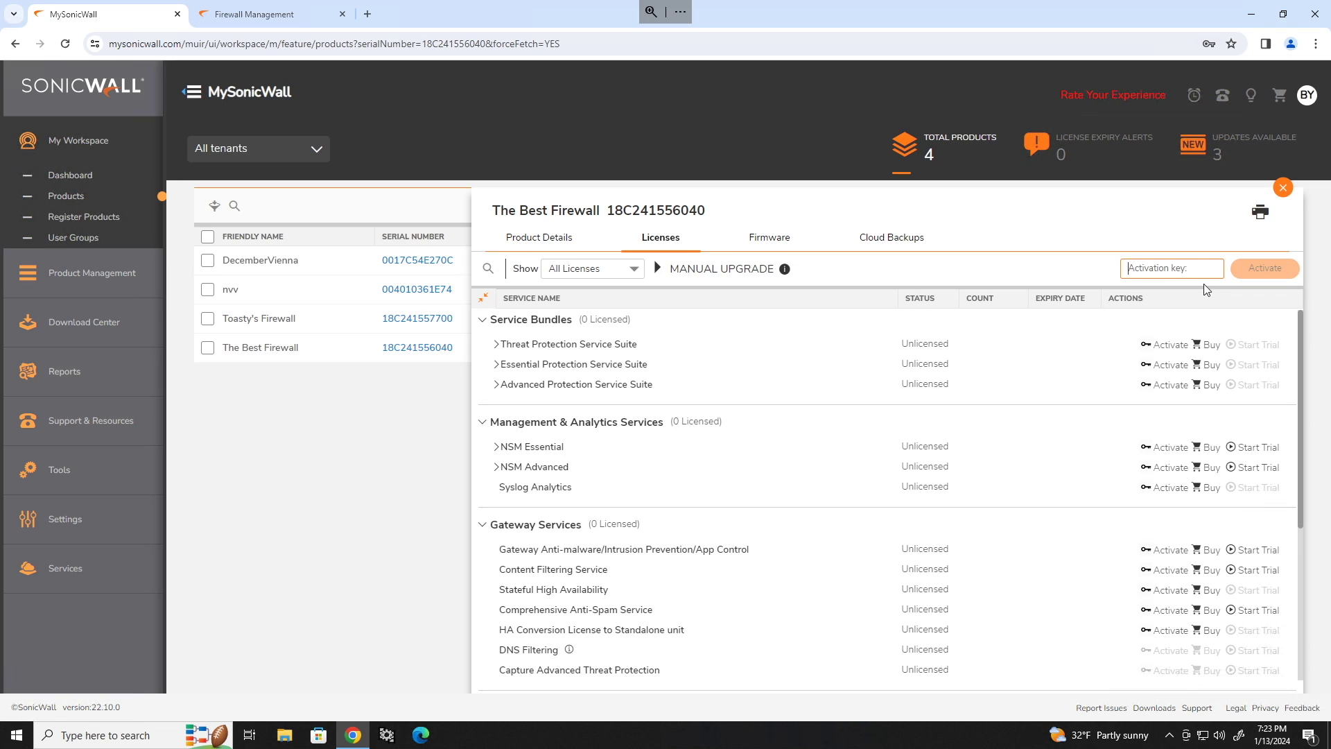
{"action": "key", "text": "ctrl+v"}
{"action": "left_click", "coordinate": [1248, 271]}
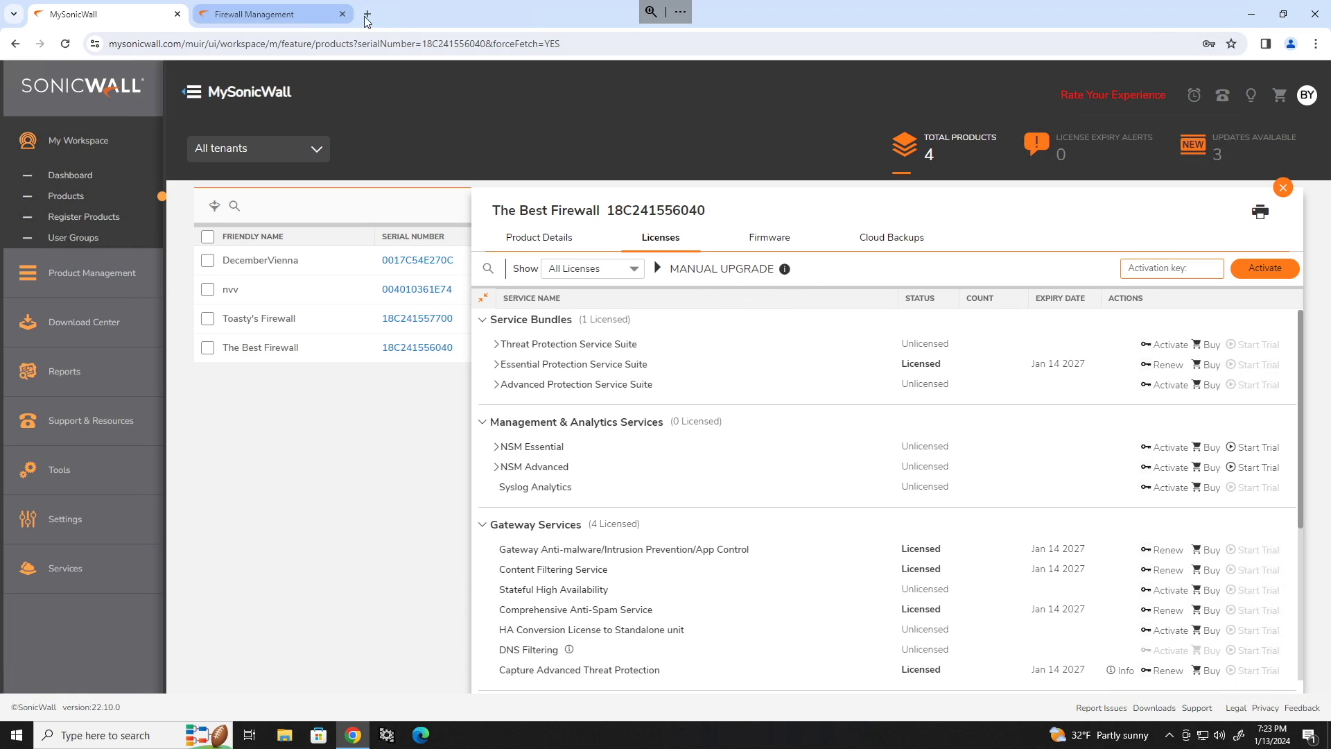
Copy the firewall's keyset from MySonicWall's Manual Upgrade section.
{"action": "left_click", "coordinate": [736, 270]}
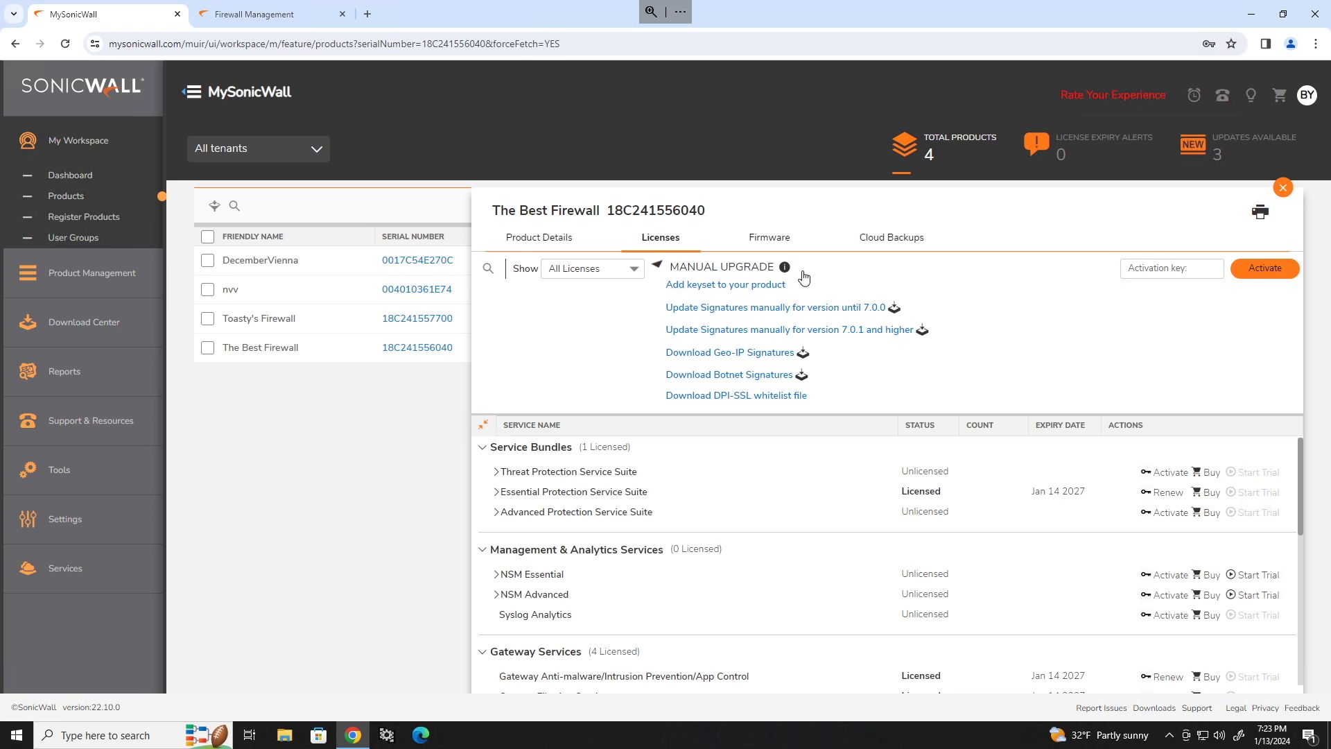
{"action": "left_click", "coordinate": [711, 285]}
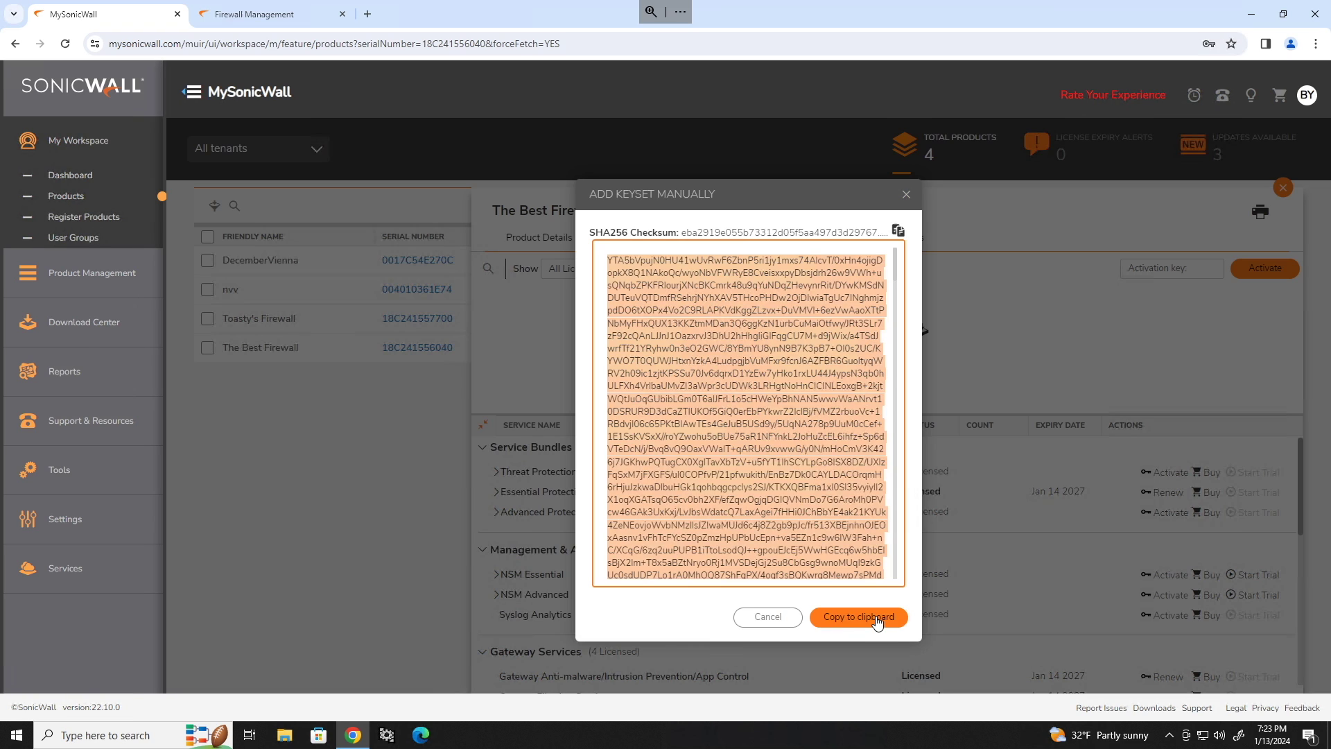
{"action": "left_click", "coordinate": [877, 619]}
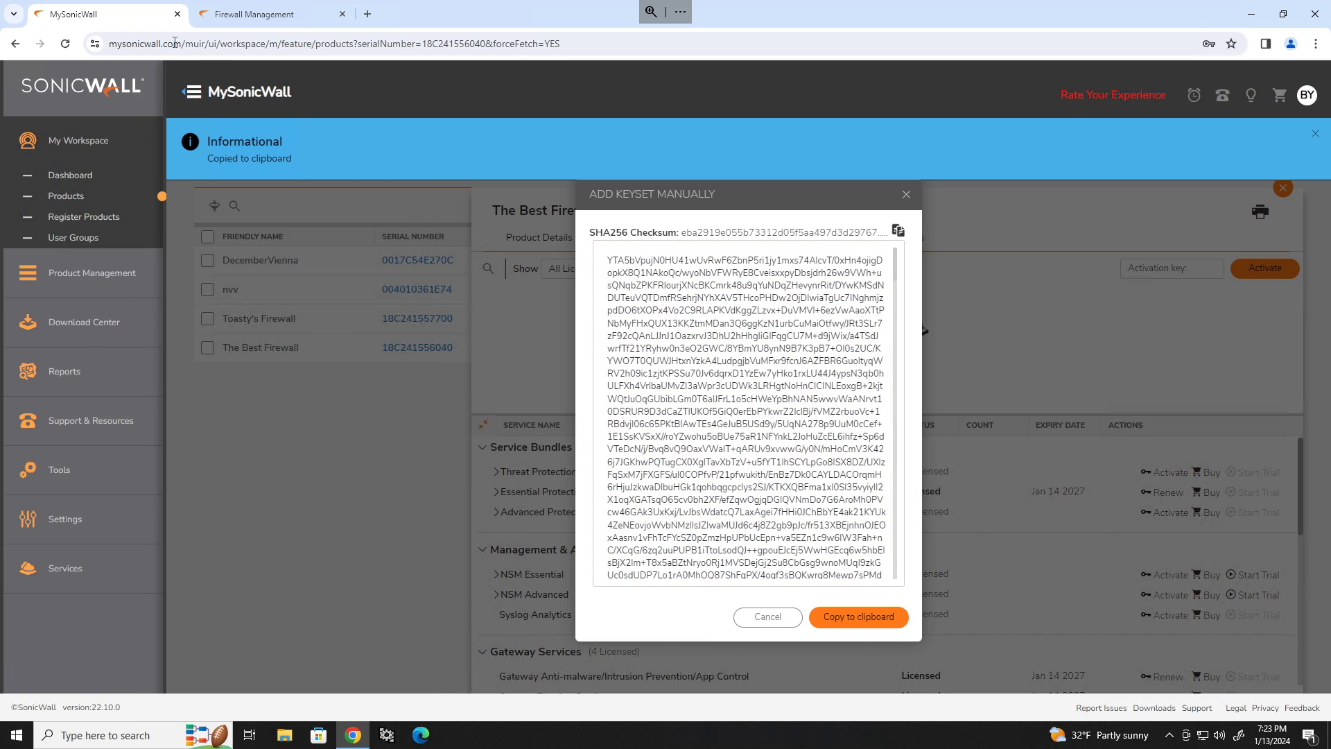
Paste the keyset into SonicOS manual license upgrade, apply it, and restart the firewall.
{"action": "left_click", "coordinate": [238, 15]}
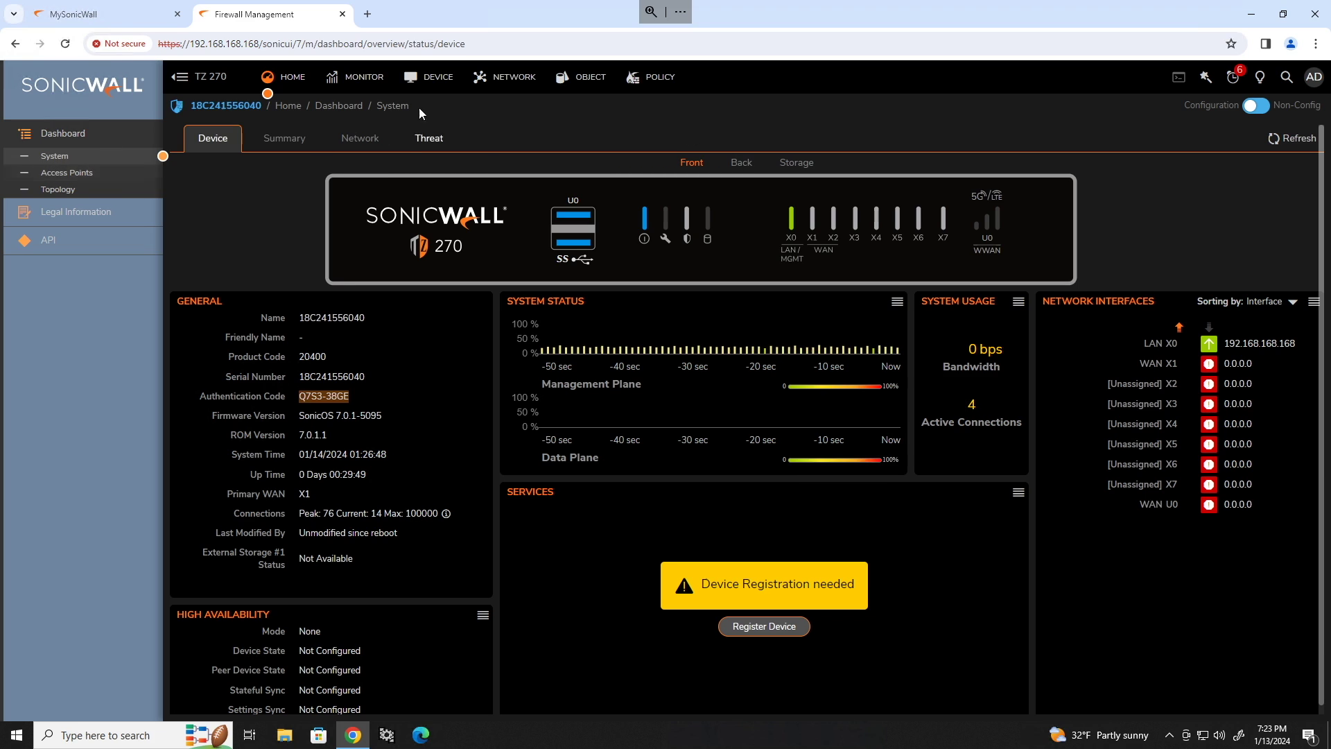
{"action": "left_click", "coordinate": [435, 77]}
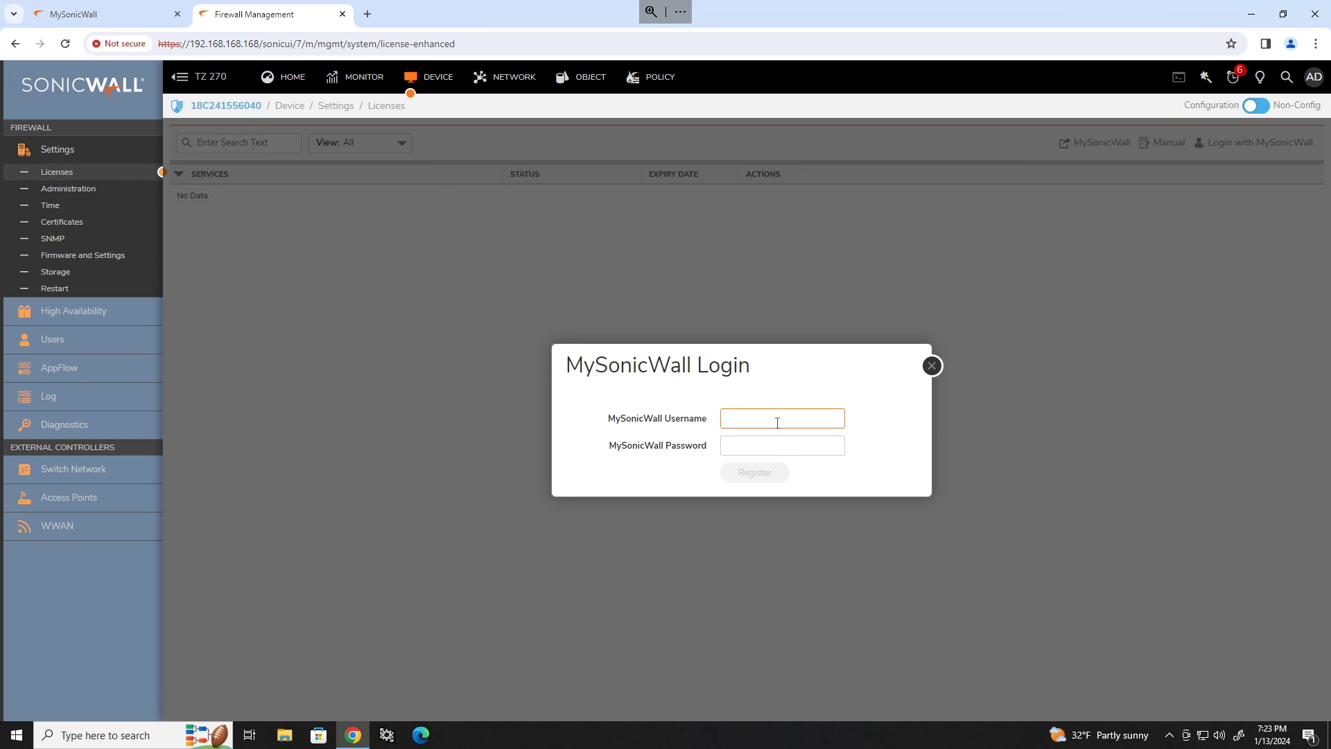
{"action": "left_click", "coordinate": [932, 365]}
{"action": "left_click", "coordinate": [1164, 142]}
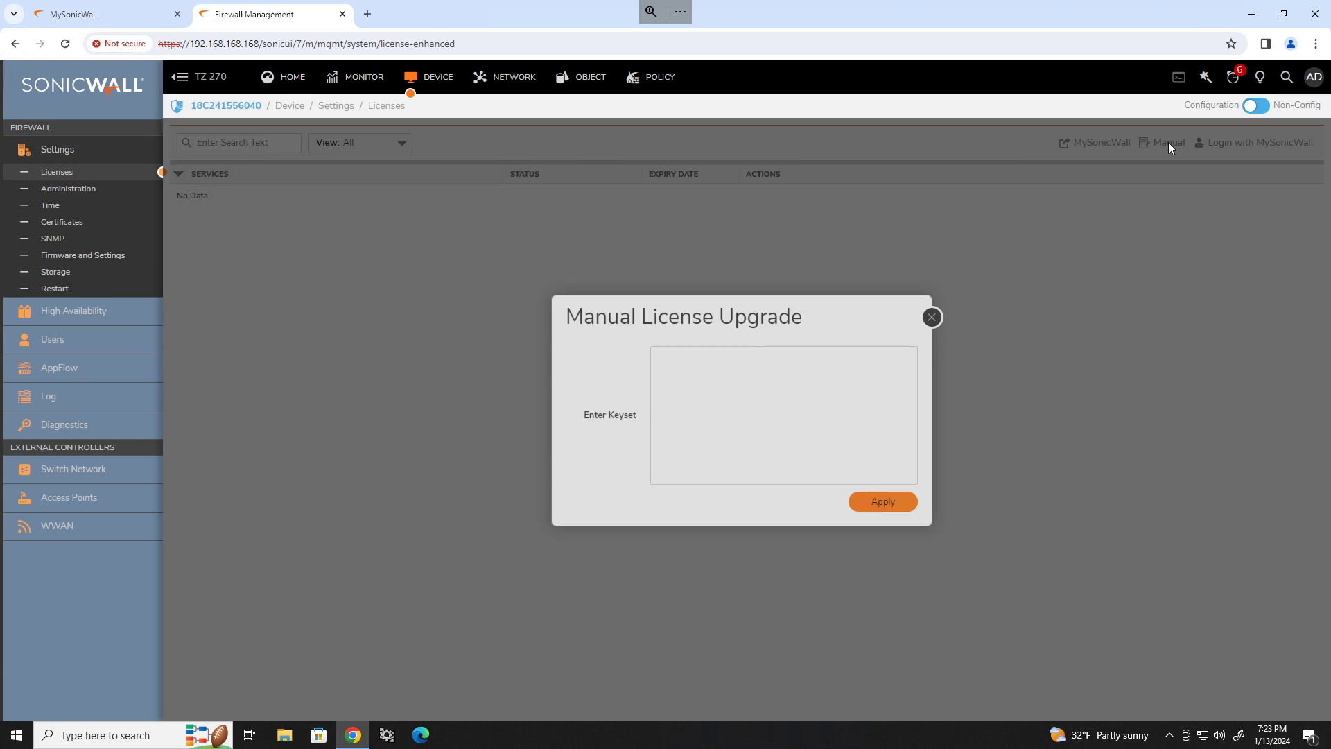
{"action": "left_click", "coordinate": [802, 418]}
{"action": "key", "text": "ctrl+v"}
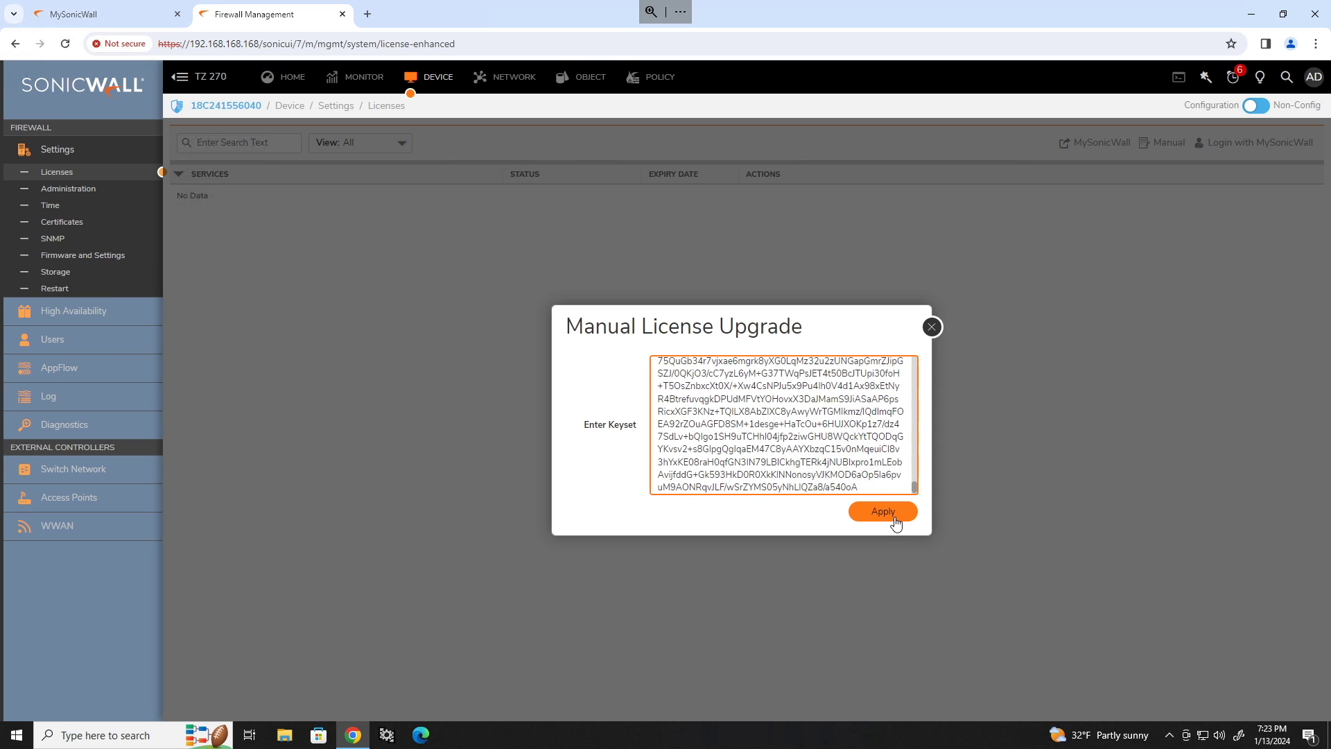
{"action": "left_click", "coordinate": [901, 514]}
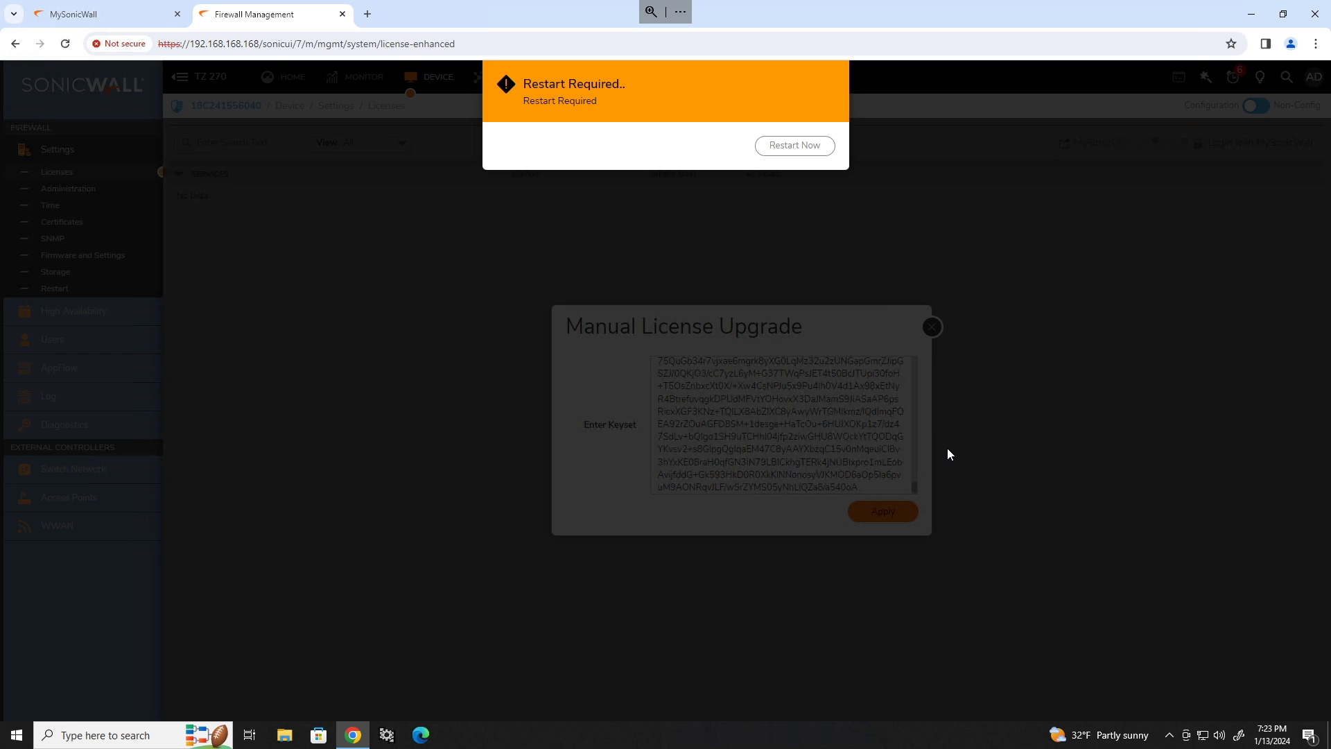
{"action": "left_click", "coordinate": [797, 146]}
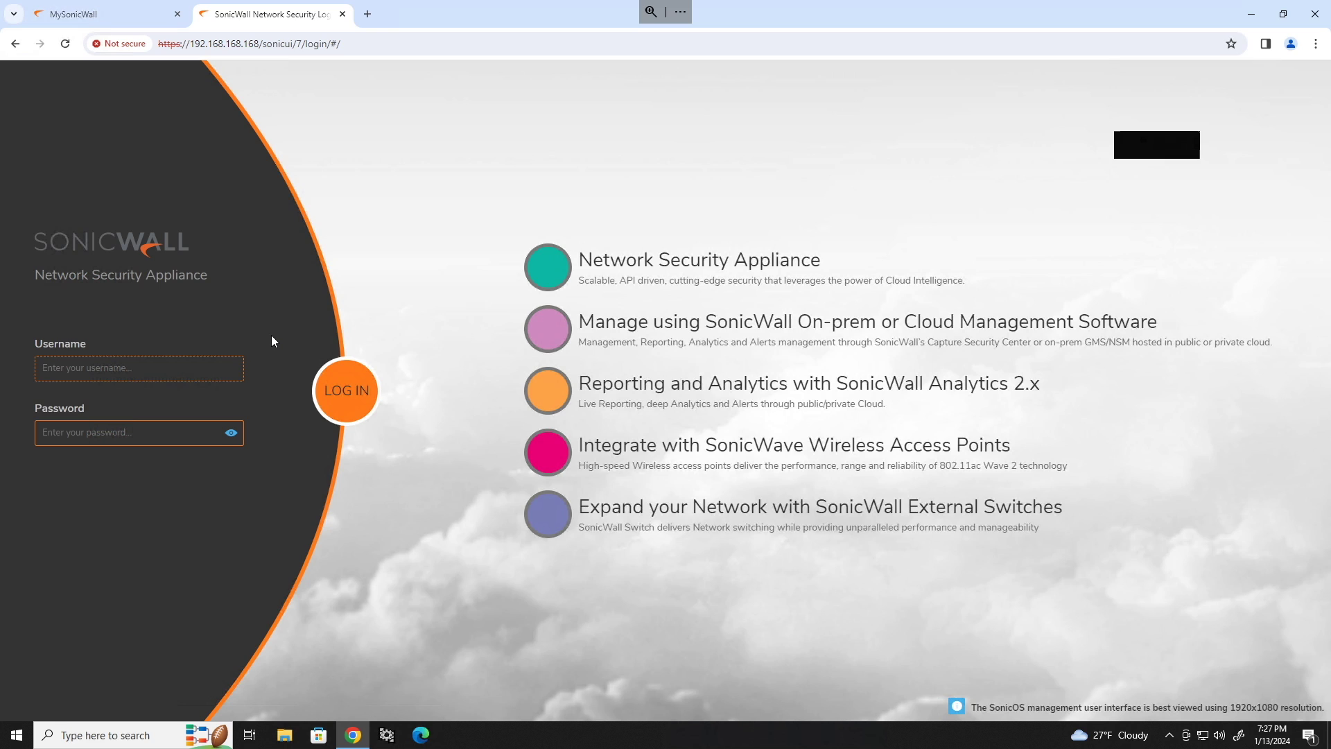
Log back in as admin and check firmware 7.0.1-5095-R3599 under Firmware and Settings.
{"action": "type", "text": "admin"}
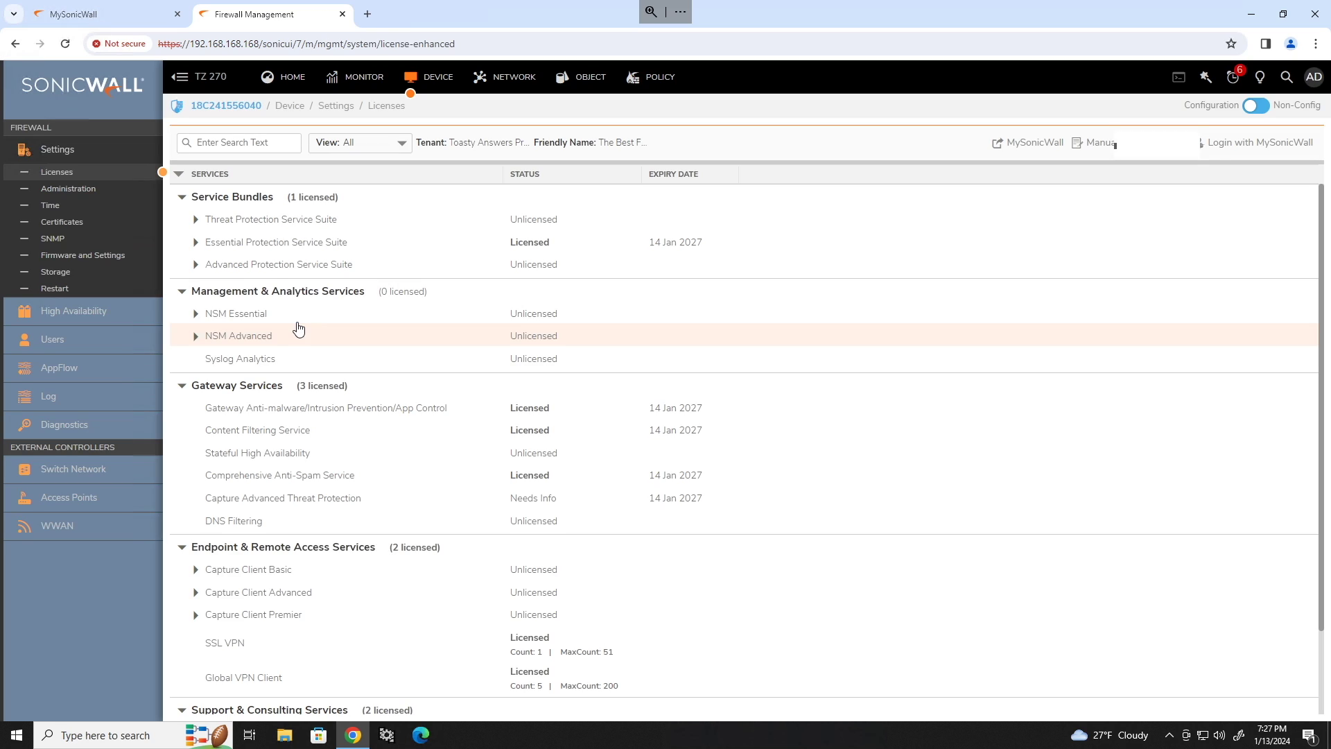
{"action": "scroll", "coordinate": [434, 364], "scroll_direction": "down", "scroll_amount": 2}
{"action": "scroll", "coordinate": [458, 347], "scroll_direction": "up", "scroll_amount": 2}
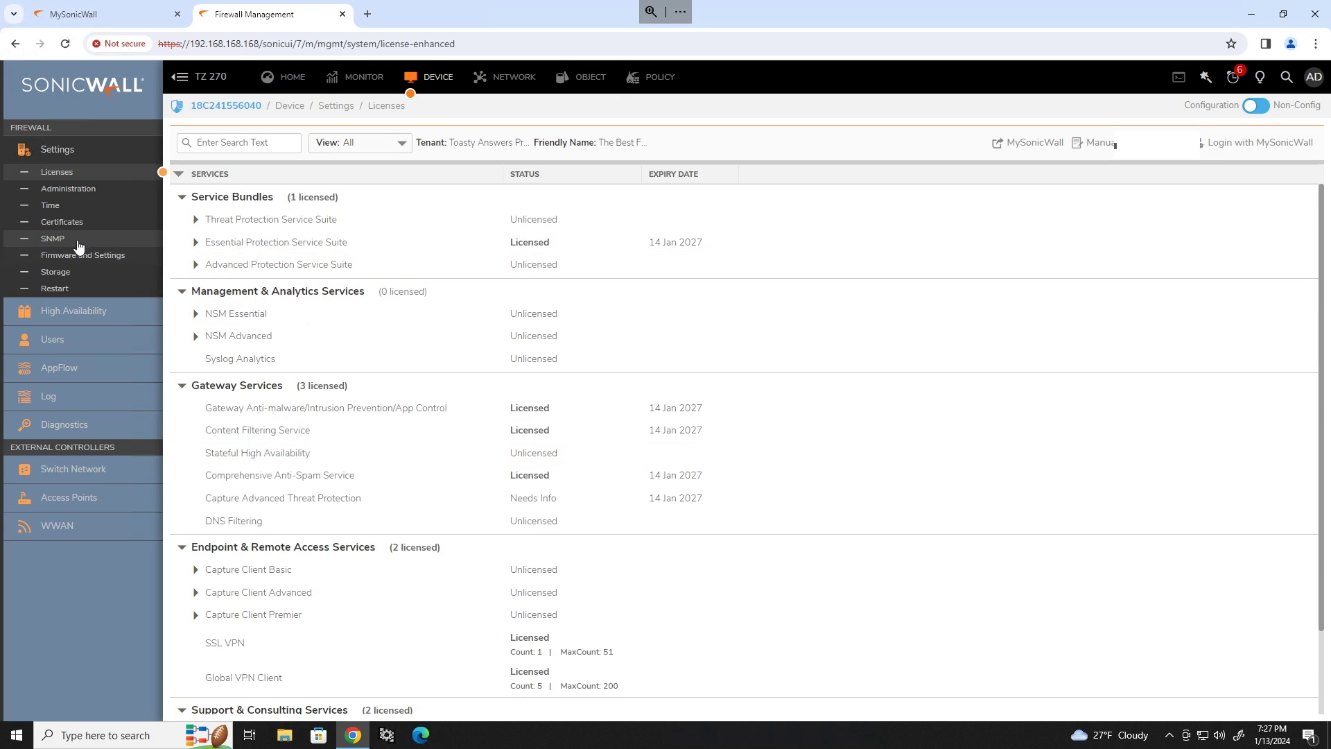
{"action": "left_click", "coordinate": [118, 257]}
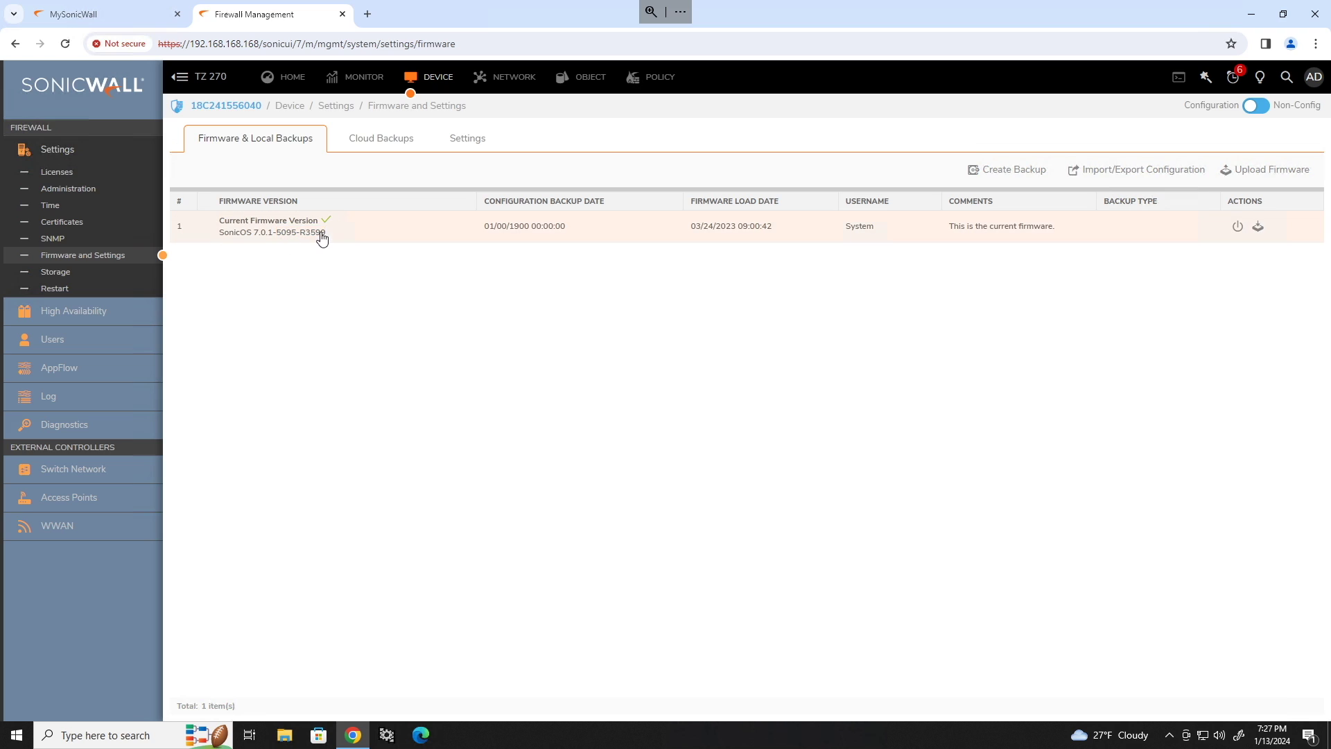
{"action": "left_click", "coordinate": [116, 21]}
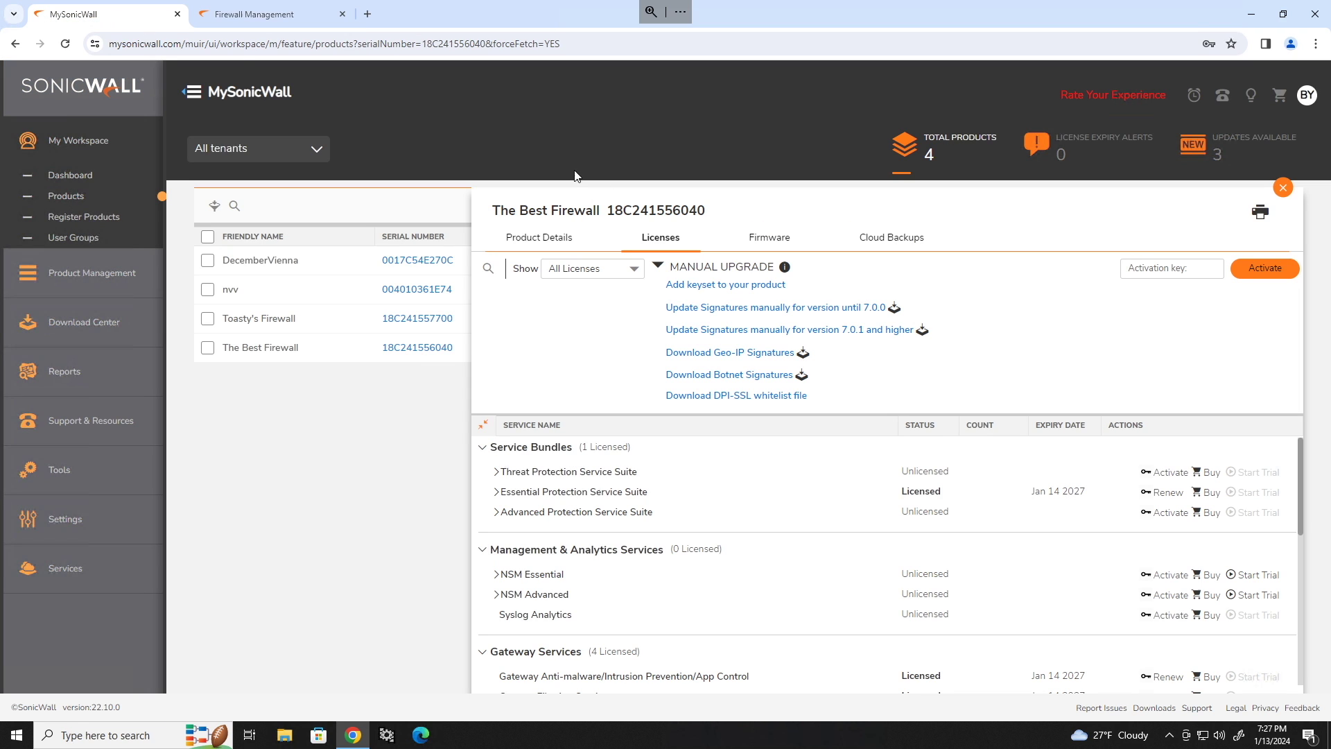
Download The Best Firewall's newer firmware image, then open SonicOS's Upload Firmware dialog.
{"action": "left_click", "coordinate": [768, 237]}
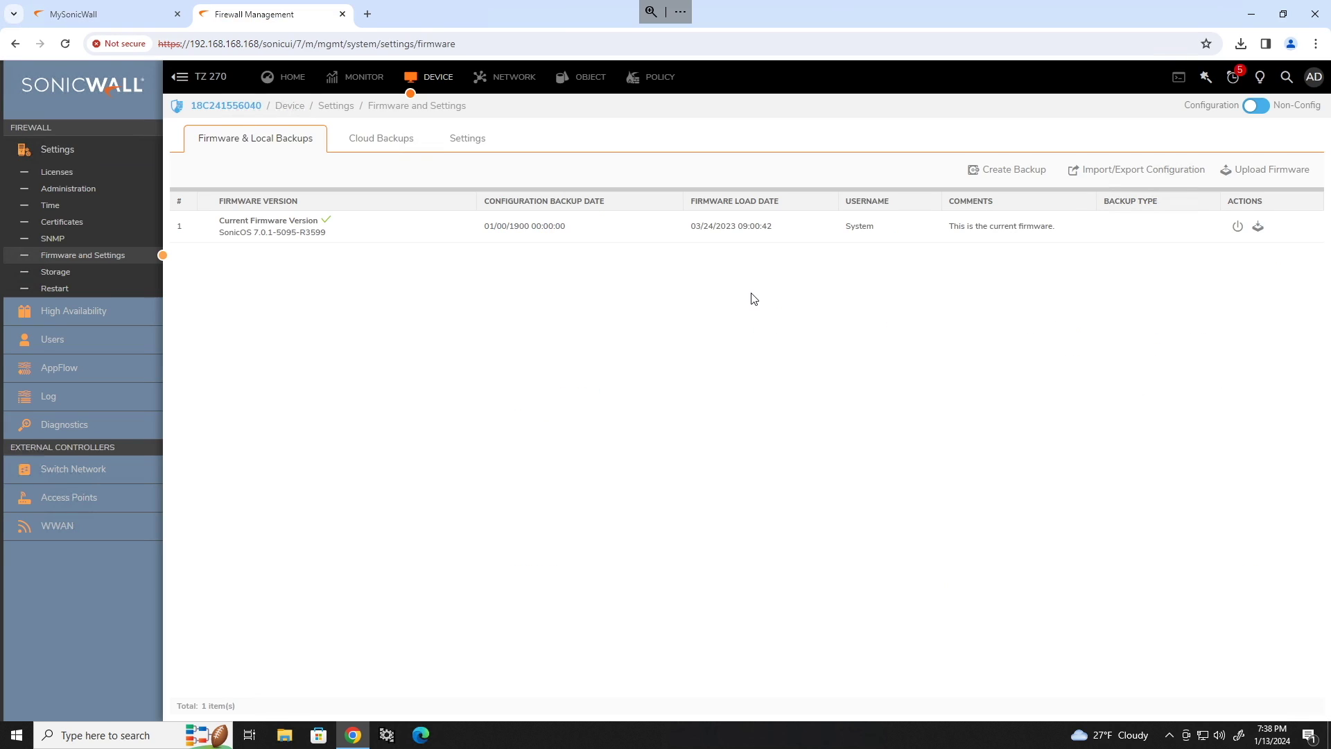
{"action": "left_click", "coordinate": [1247, 171]}
Upload the sw_tz_270 firmware 7.1.1-7040-R5387 and boot it with the current configuration.
{"action": "left_click", "coordinate": [832, 161]}
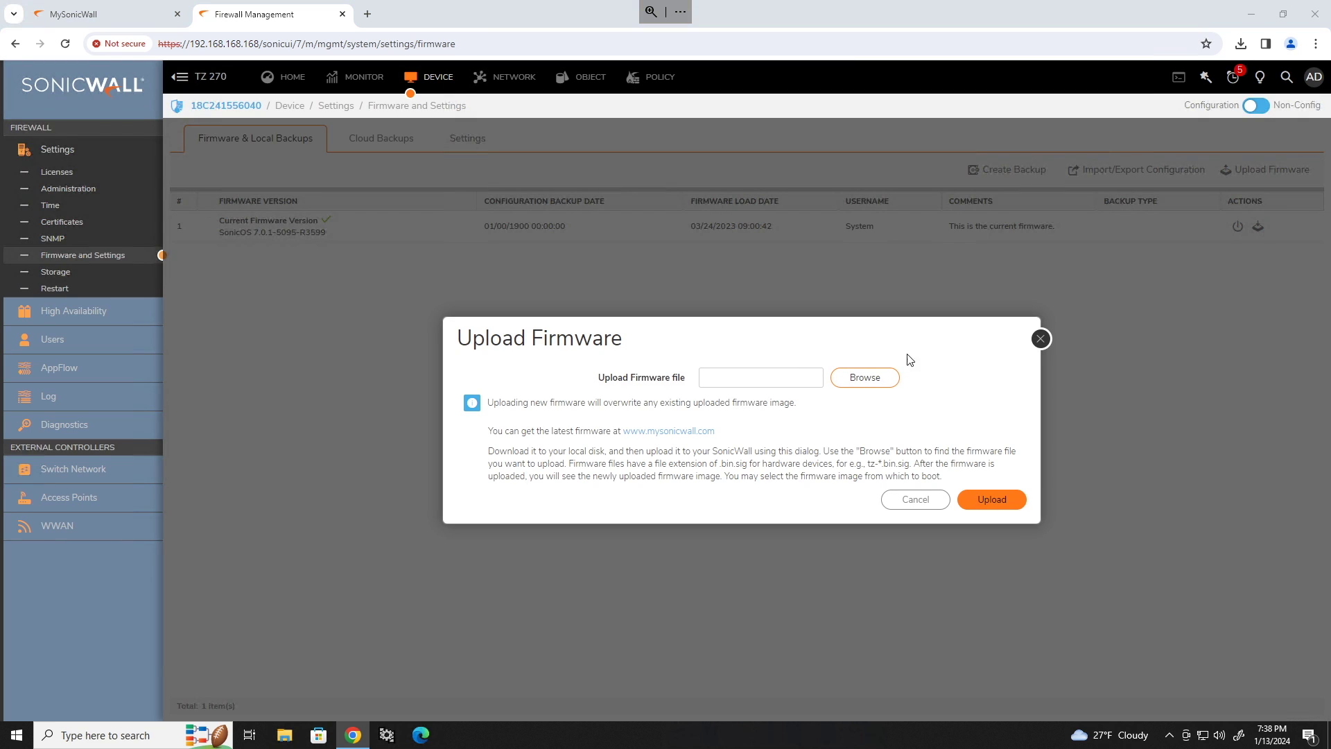
{"action": "left_click", "coordinate": [865, 377]}
{"action": "double_click", "coordinate": [208, 107]}
{"action": "left_click", "coordinate": [988, 499]}
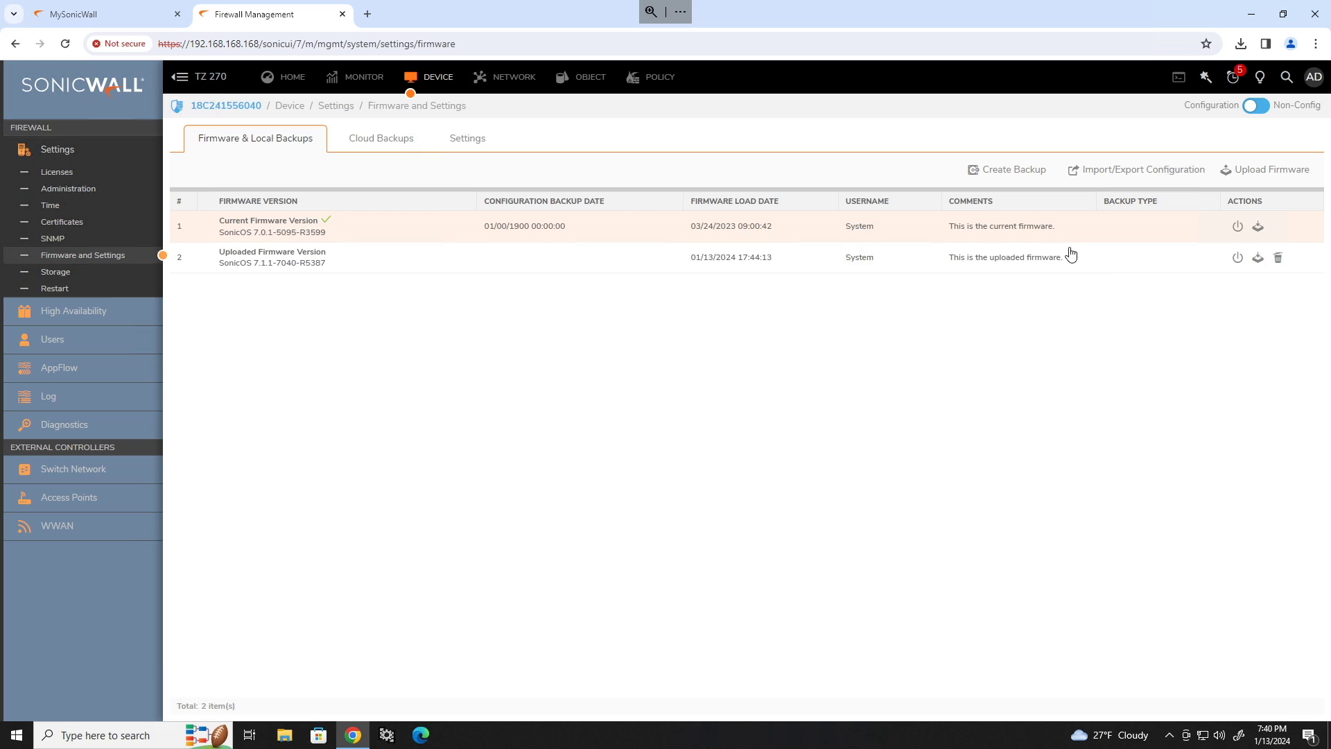
{"action": "left_click", "coordinate": [1237, 260]}
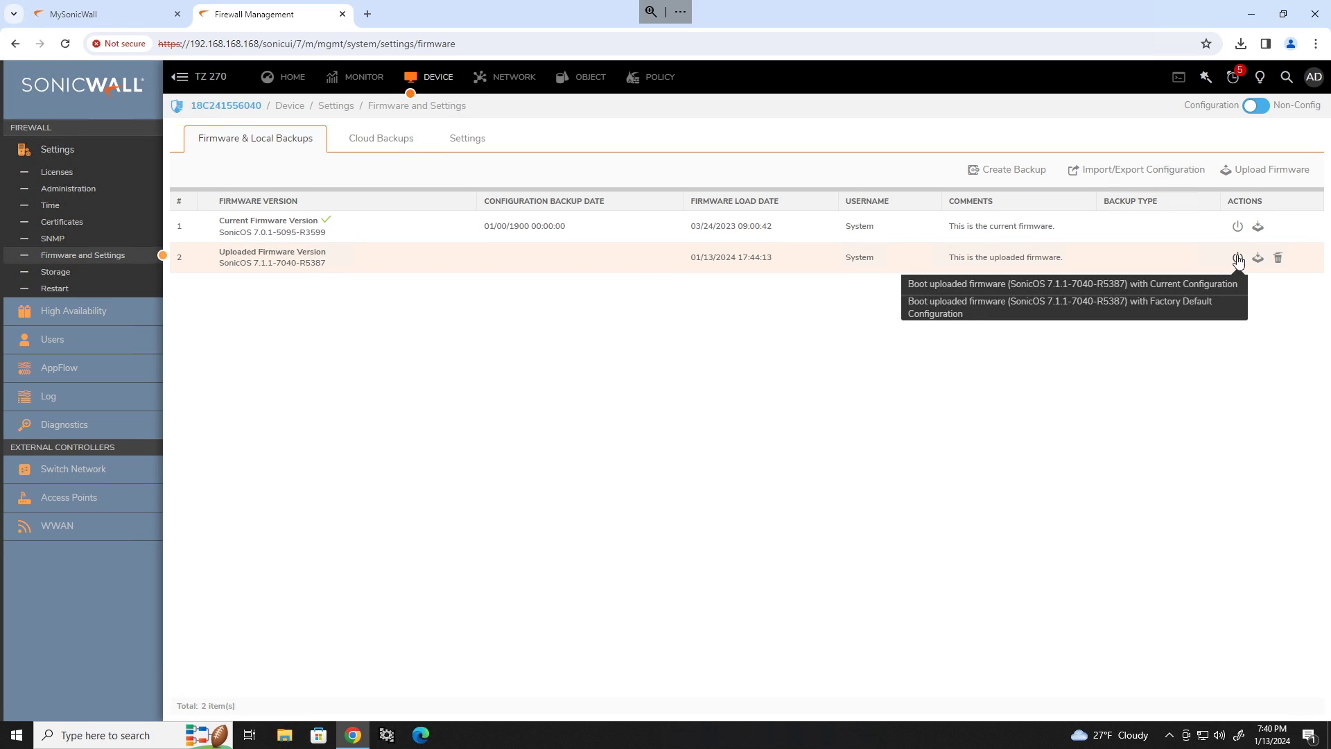
{"action": "left_click", "coordinate": [1154, 283]}
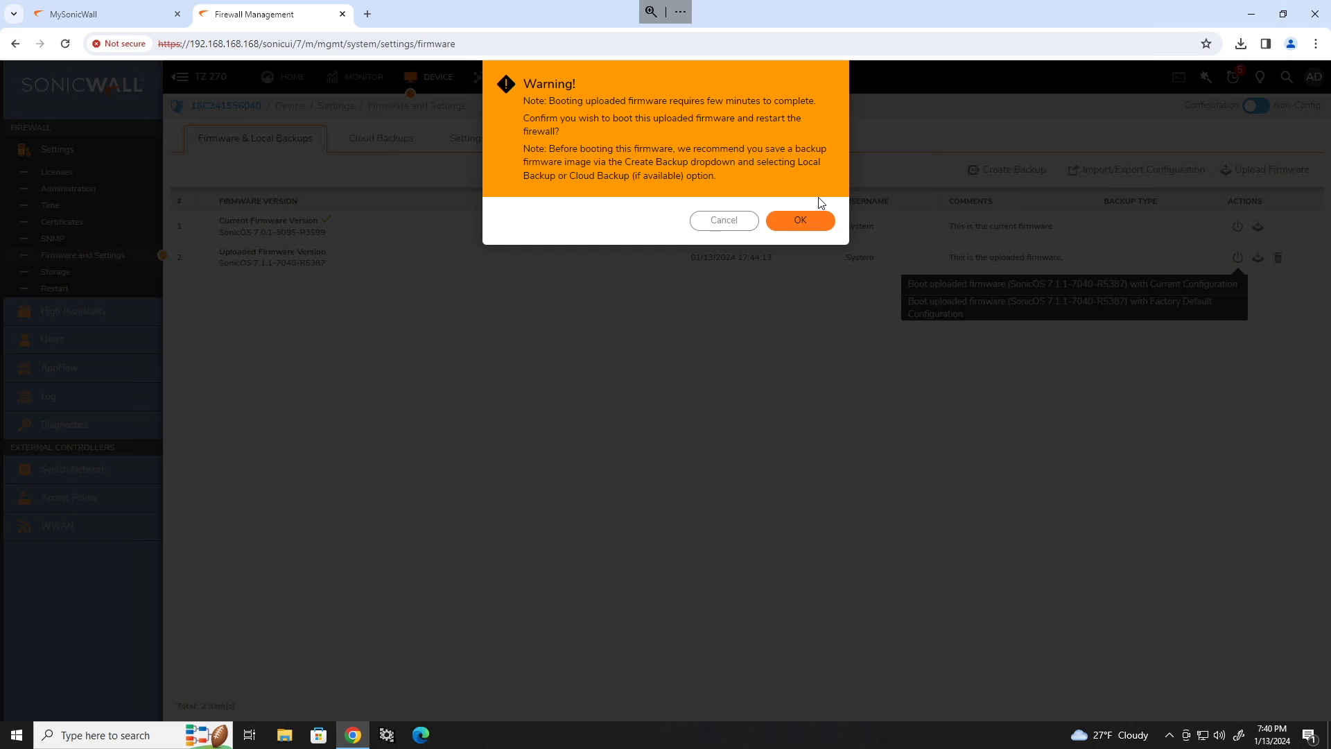
{"action": "left_click", "coordinate": [803, 208]}
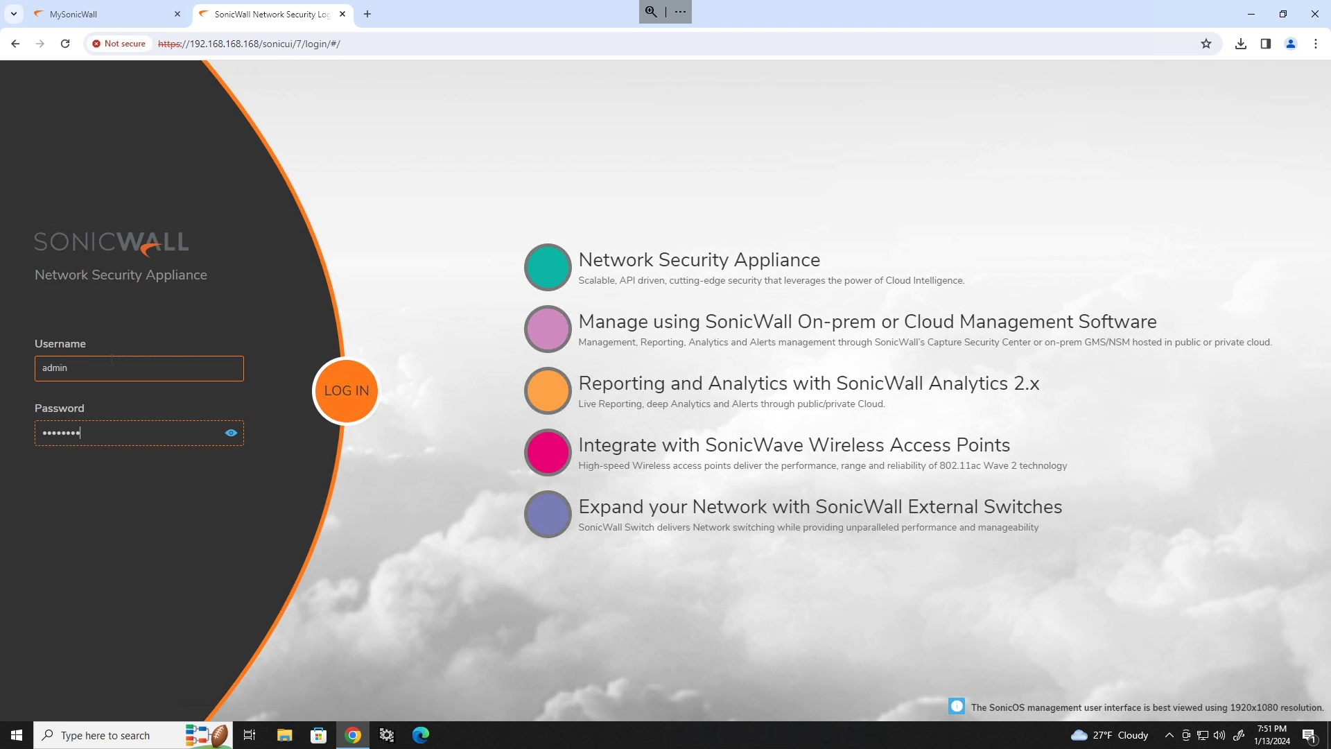
Log in as admin and replace the default admin password on the update-password form.
{"action": "key", "text": "Return"}
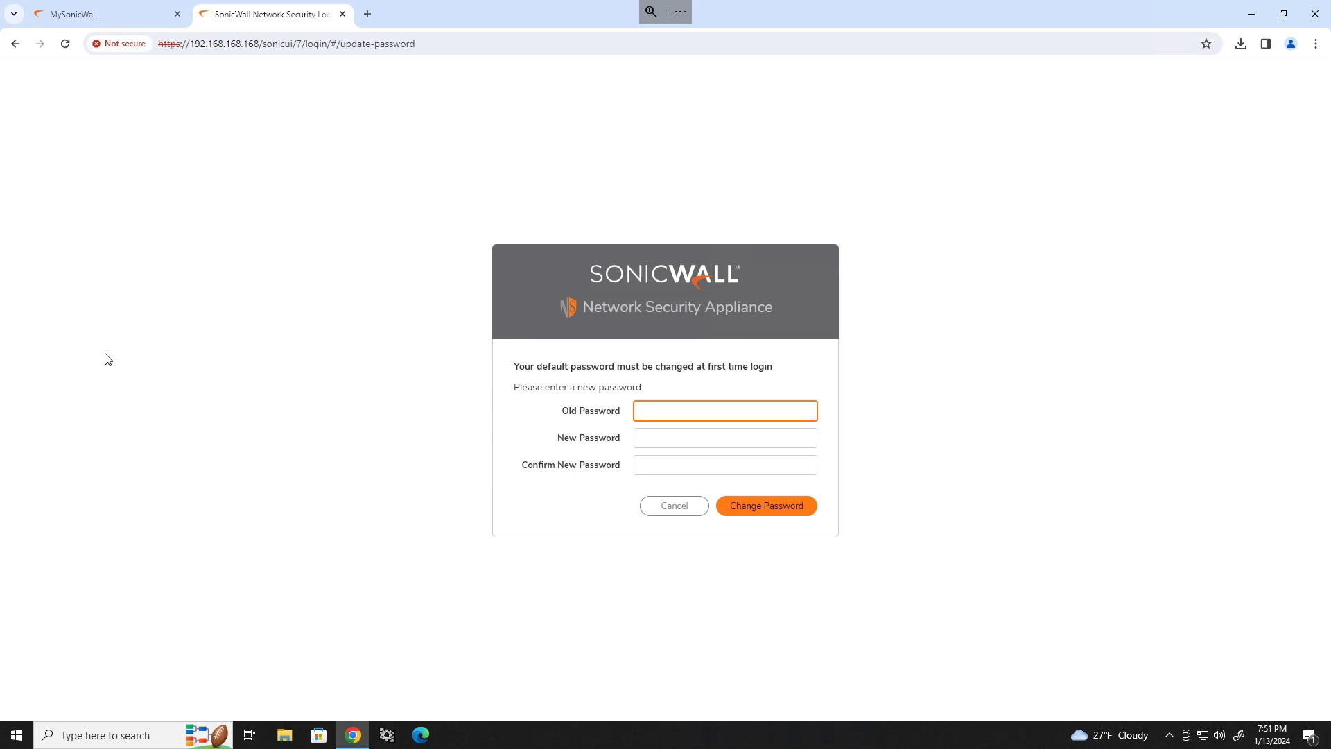
{"action": "type", "text": "password"}
{"action": "key", "text": "Tab"}
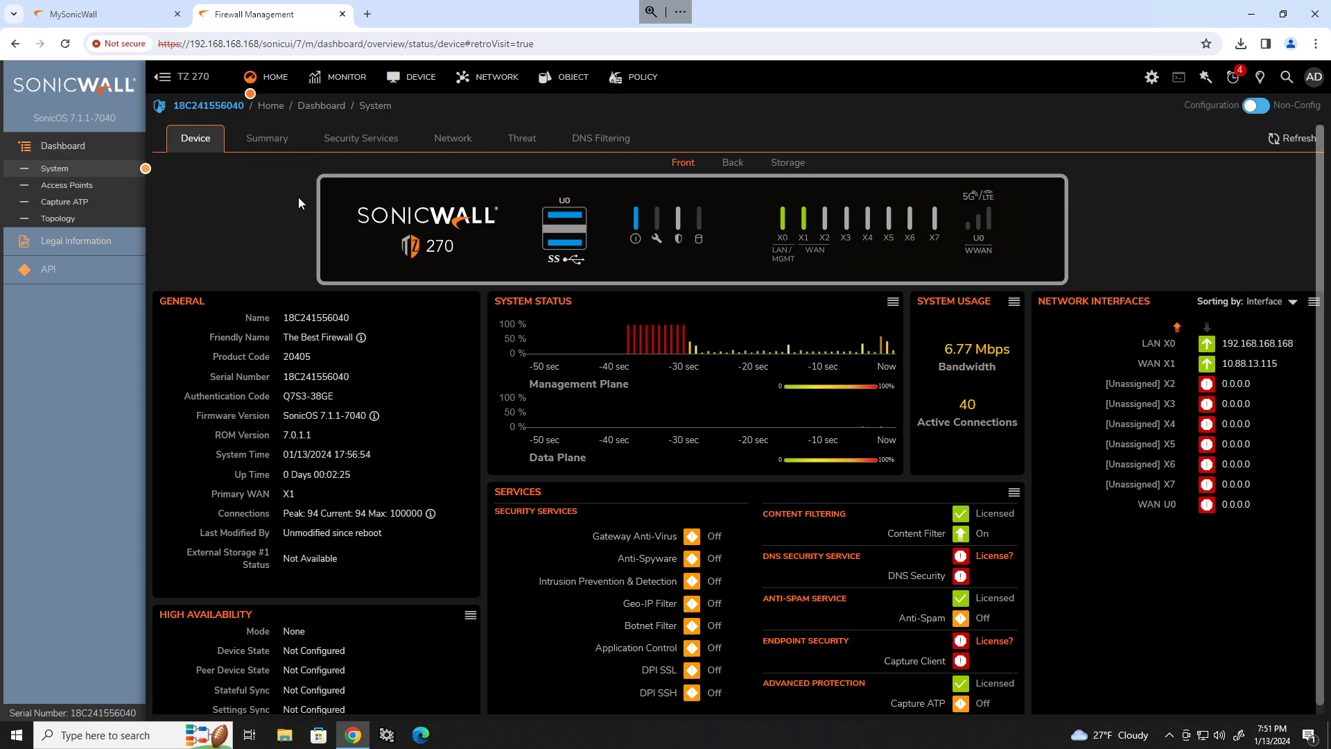
Set the firewall name to The Best Firewall and domain to toasty.local.
{"action": "left_click", "coordinate": [416, 77]}
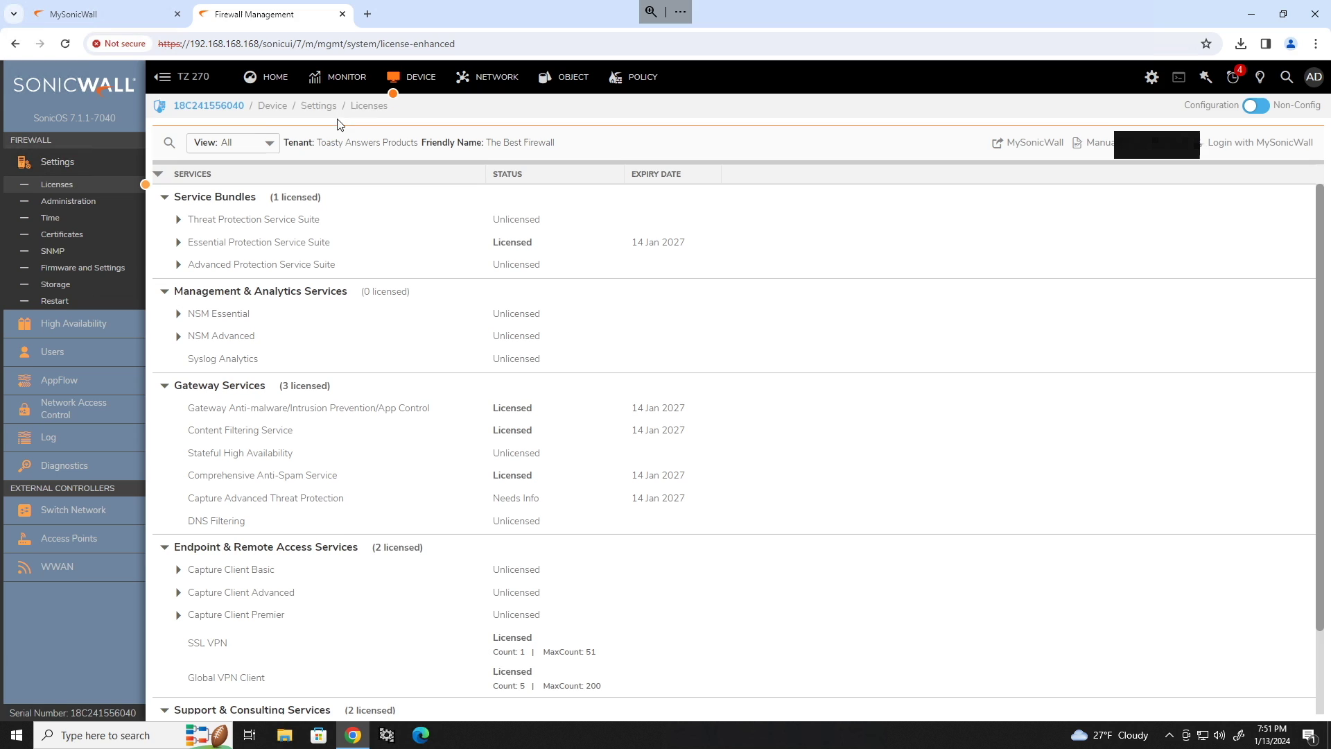
{"action": "left_click", "coordinate": [52, 201]}
{"action": "double_click", "coordinate": [728, 193]}
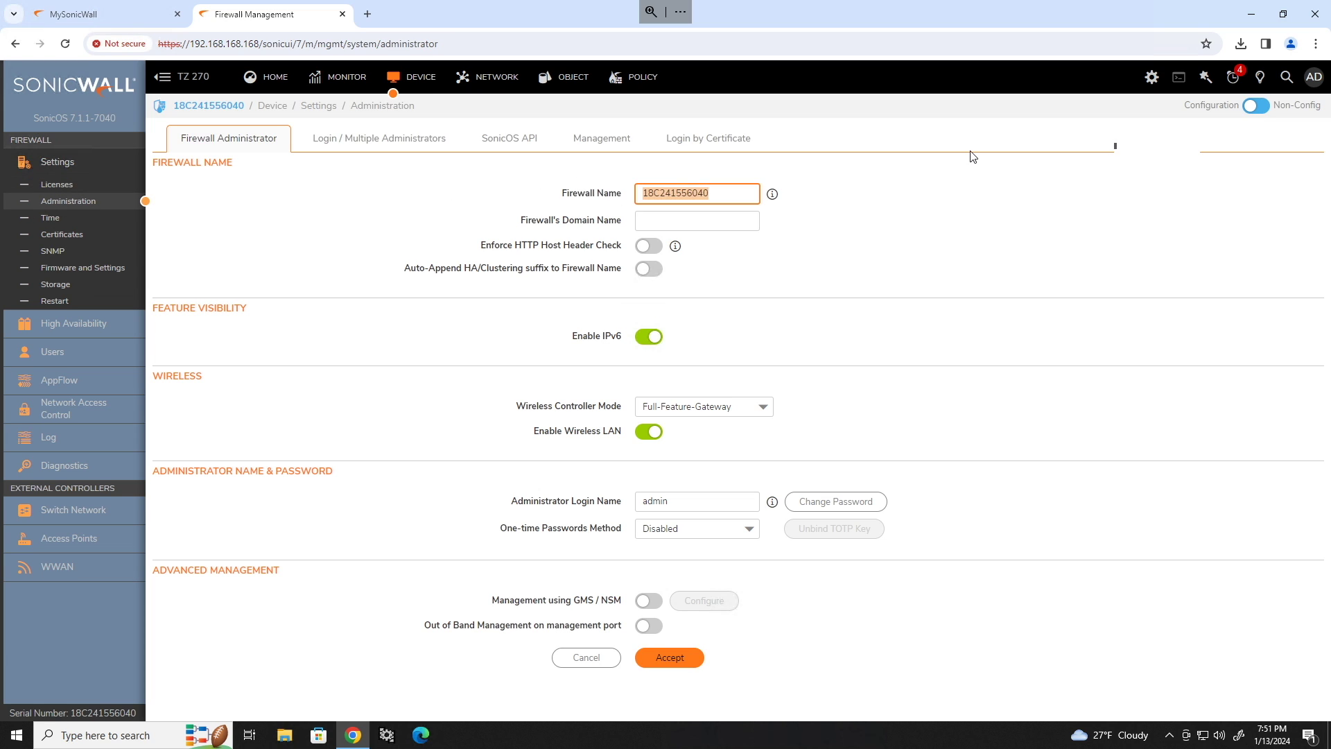
{"action": "key", "text": "ctrl+v"}
{"action": "left_click", "coordinate": [733, 220]}
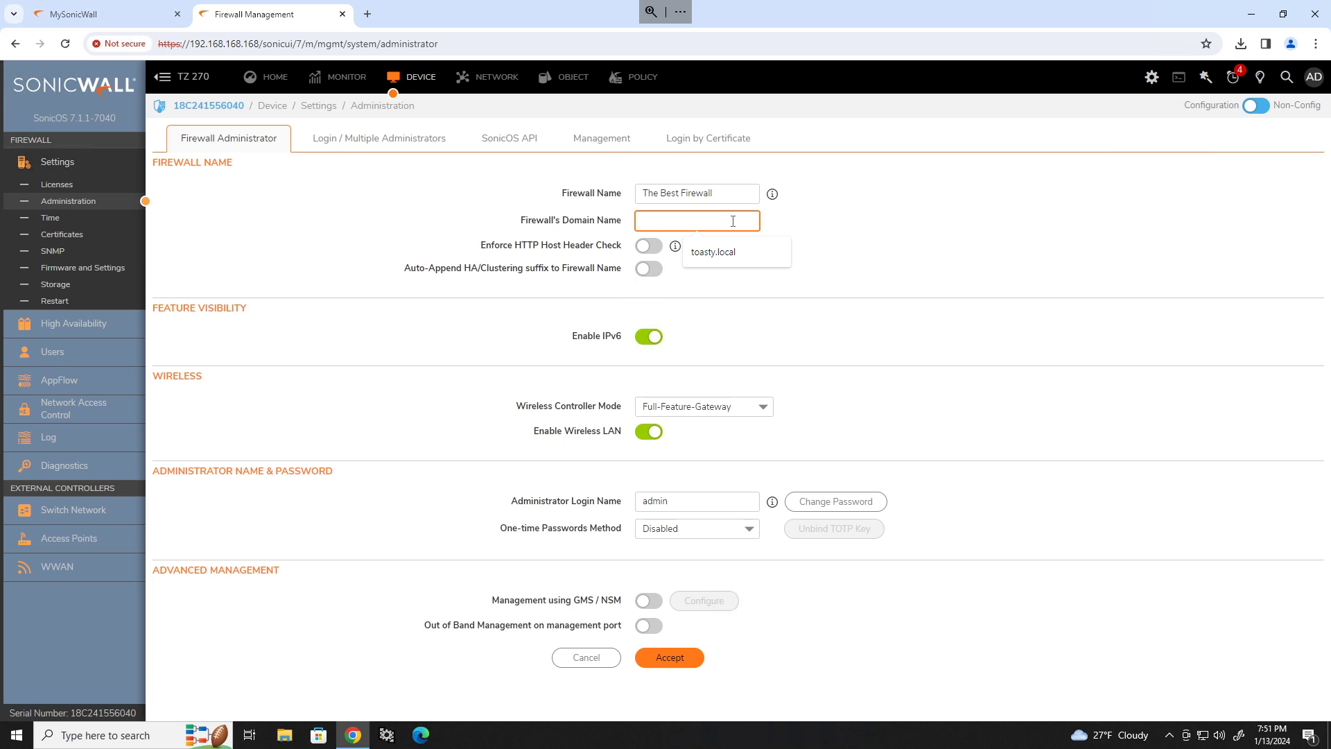
{"action": "type", "text": "toasty."}
{"action": "left_click", "coordinate": [713, 252]}
{"action": "left_click", "coordinate": [670, 657]}
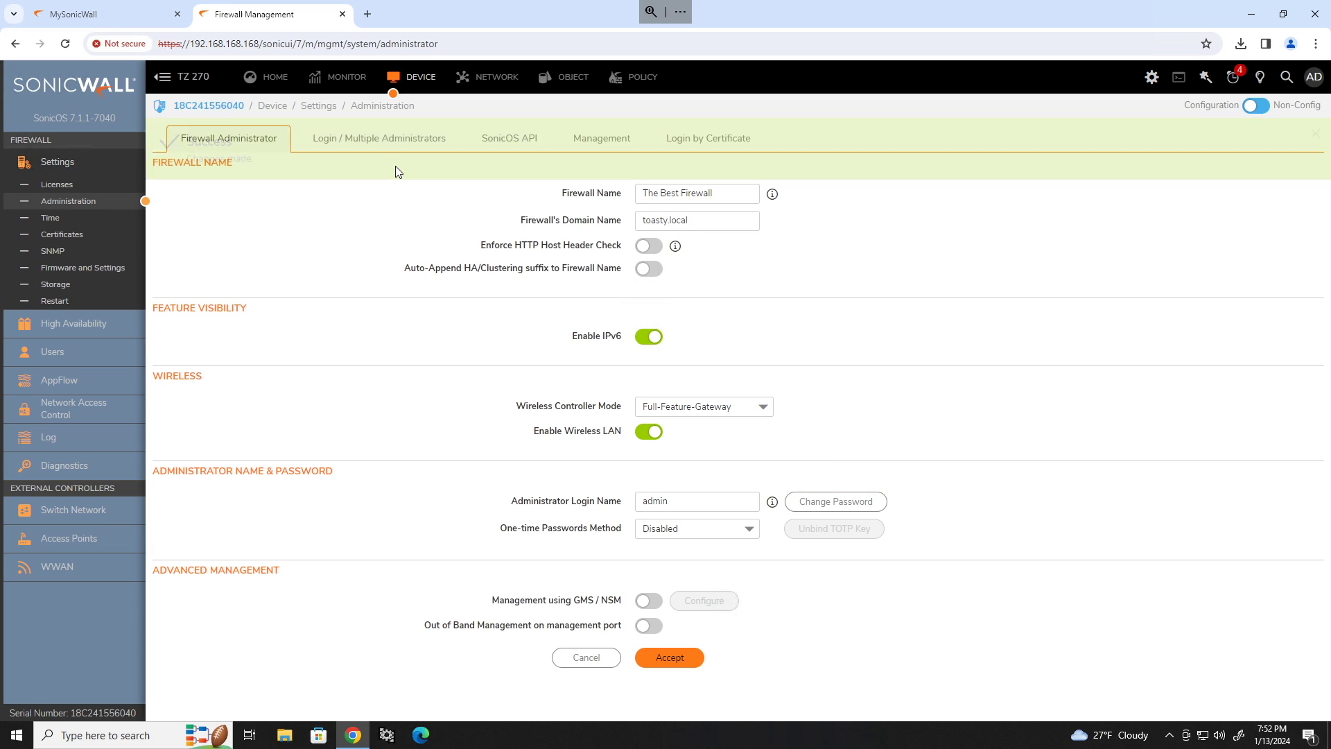
Set the administrator inactivity logout to 30 minutes.
{"action": "left_click", "coordinate": [388, 140]}
{"action": "left_click", "coordinate": [1109, 354]}
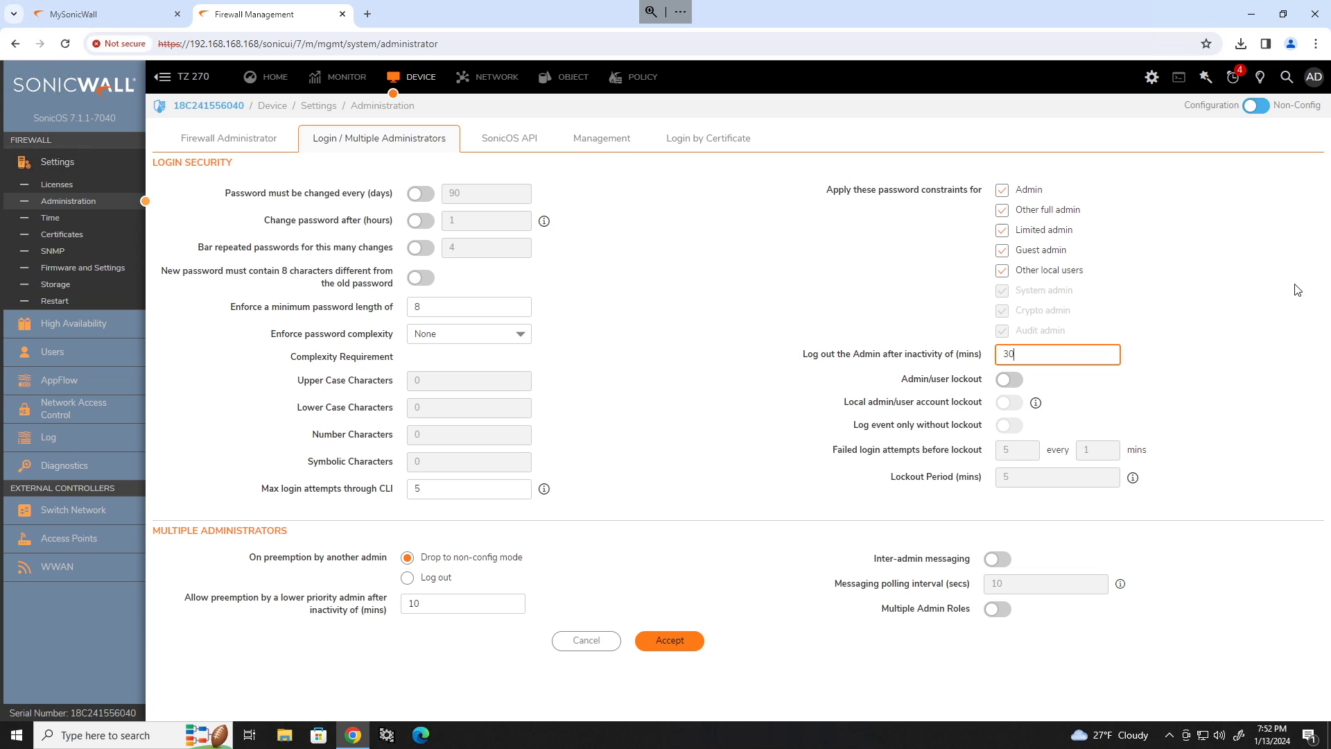
{"action": "left_click", "coordinate": [1225, 316]}
{"action": "left_click", "coordinate": [673, 641]}
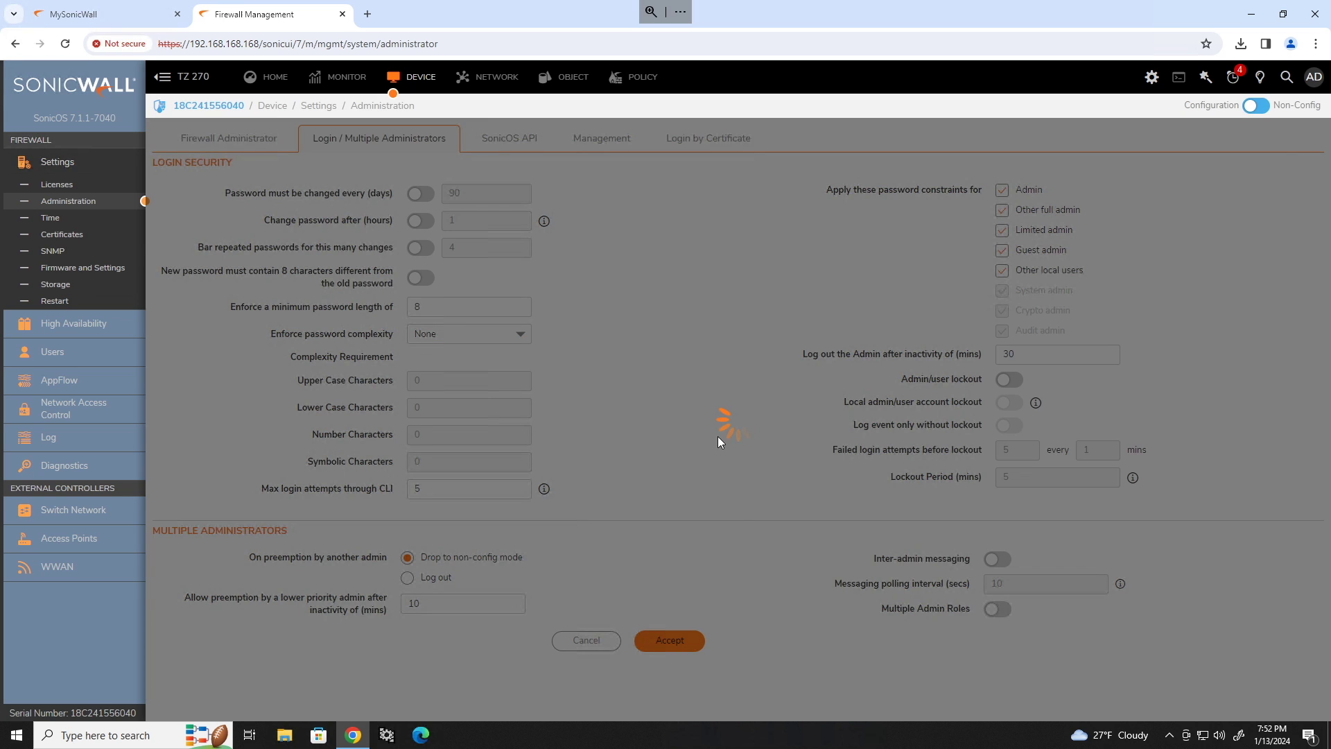
Change the web management ports to HTTP 81 and HTTPS 444.
{"action": "left_click", "coordinate": [613, 141]}
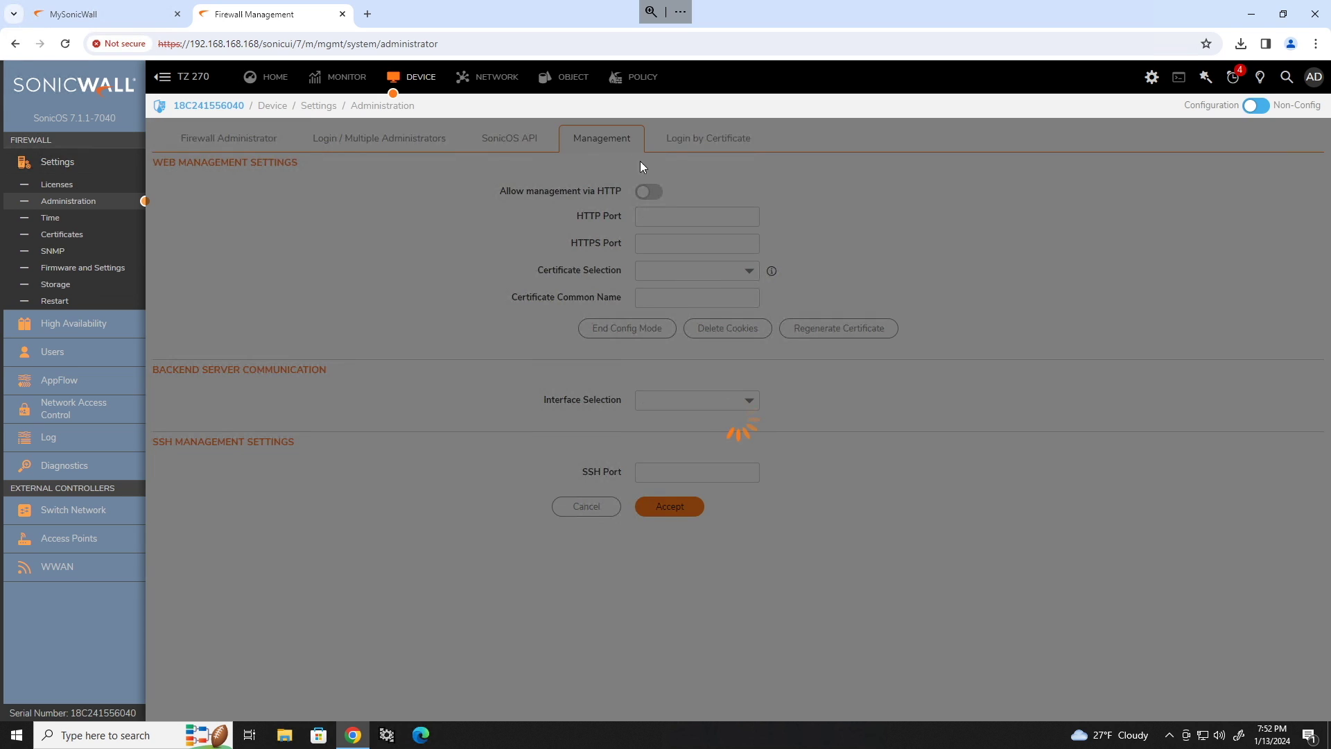
{"action": "double_click", "coordinate": [676, 251]}
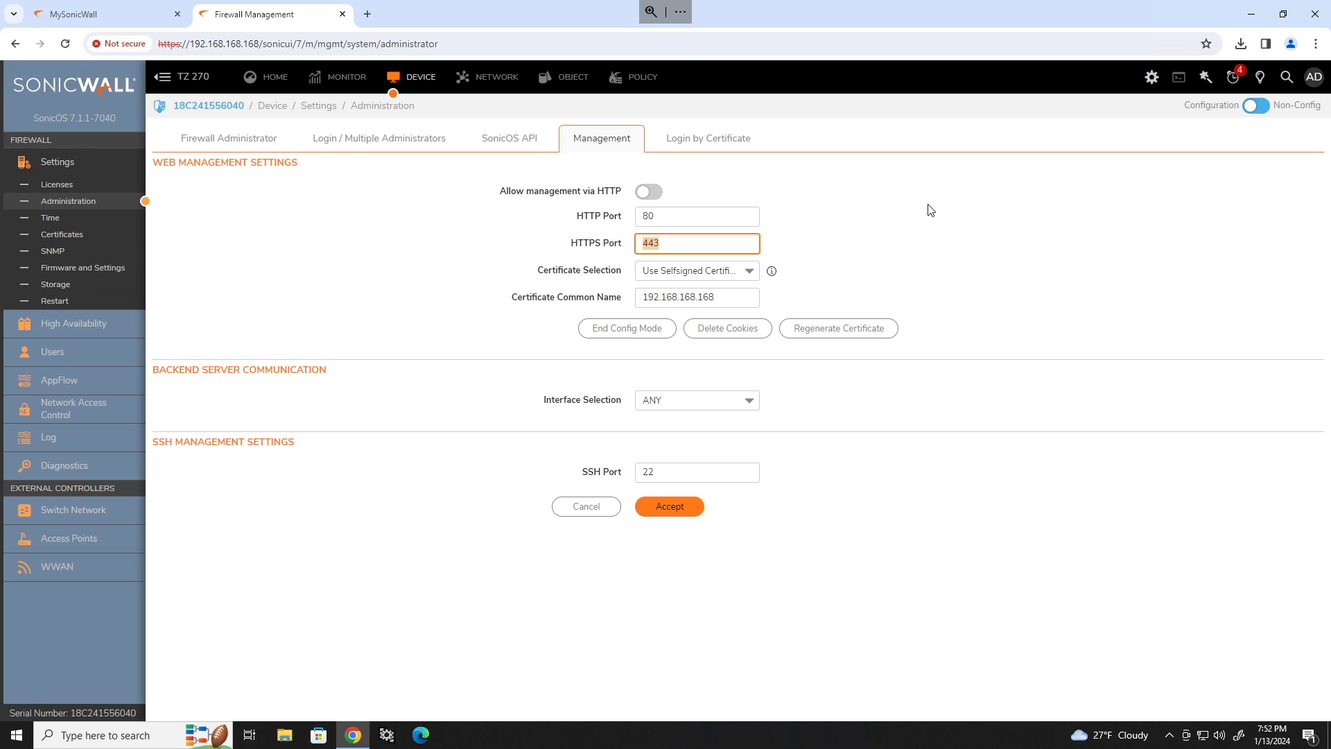
{"action": "type", "text": "4"}
{"action": "key", "text": "shift+Tab"}
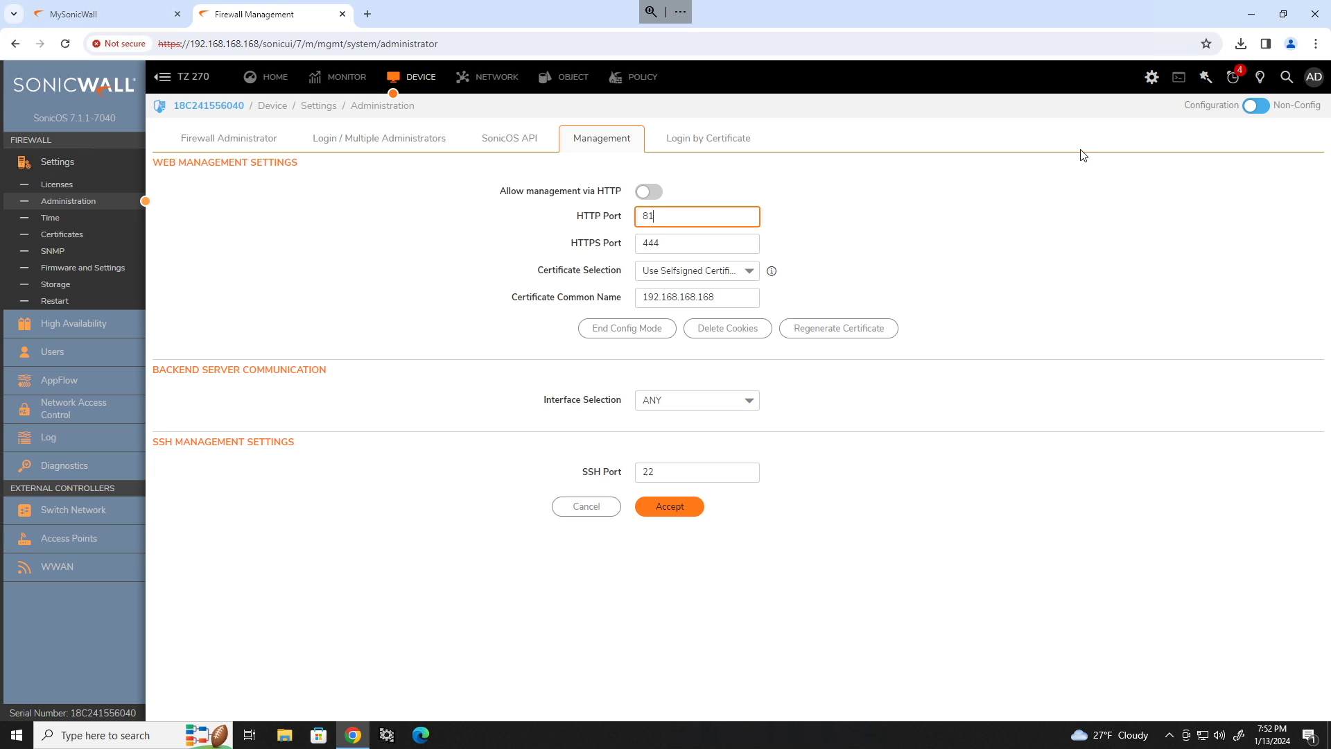
{"action": "left_click", "coordinate": [681, 510]}
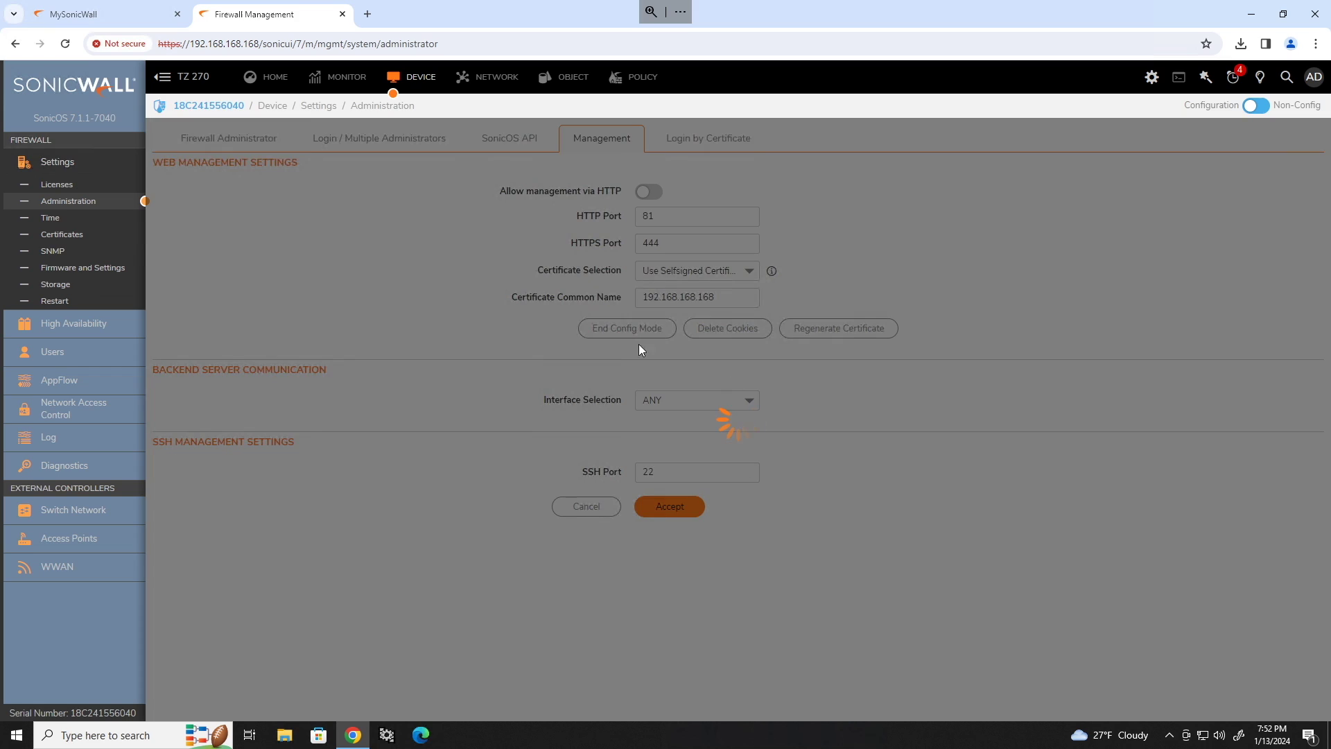
{"action": "left_click", "coordinate": [439, 44]}
Reload the management page on port 444 and log back in.
{"action": "left_click_drag", "start_coordinate": [439, 43], "coordinate": [268, 47]}
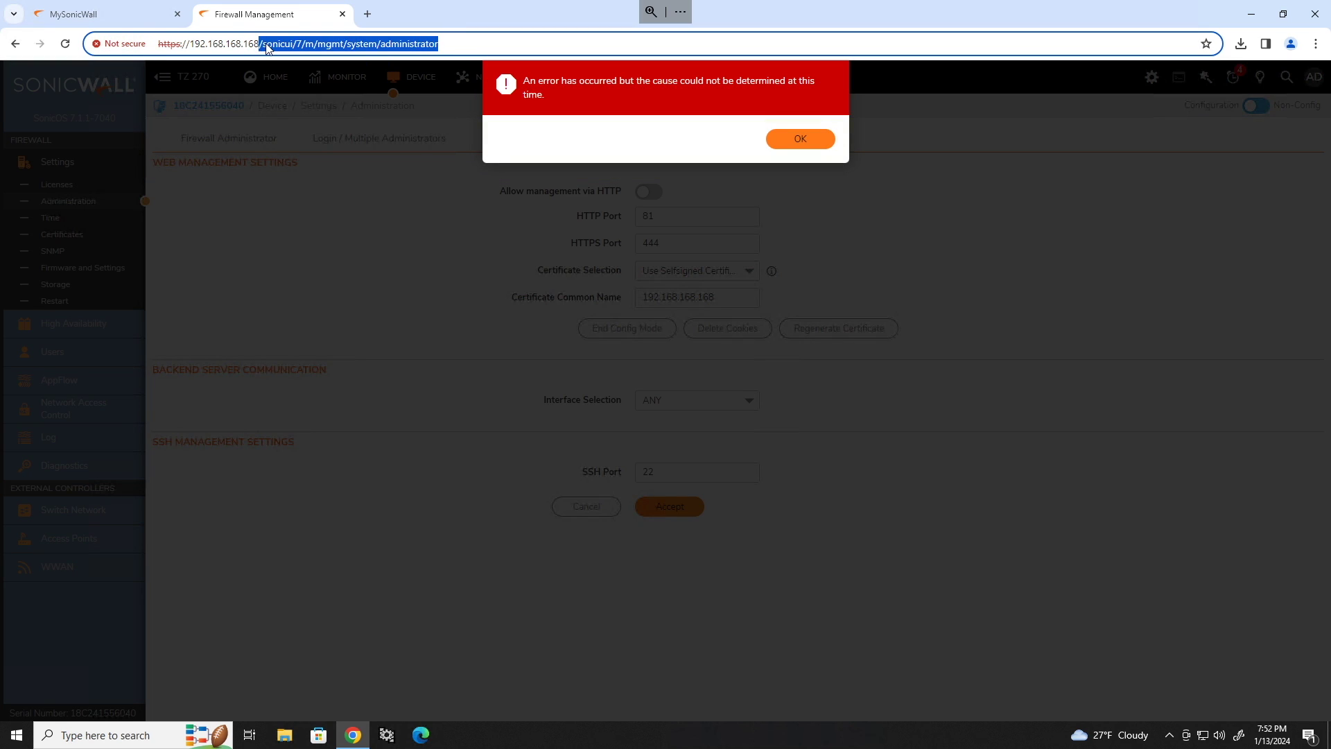
{"action": "type", "text": ":444"}
{"action": "key", "text": "Return"}
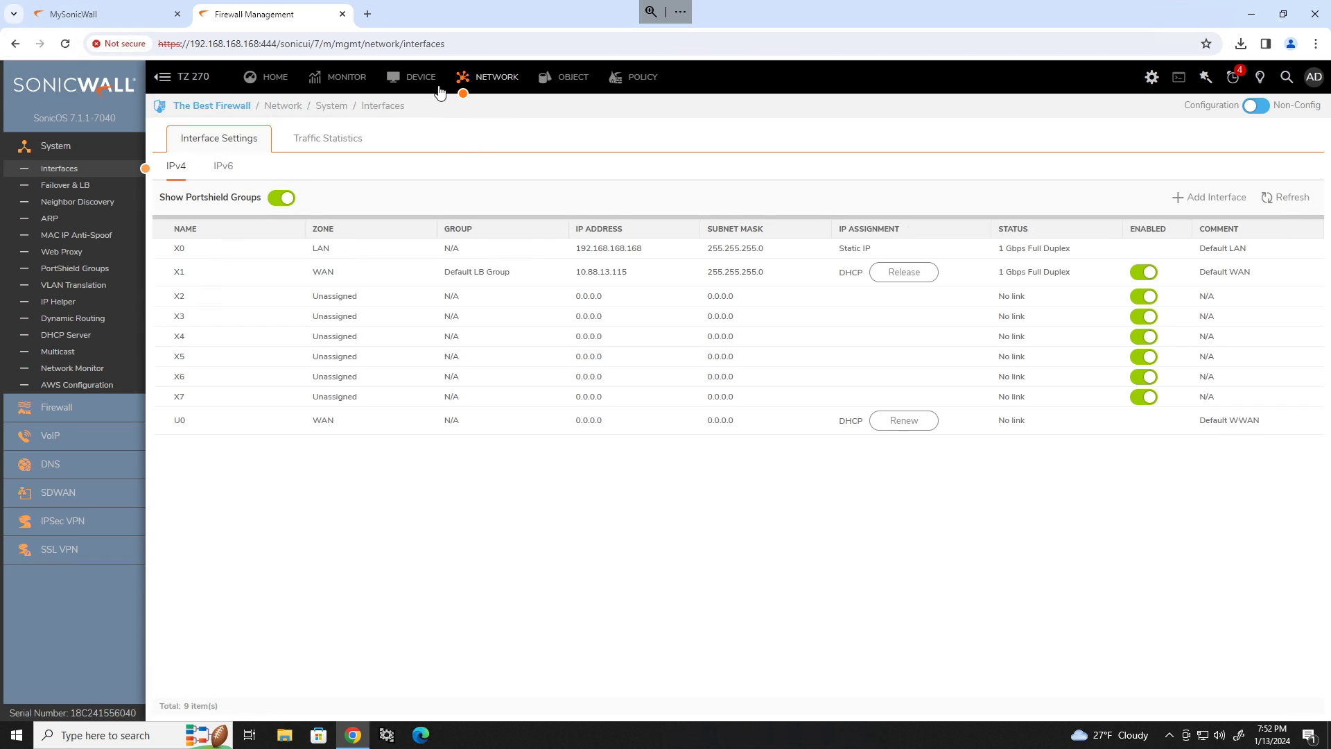
{"action": "left_click", "coordinate": [411, 76]}
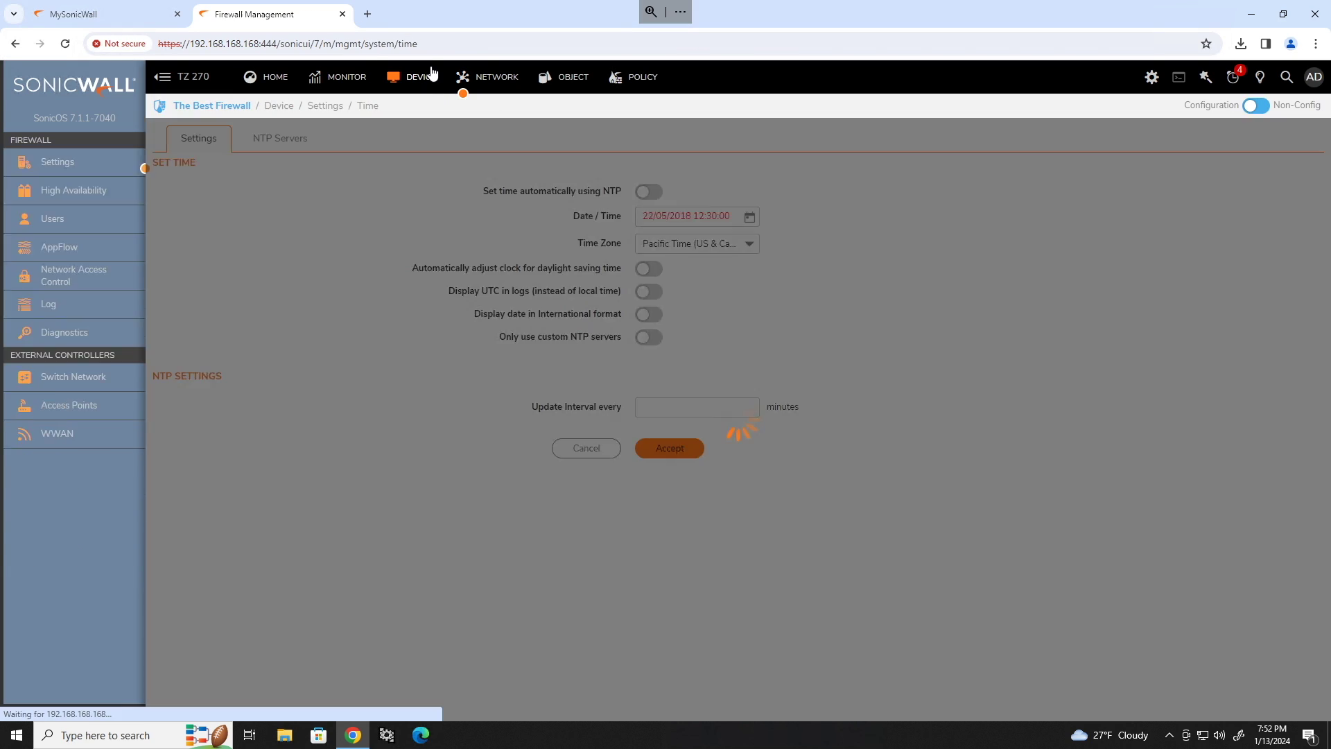
Turn on Cloud Backup under Firmware and Settings > Cloud Backups.
{"action": "left_click", "coordinate": [133, 268]}
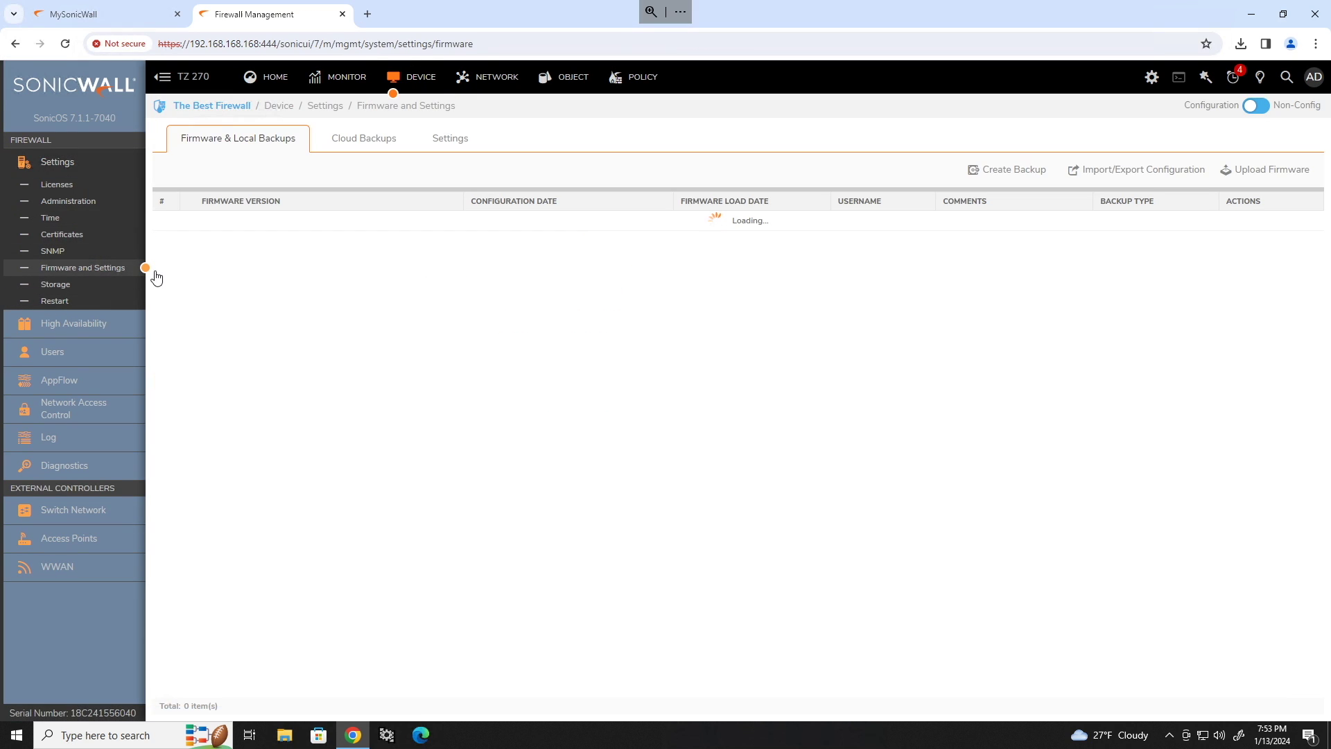
{"action": "left_click", "coordinate": [374, 139]}
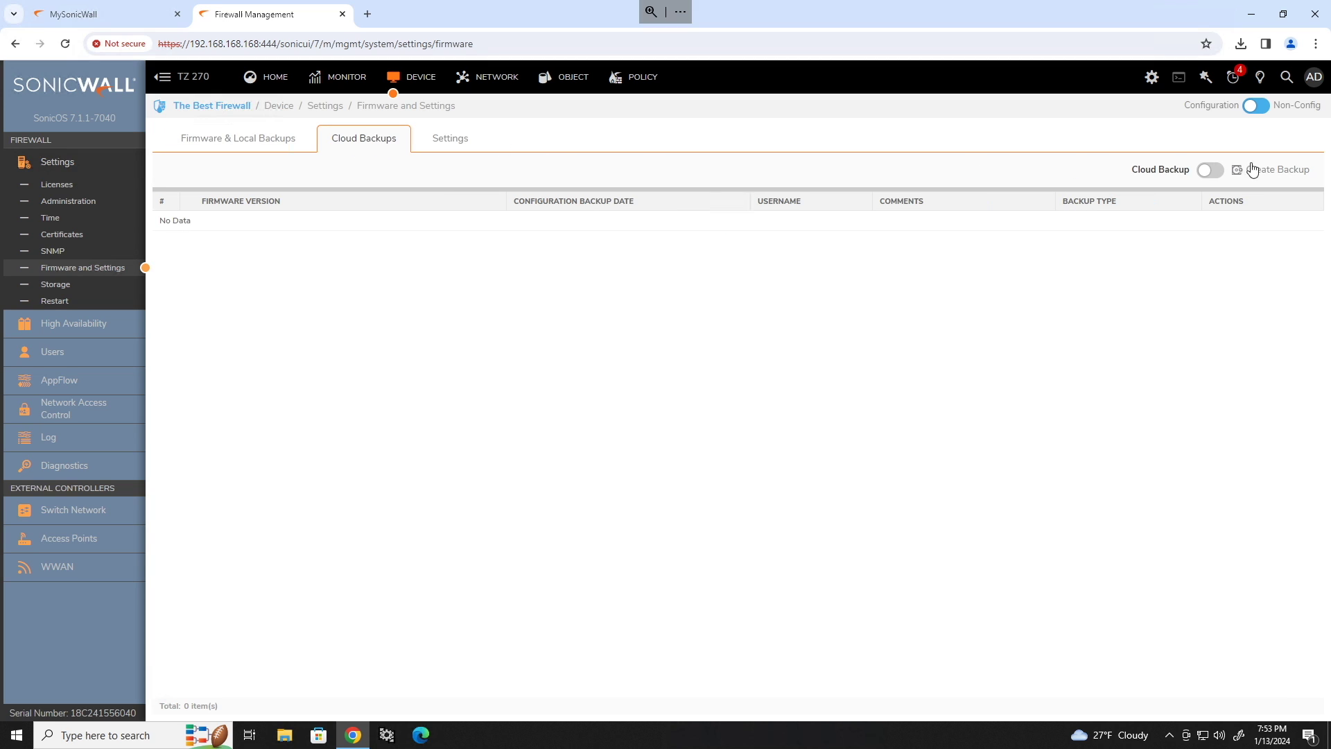
{"action": "left_click", "coordinate": [1208, 170]}
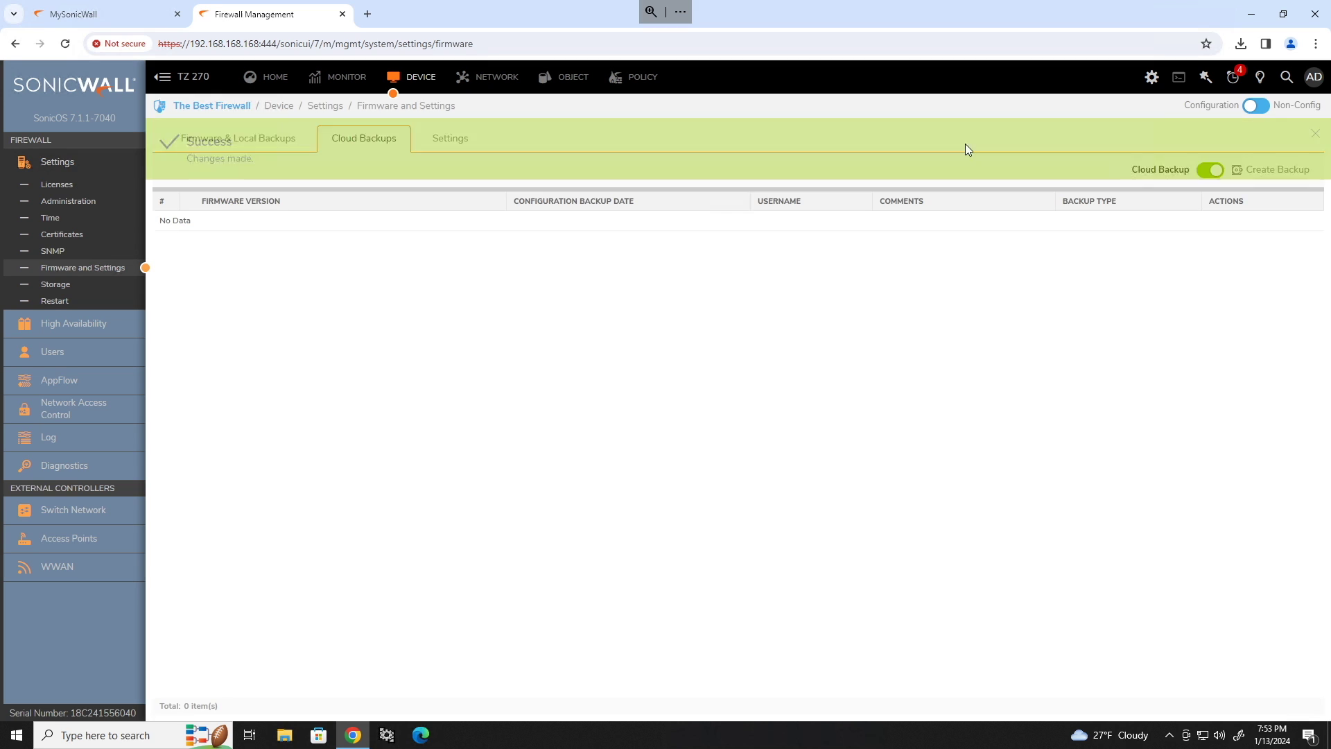
Set the firewall clock's time zone to Central Time and accept the time settings.
{"action": "left_click", "coordinate": [48, 219]}
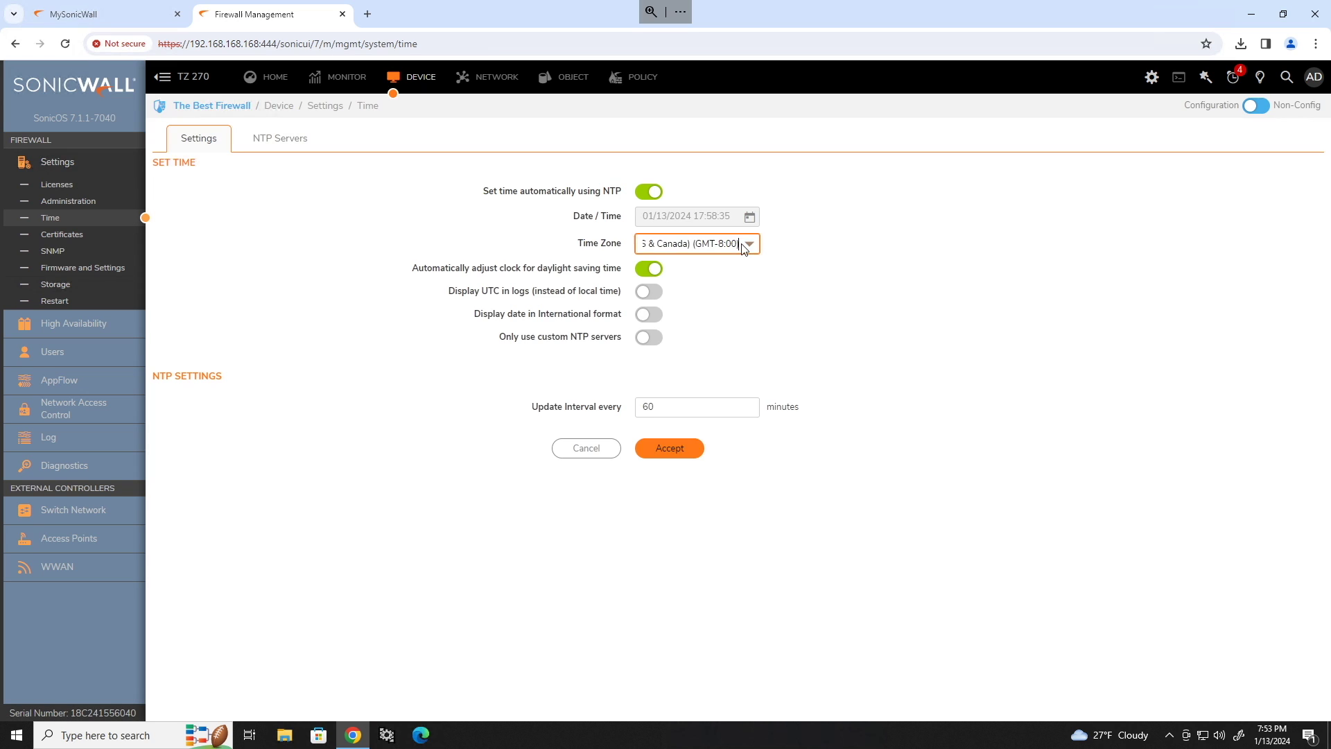
{"action": "left_click", "coordinate": [742, 244]}
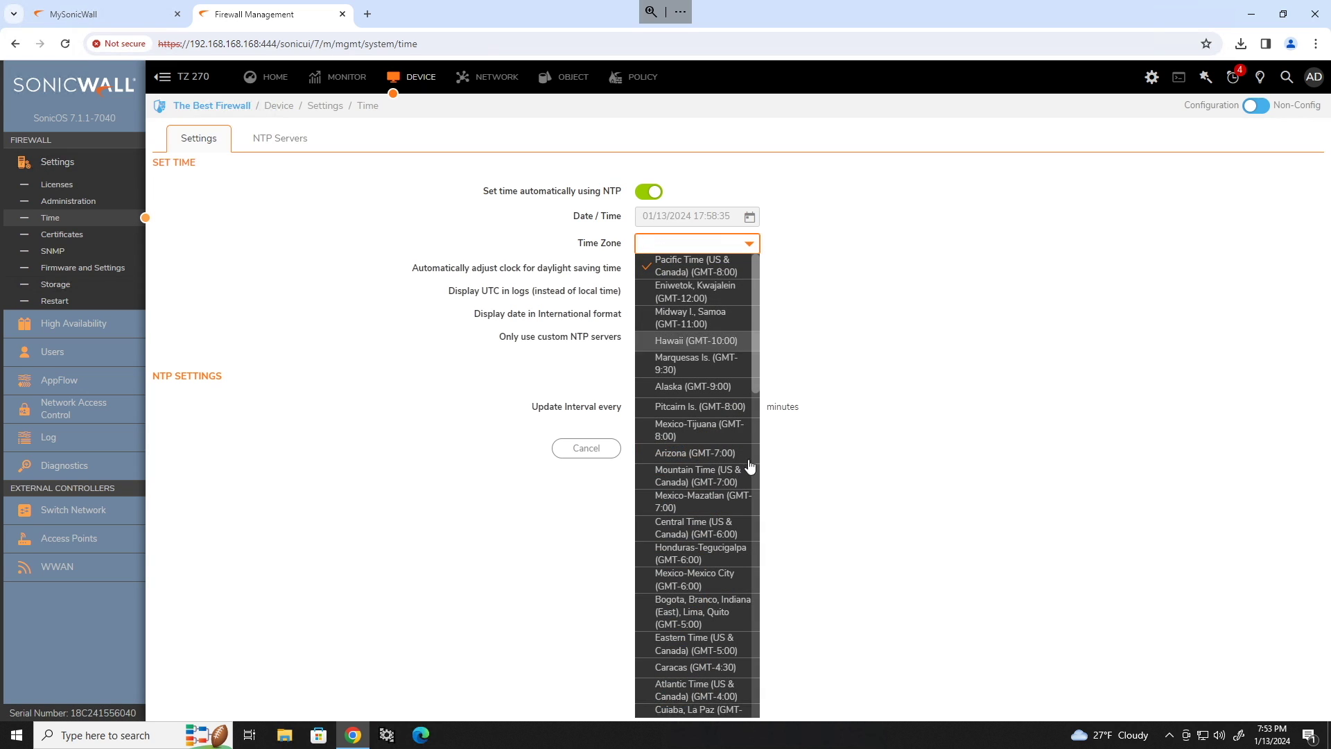
{"action": "left_click", "coordinate": [694, 527]}
{"action": "left_click", "coordinate": [669, 448]}
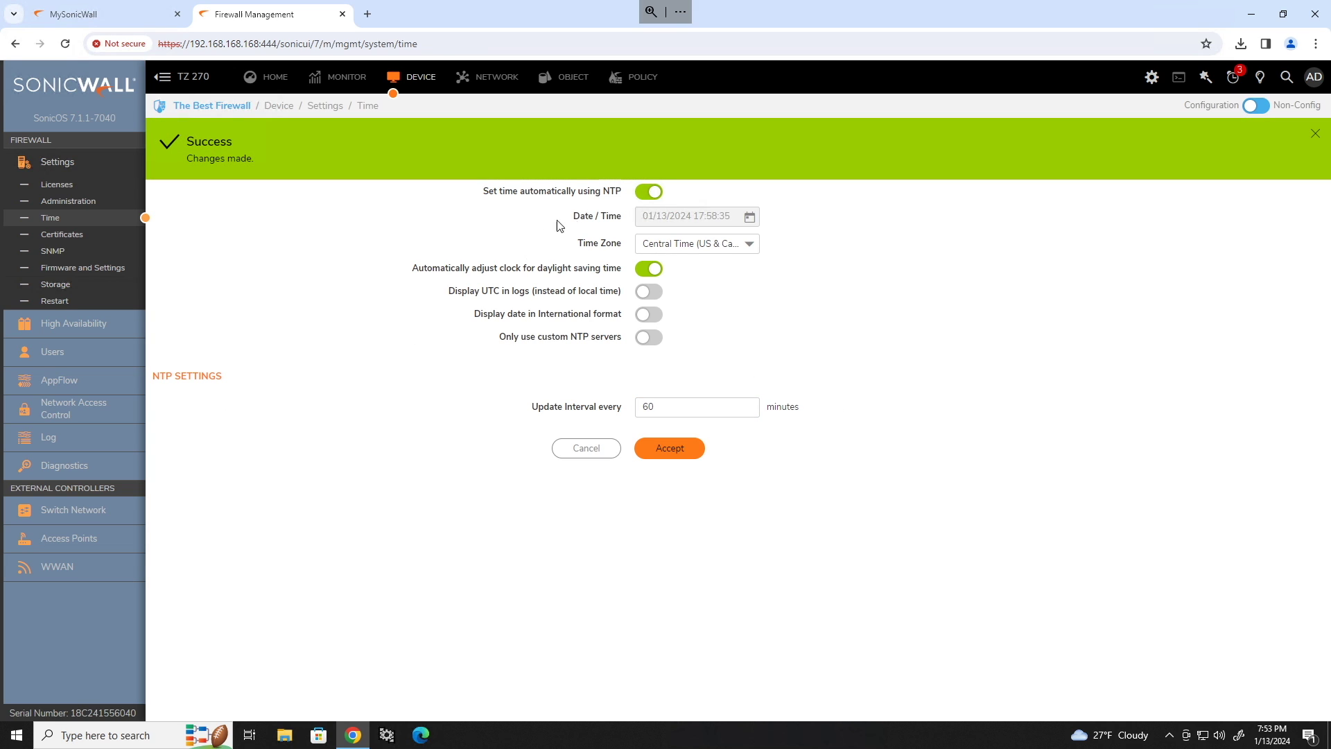
{"action": "left_click", "coordinate": [636, 79]}
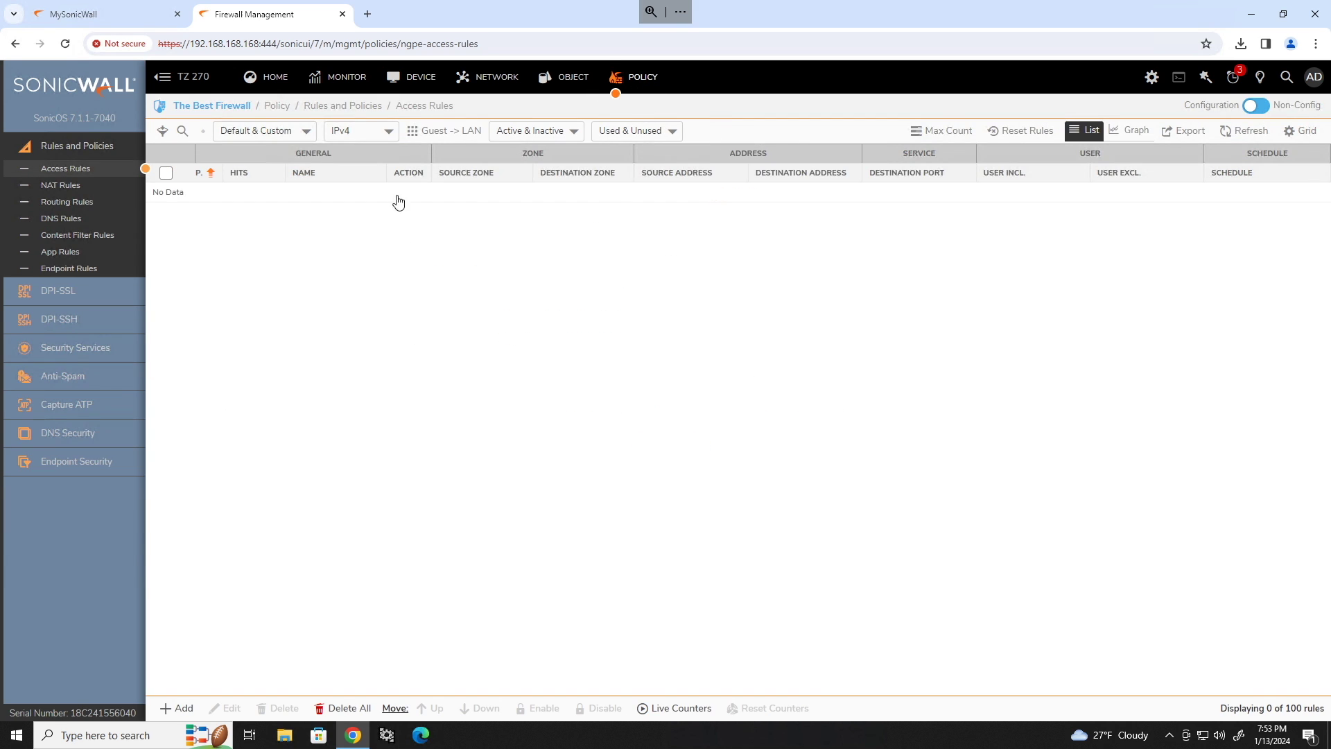
Enable Gateway Anti-Virus and save the setting.
{"action": "left_click", "coordinate": [63, 348]}
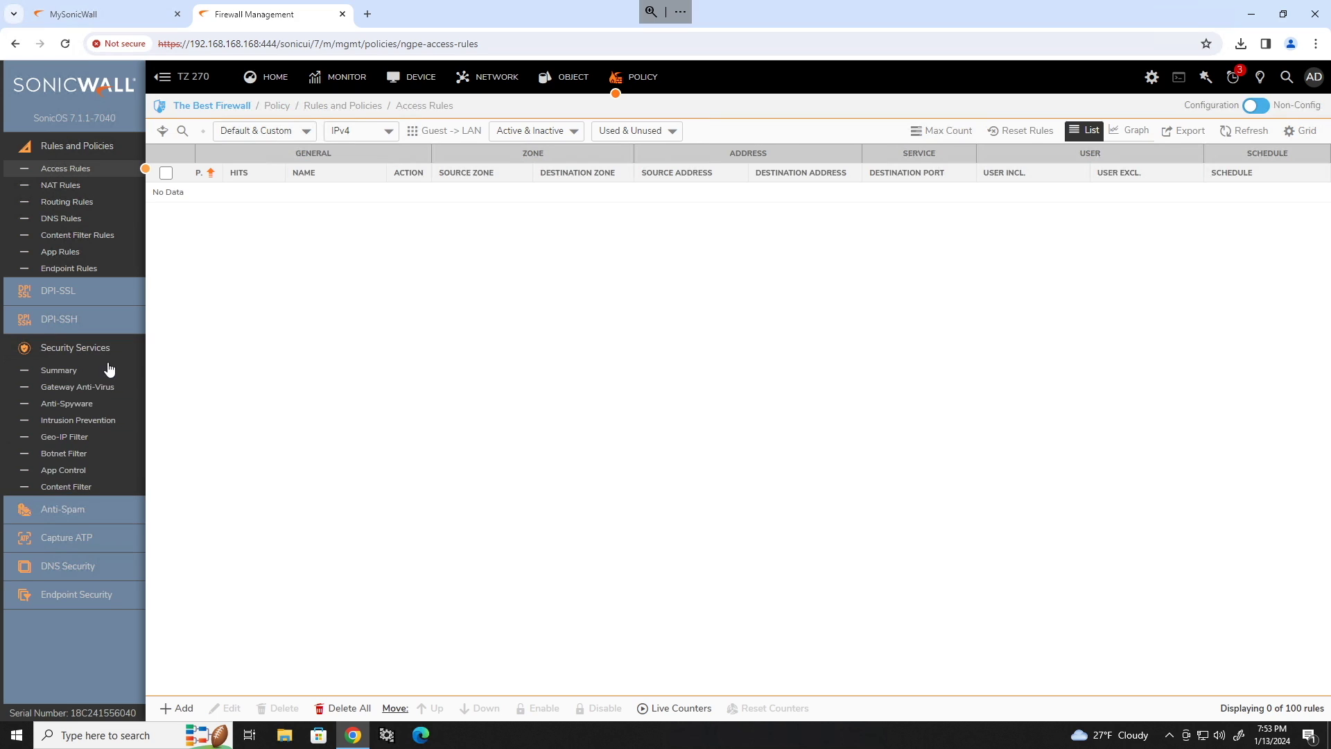
{"action": "left_click", "coordinate": [69, 386]}
{"action": "left_click", "coordinate": [649, 327]}
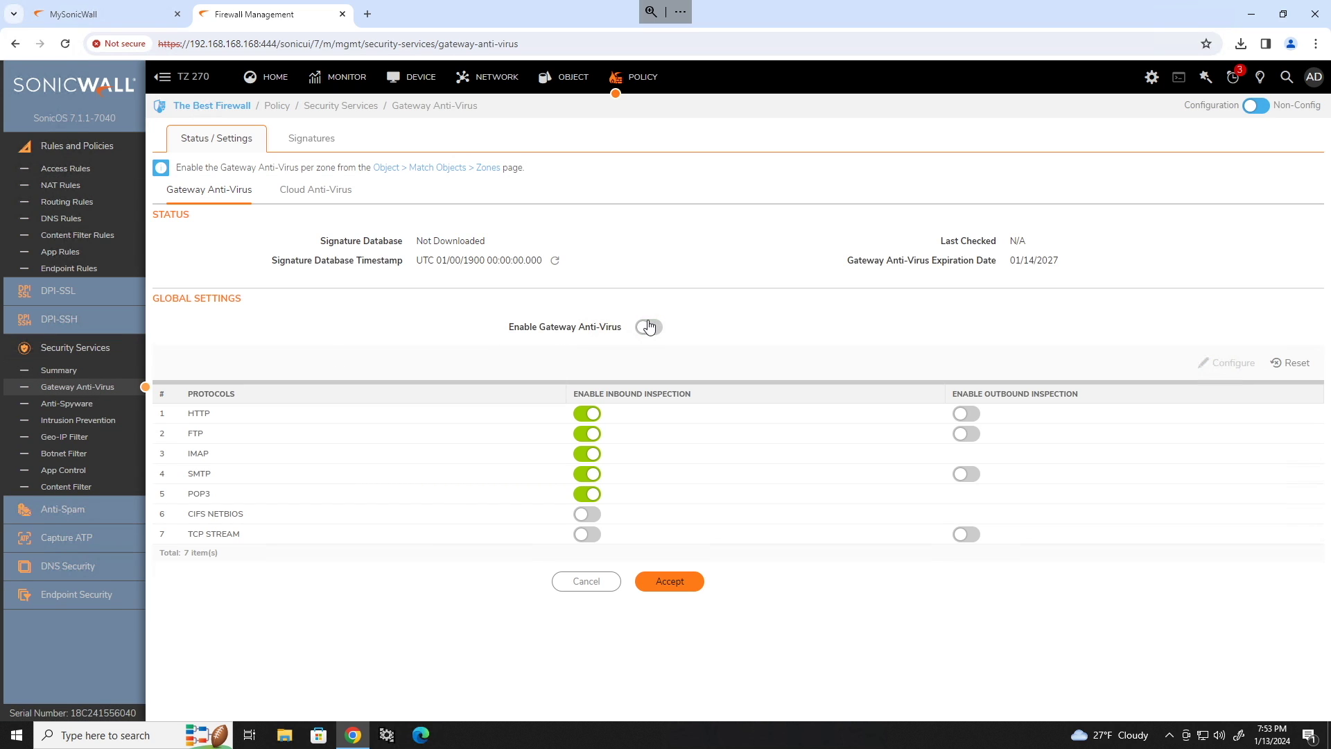
{"action": "left_click", "coordinate": [649, 327]}
{"action": "left_click", "coordinate": [697, 581]}
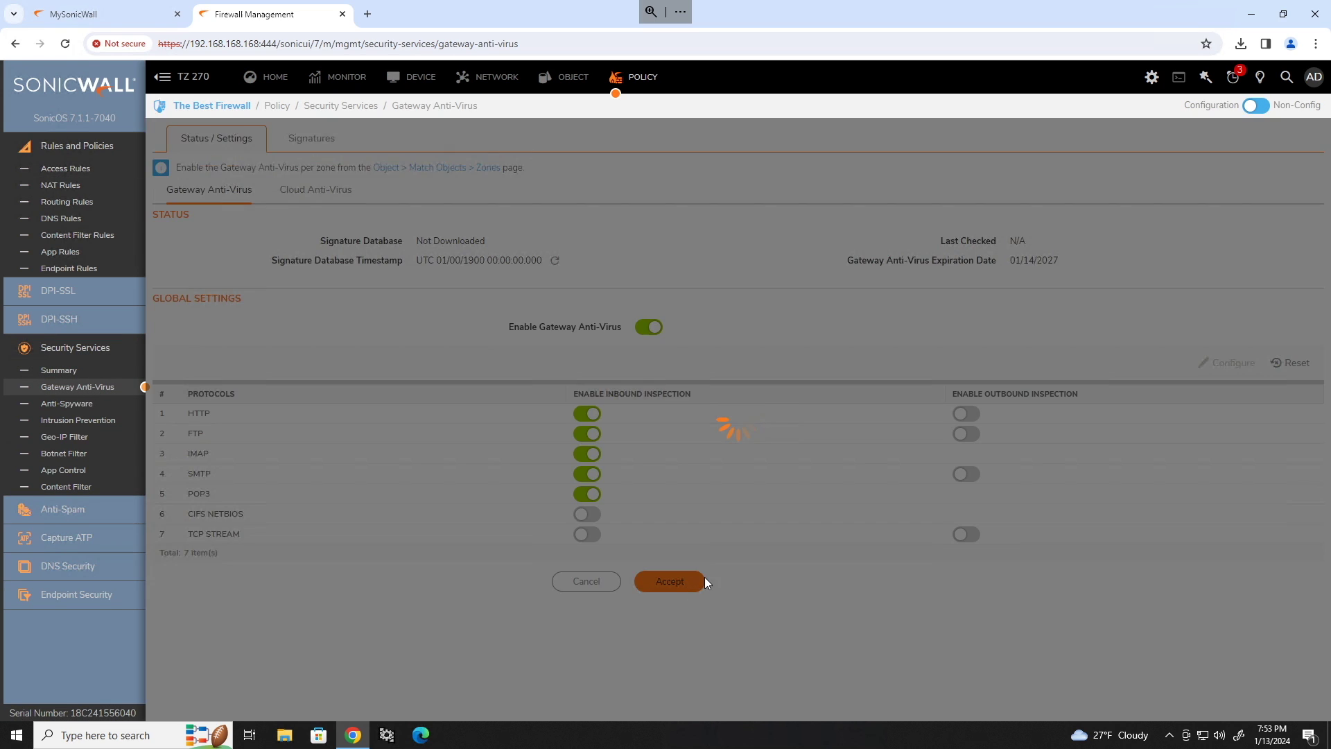
Enable Anti-Spyware, preventing all High Priority and detecting all High, Medium and Low Priority spyware.
{"action": "left_click", "coordinate": [67, 403]}
{"action": "left_click", "coordinate": [651, 345]}
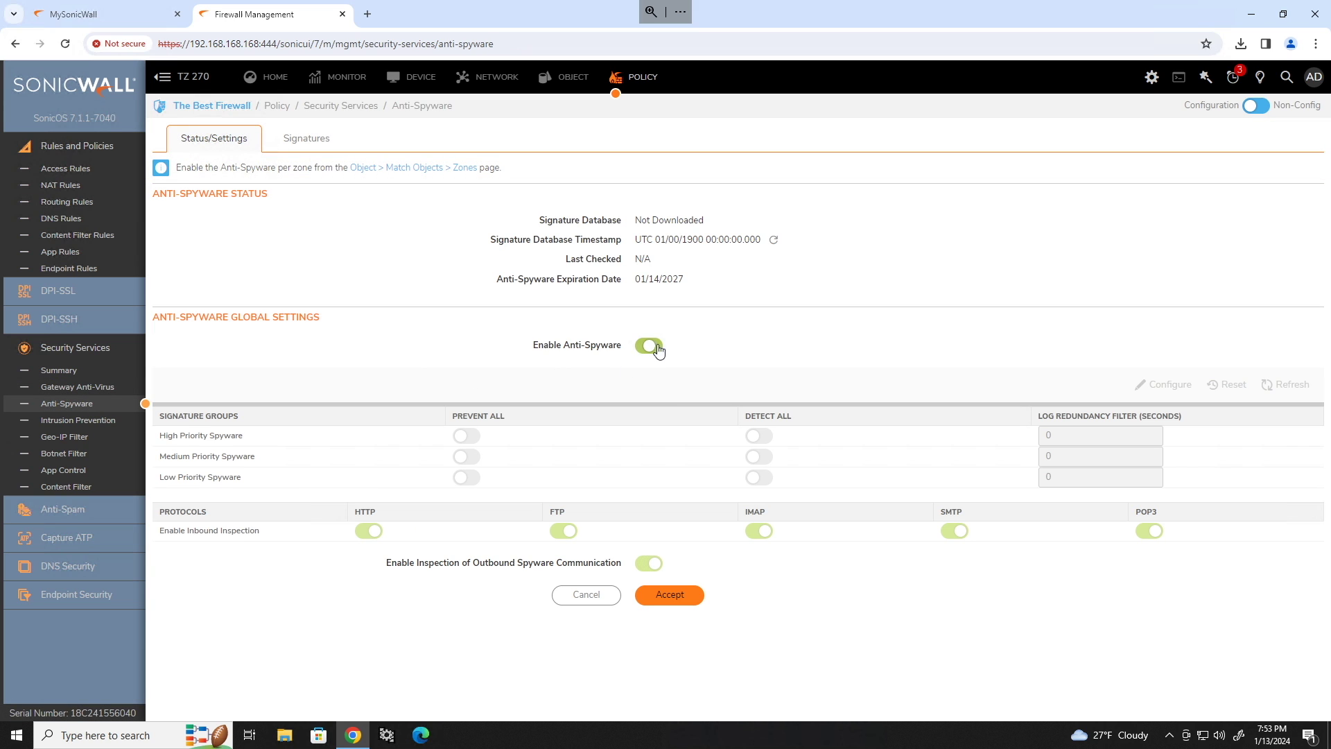
{"action": "left_click", "coordinate": [670, 594]}
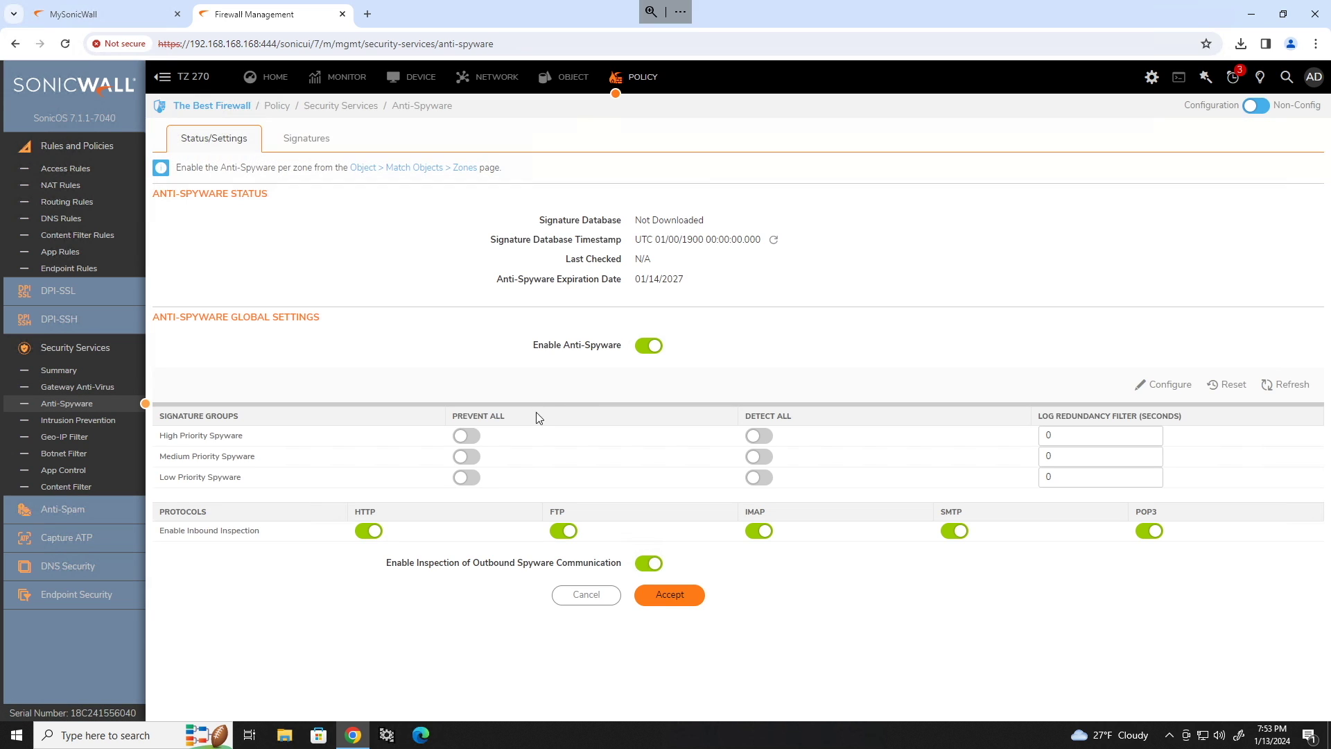
{"action": "left_click", "coordinate": [474, 436]}
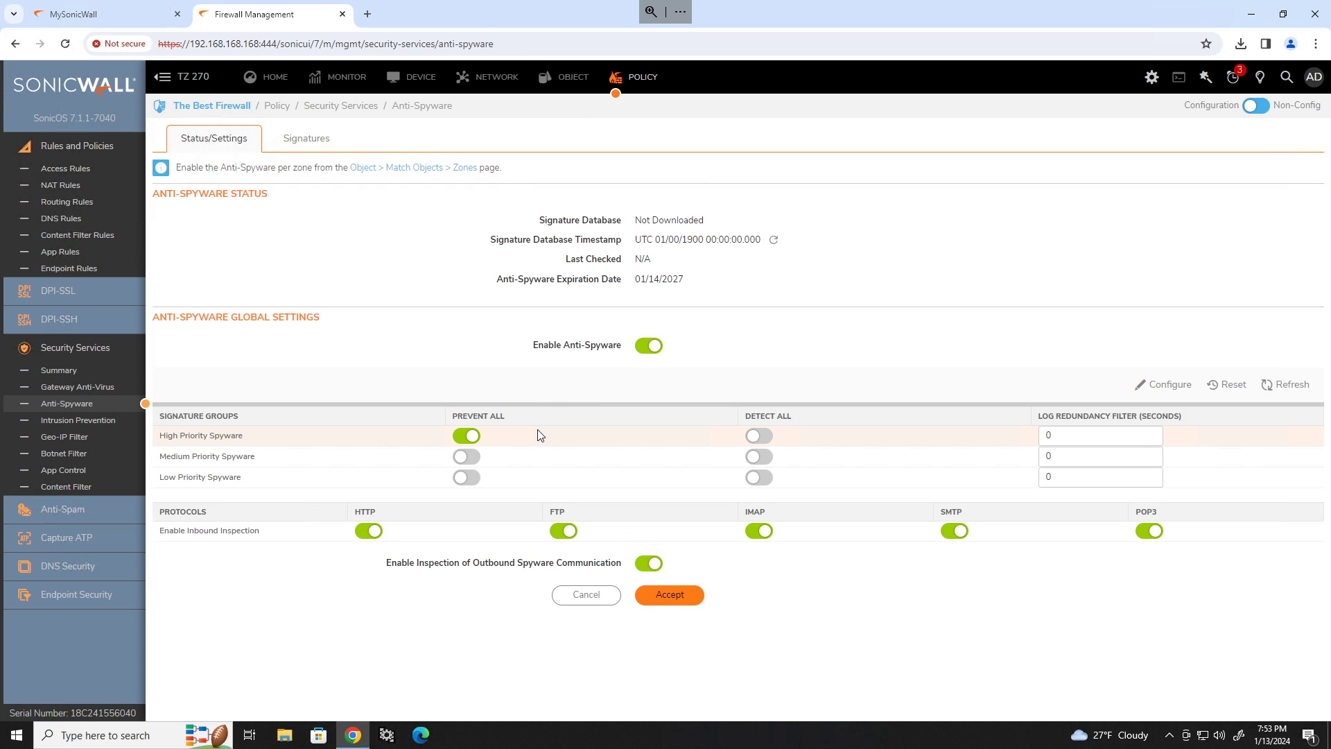
{"action": "left_click", "coordinate": [759, 436]}
{"action": "left_click", "coordinate": [759, 457]}
{"action": "left_click", "coordinate": [759, 478]}
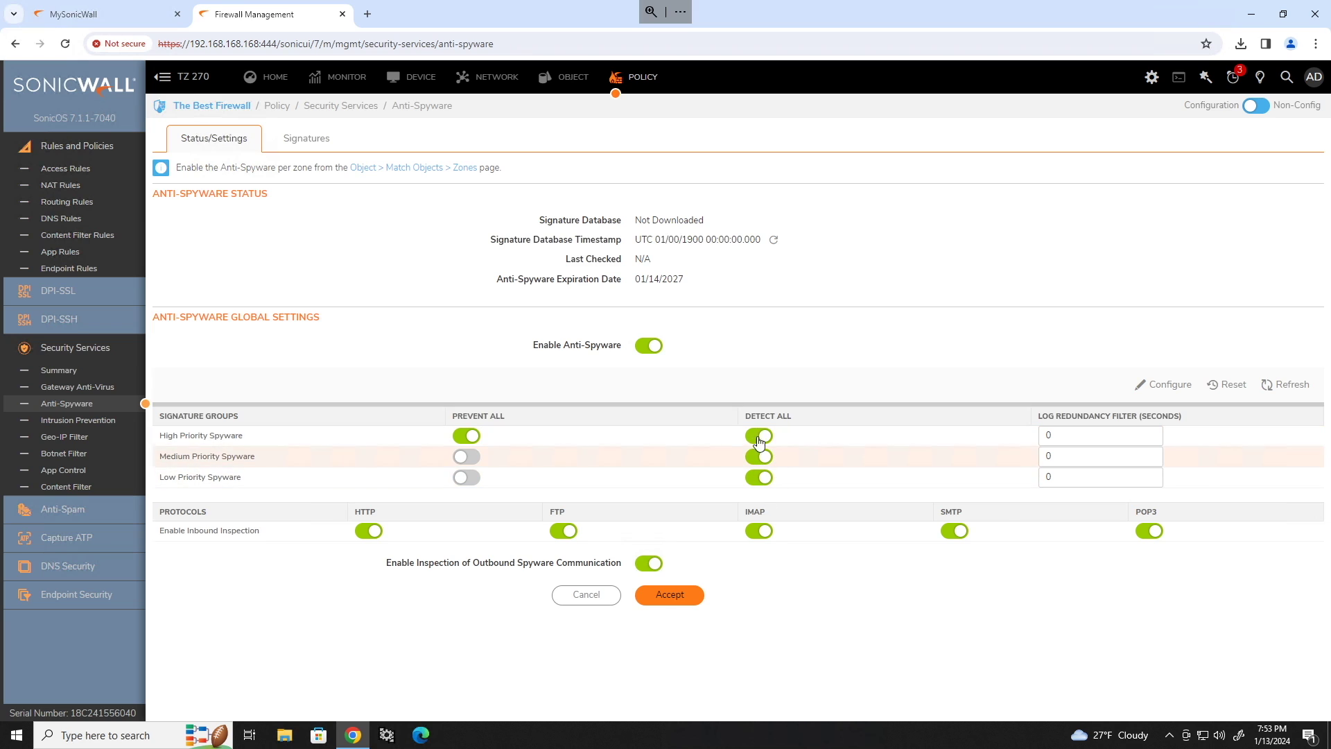
{"action": "left_click", "coordinate": [677, 591]}
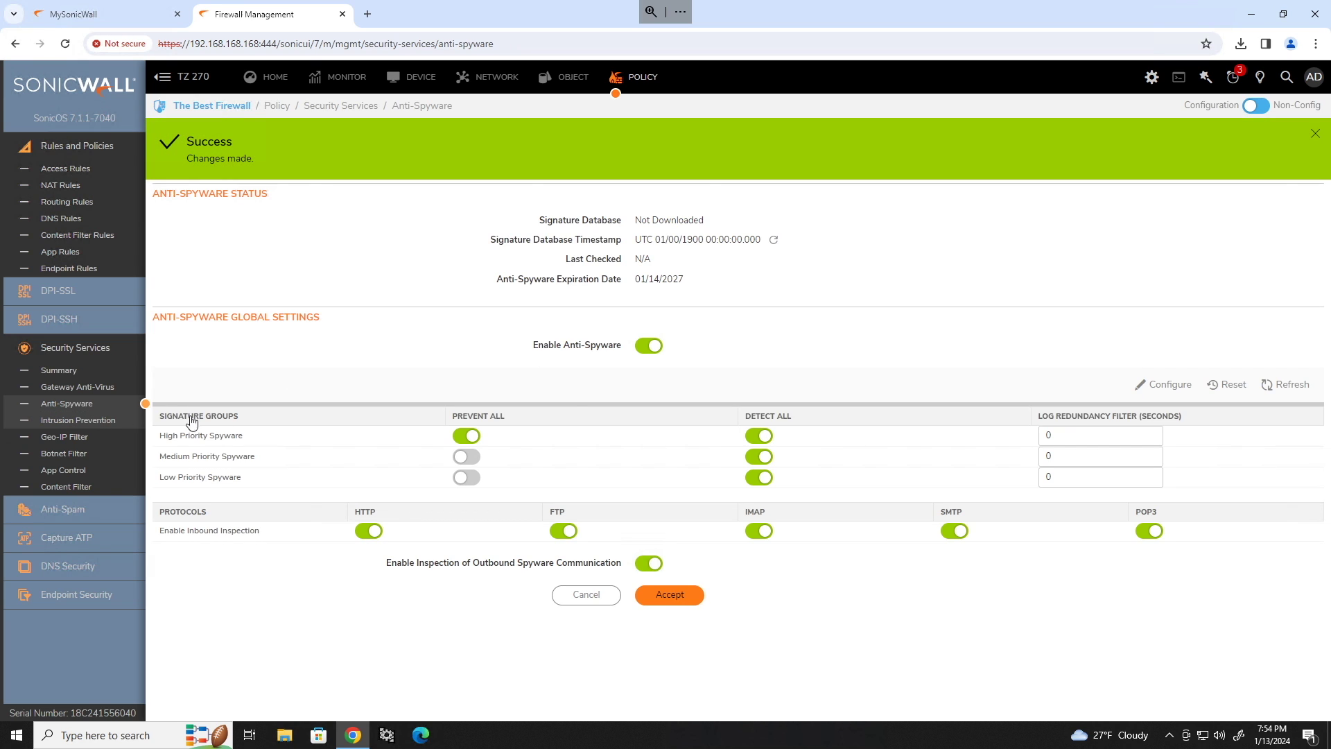
Enable IPS, preventing all High Priority attacks and detecting all High, Medium and Low Priority attacks.
{"action": "left_click", "coordinate": [78, 420]}
{"action": "left_click", "coordinate": [650, 335]}
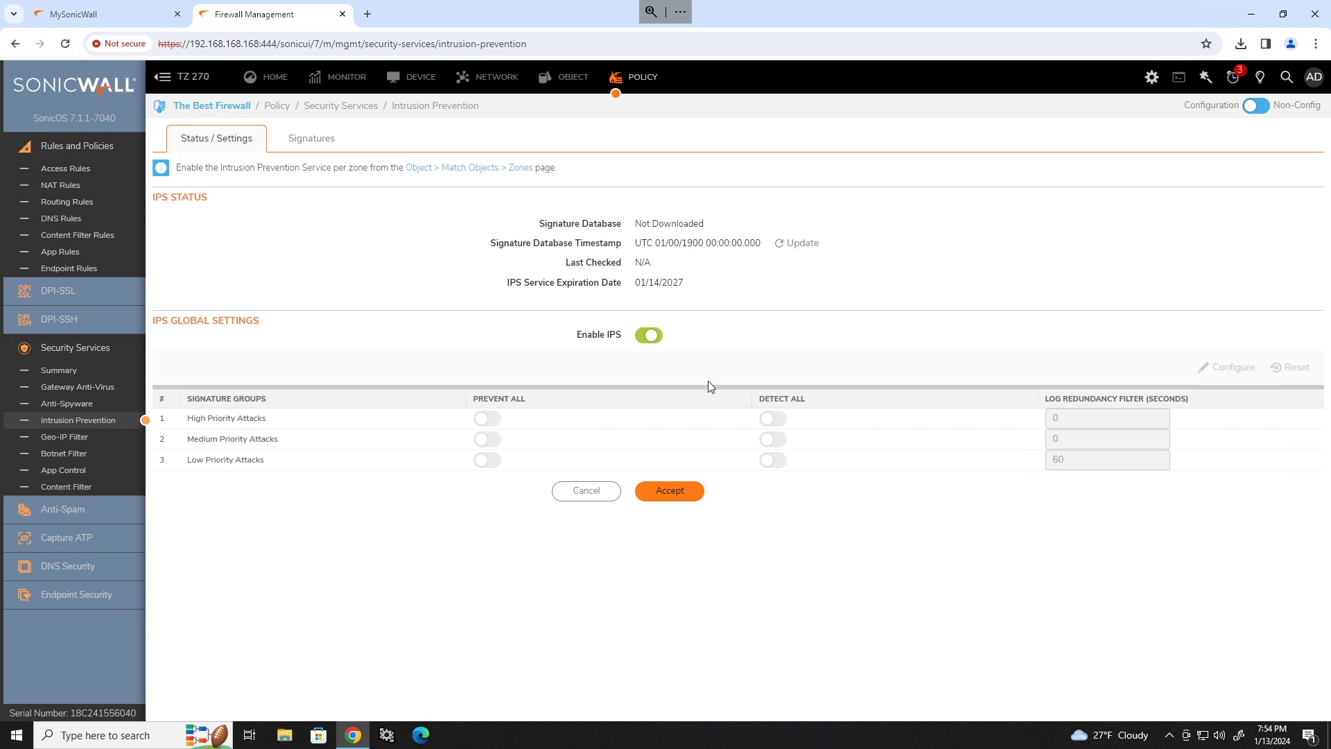
{"action": "left_click", "coordinate": [671, 491]}
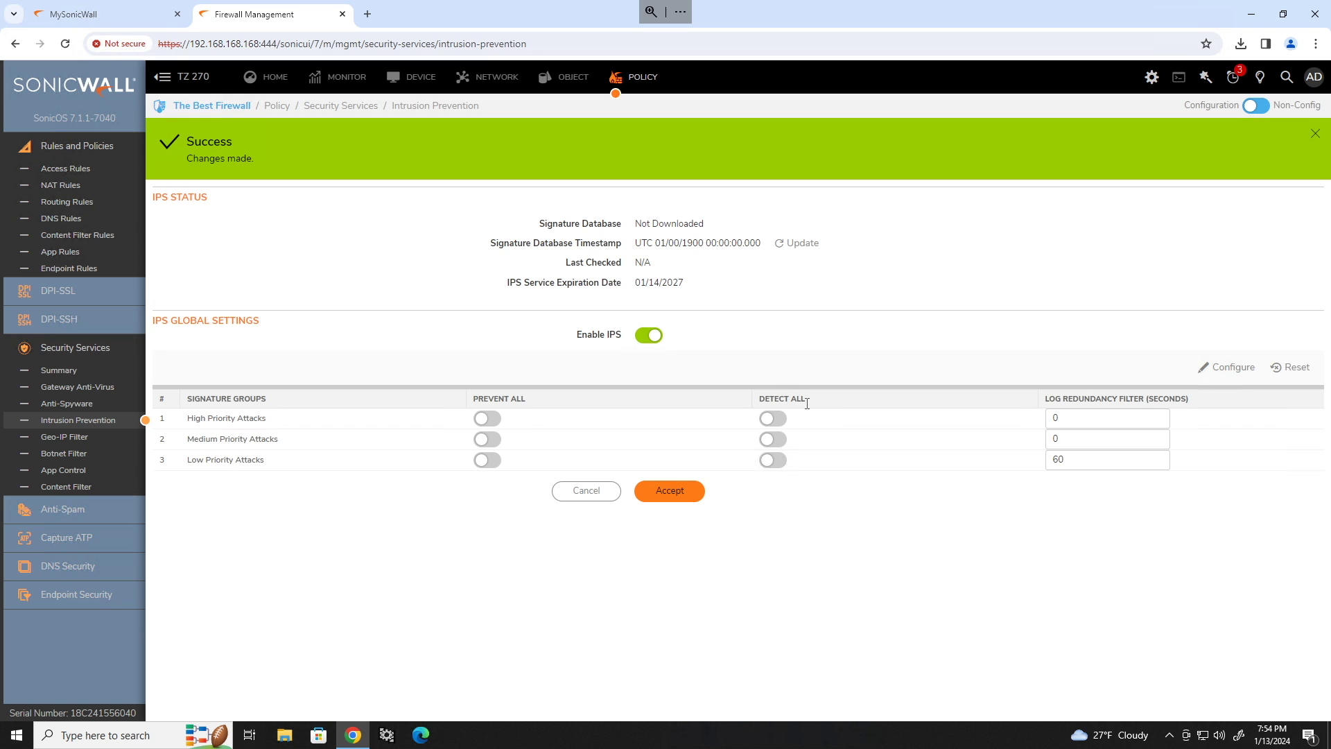
{"action": "left_click", "coordinate": [487, 419]}
{"action": "left_click", "coordinate": [773, 419]}
{"action": "left_click", "coordinate": [773, 440]}
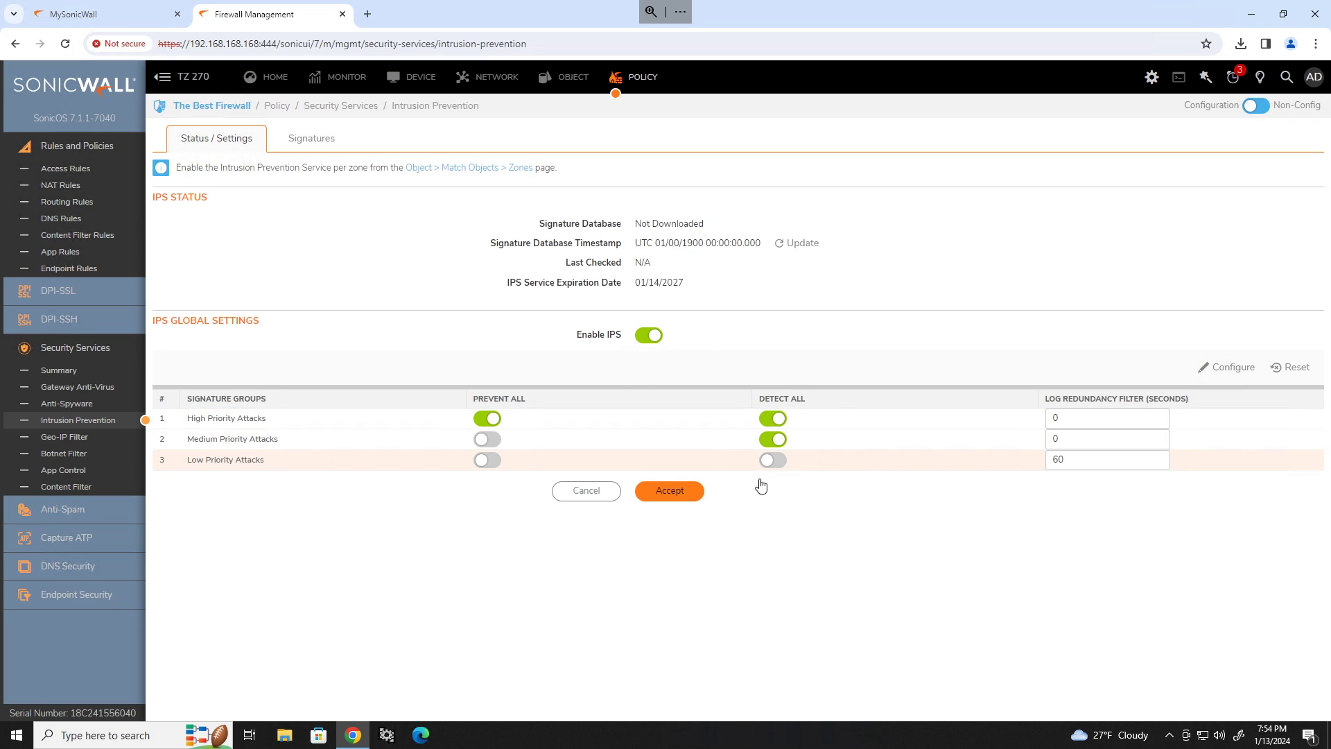
{"action": "left_click", "coordinate": [773, 461]}
{"action": "left_click", "coordinate": [678, 494]}
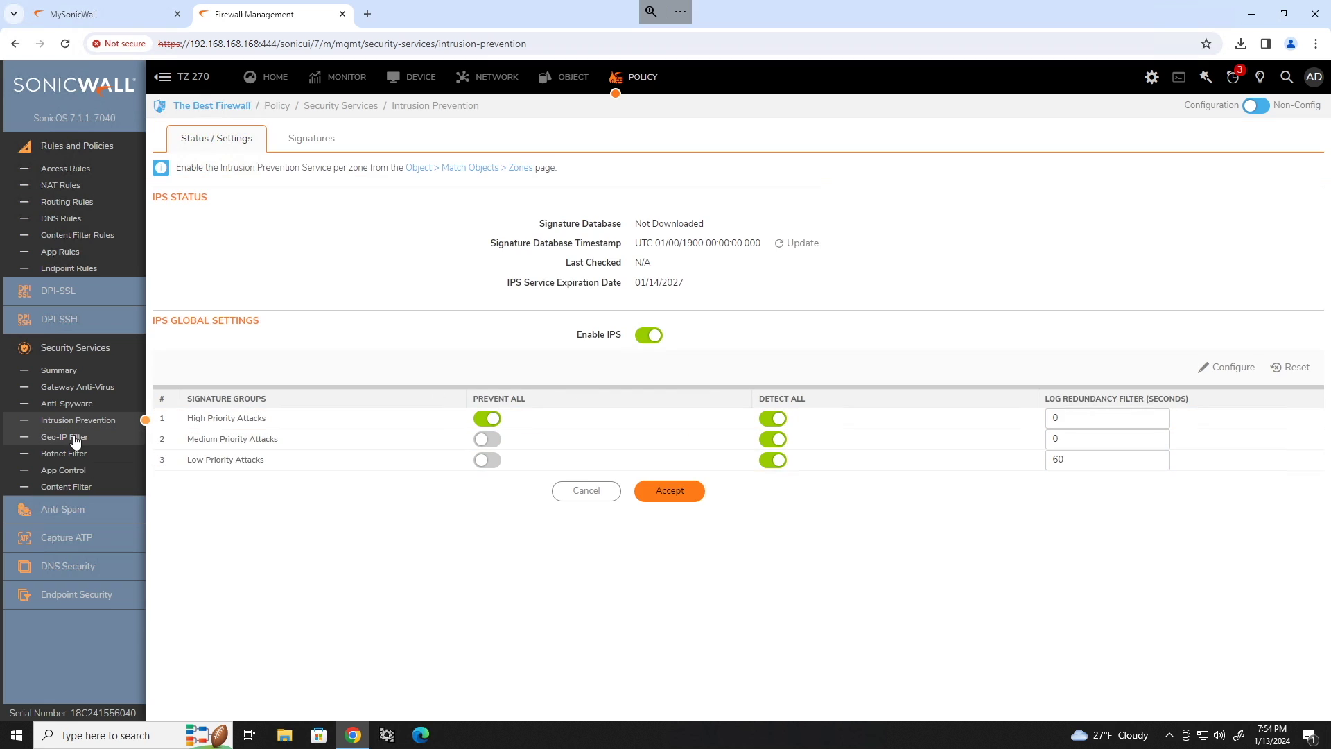
{"action": "left_click", "coordinate": [64, 437]}
Turn on Geo-IP connection blocking and block twelve countries, including China, Iran and Russia.
{"action": "left_click", "coordinate": [648, 192]}
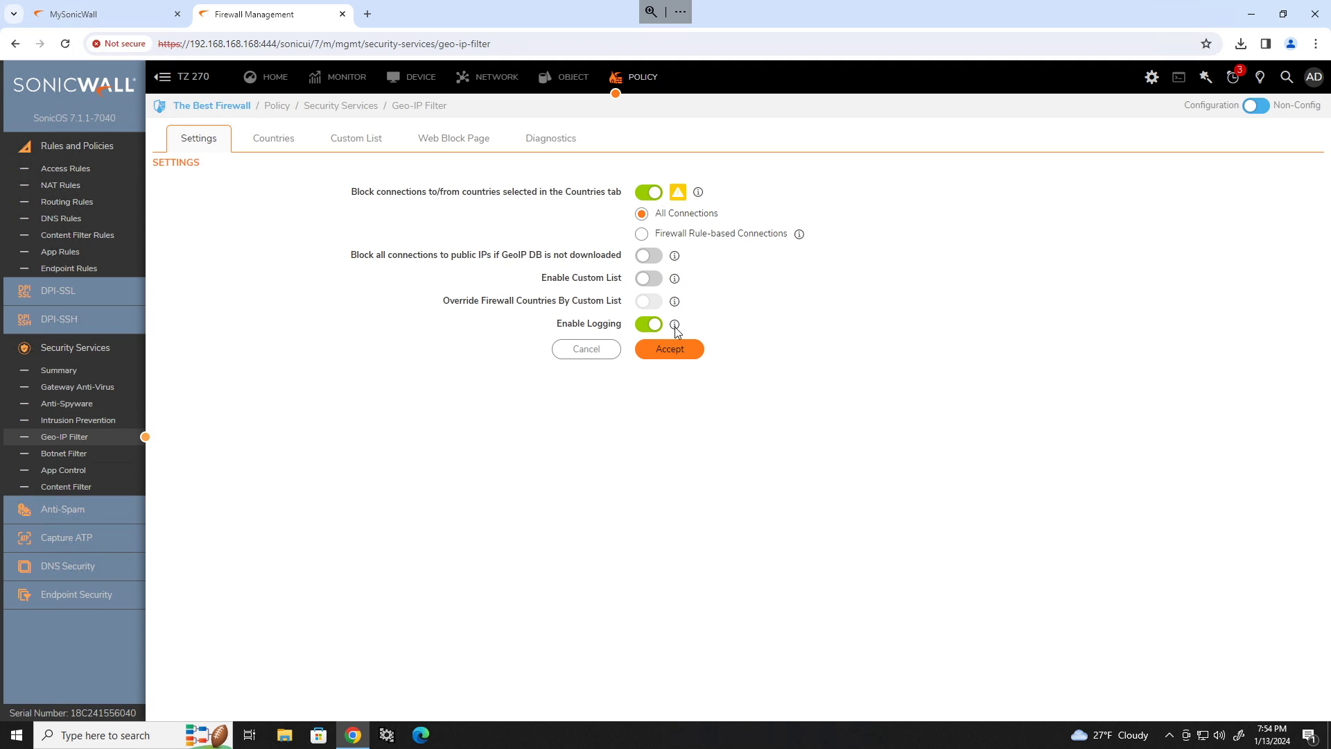
{"action": "left_click", "coordinate": [683, 348]}
{"action": "left_click", "coordinate": [276, 140]}
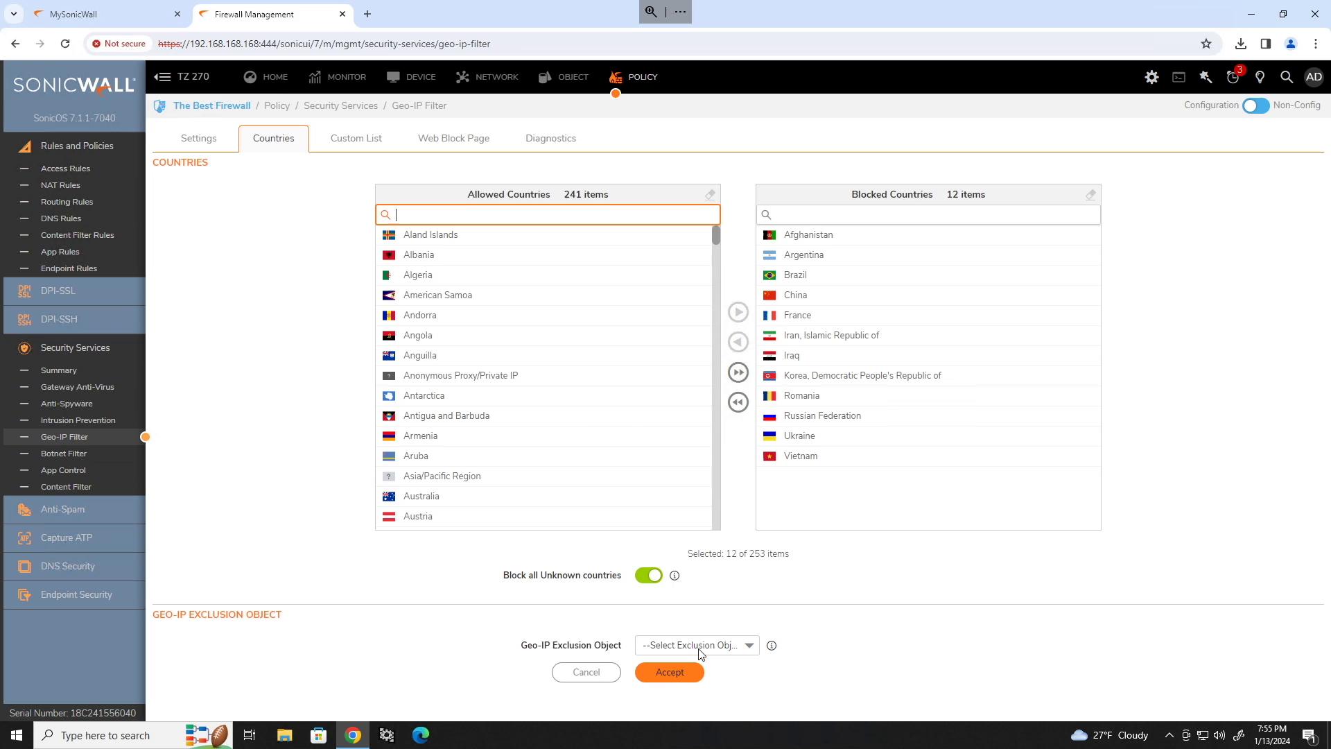
{"action": "left_click", "coordinate": [671, 671]}
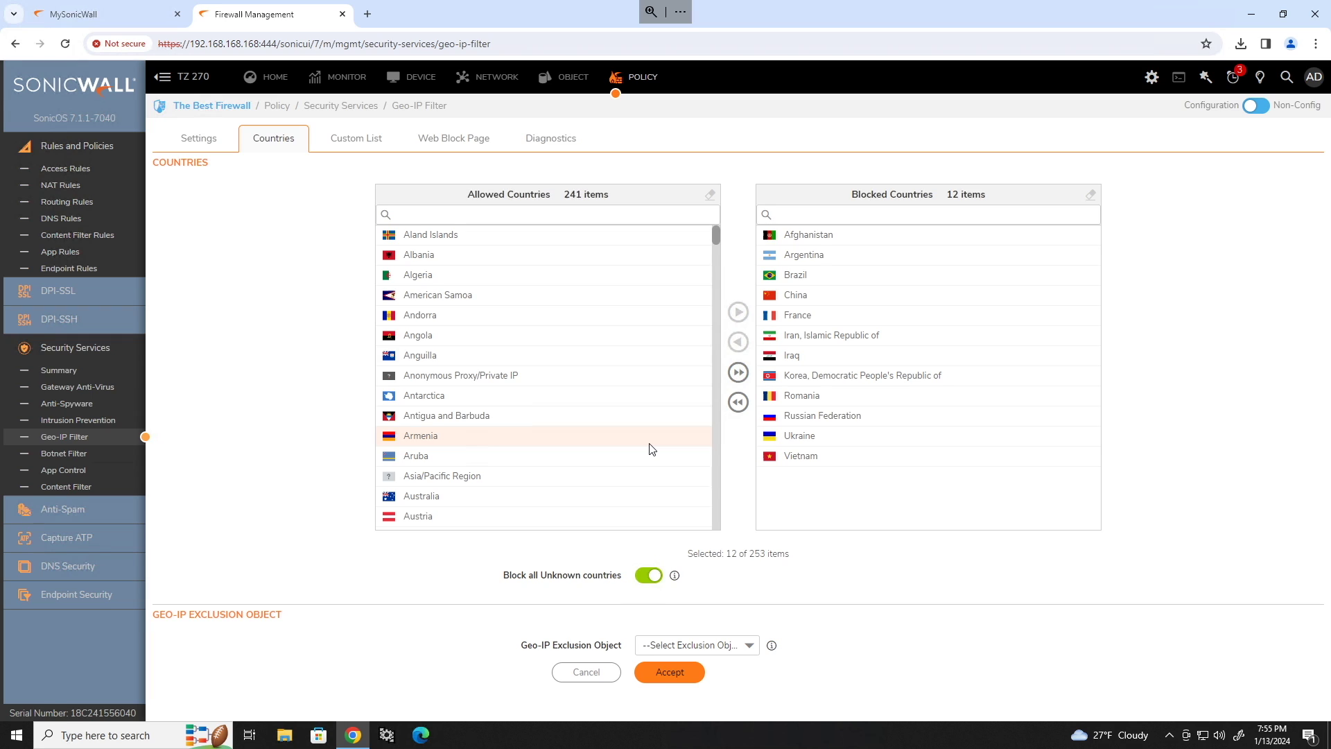
{"action": "left_click", "coordinate": [68, 456]}
Enable blocking of connections to and from botnet C&C servers and save it.
{"action": "left_click", "coordinate": [645, 194]}
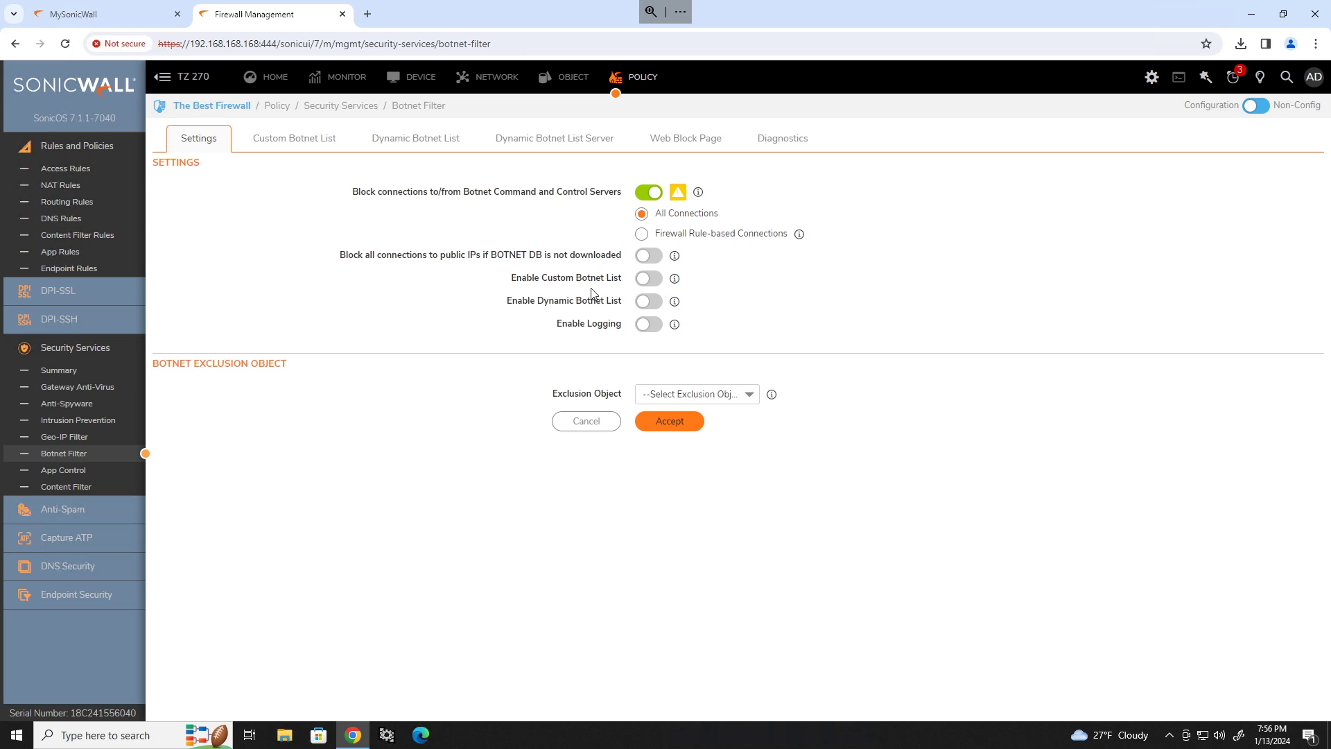
{"action": "left_click", "coordinate": [699, 421]}
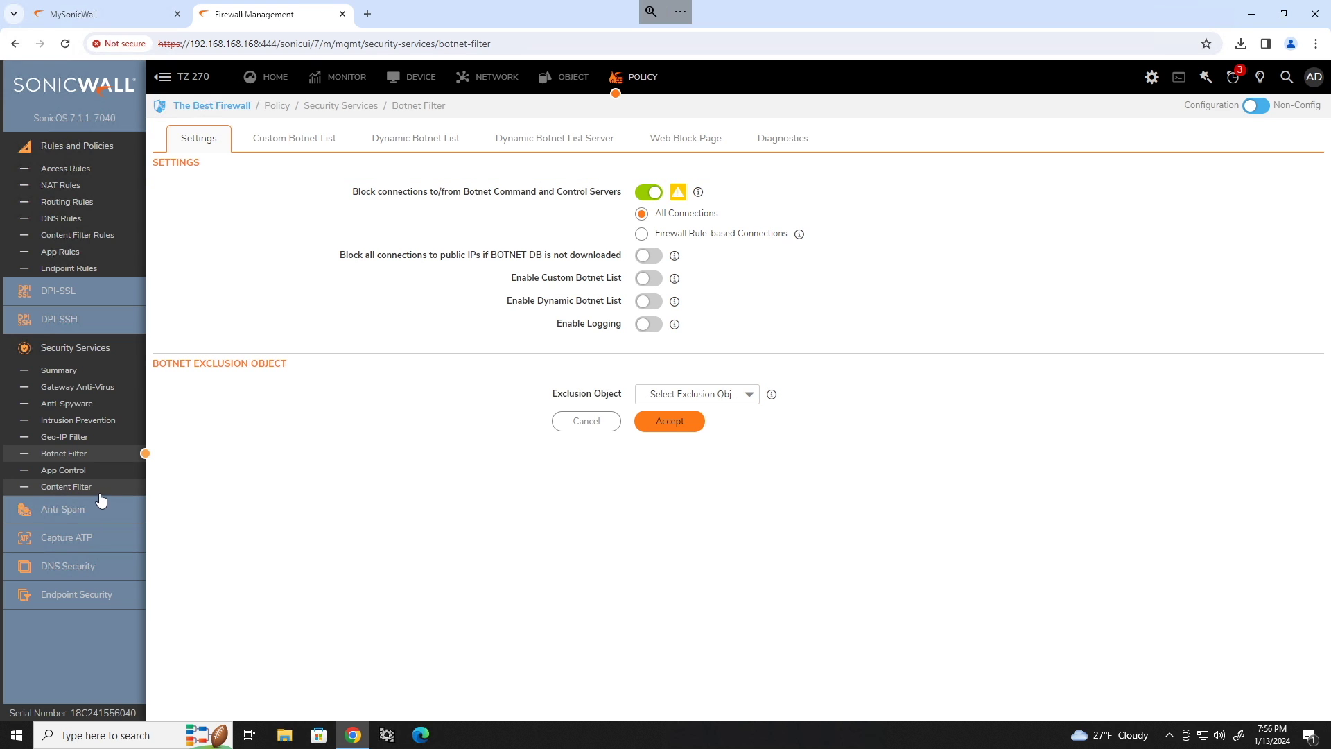
{"action": "left_click", "coordinate": [99, 491]}
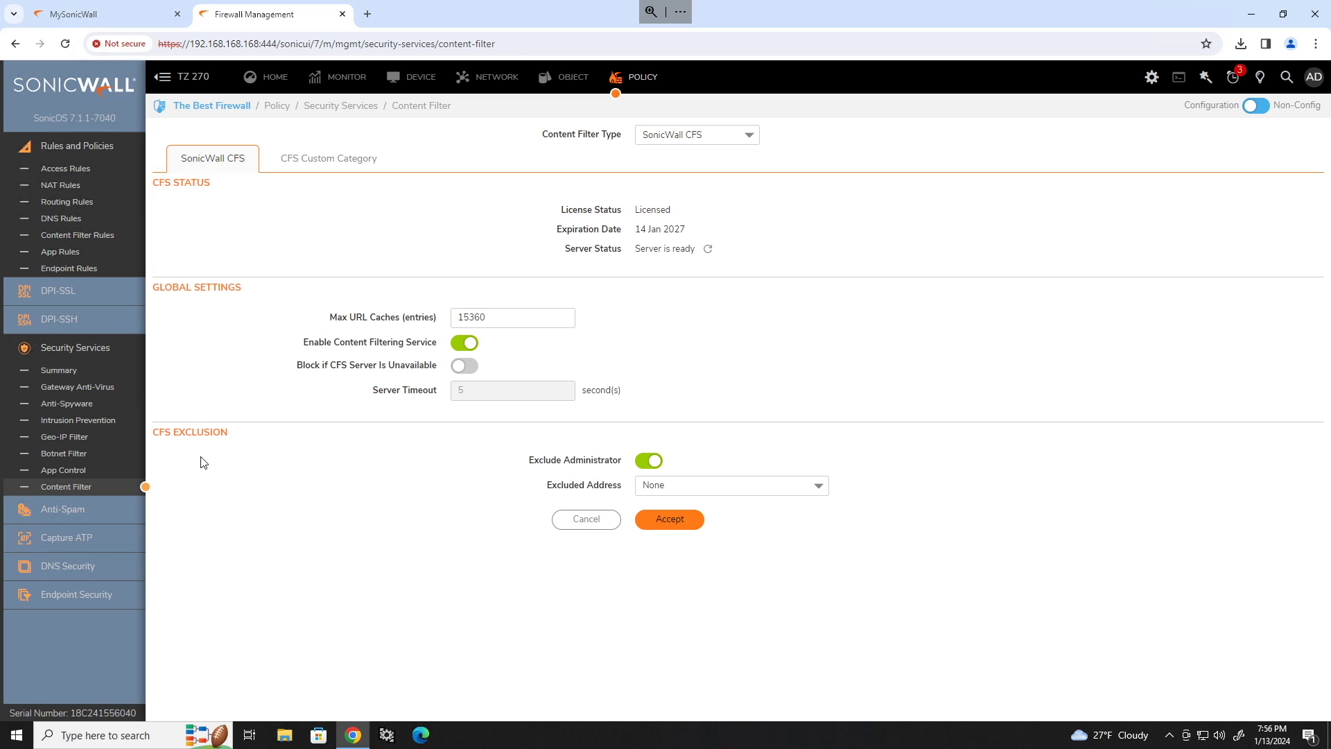
{"action": "left_click", "coordinate": [565, 77]}
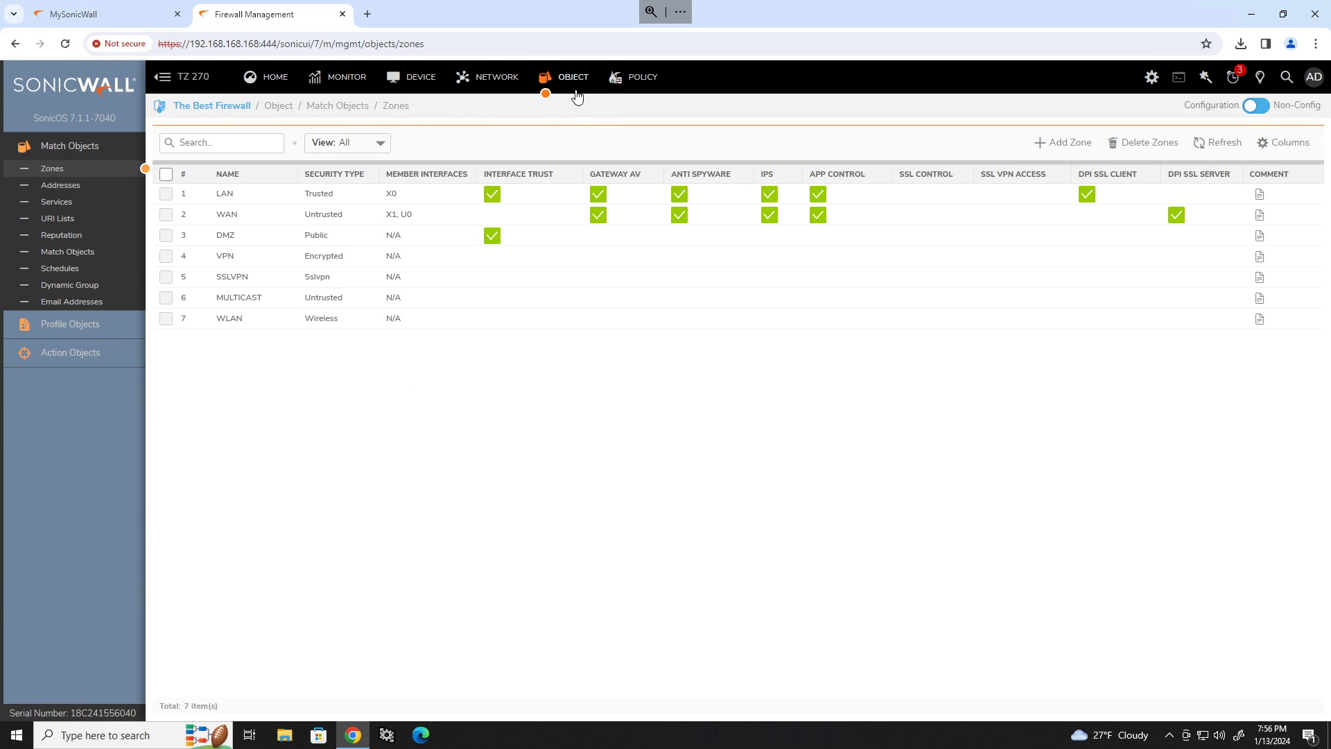
Enable HTTPS Content Filtering in the CFS Default Profile's Advanced settings and save.
{"action": "left_click", "coordinate": [143, 326]}
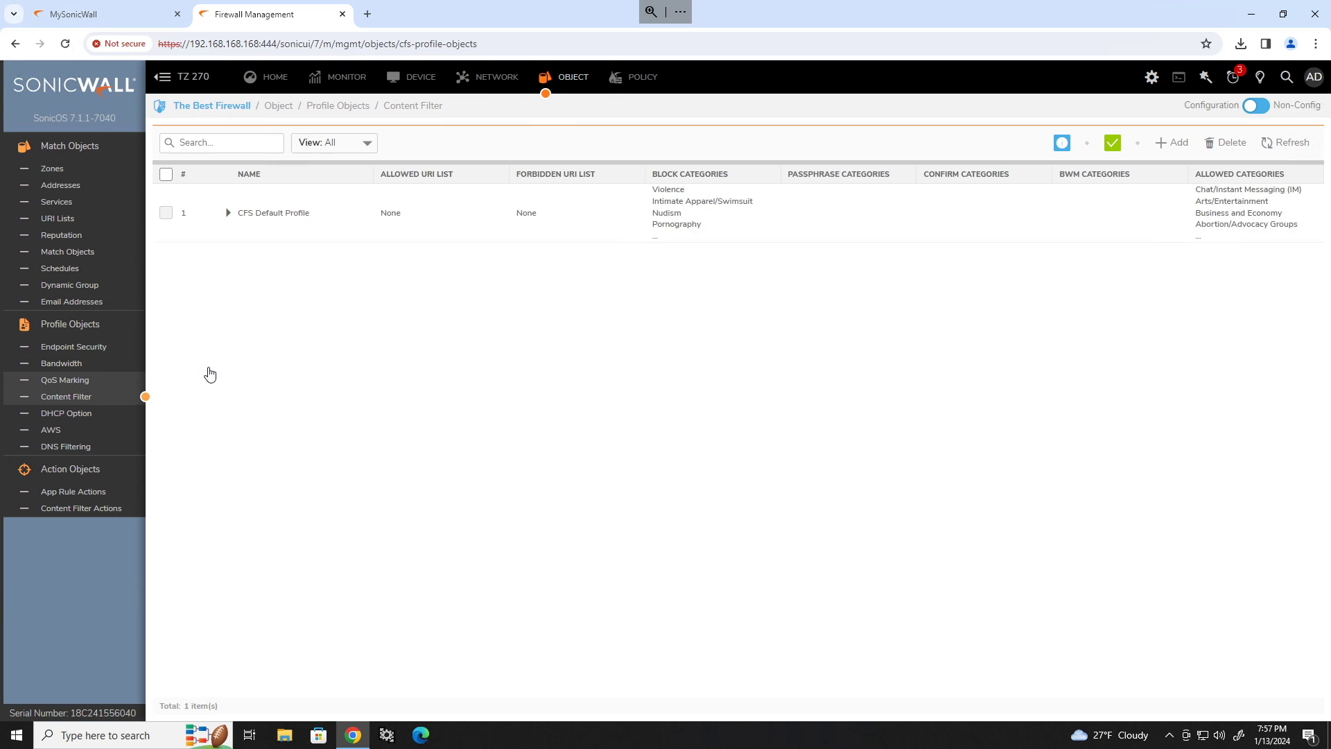
{"action": "mouse_move", "coordinate": [1017, 229]}
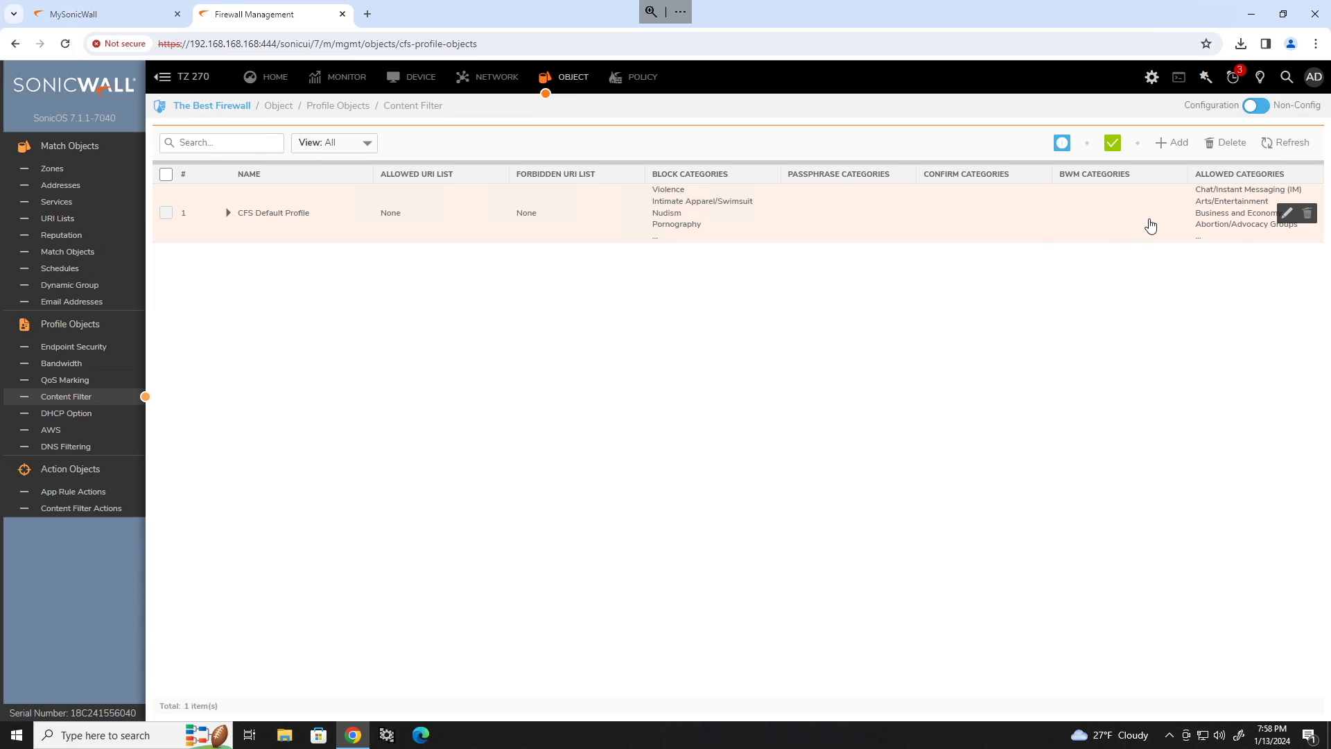
{"action": "left_click", "coordinate": [1284, 213]}
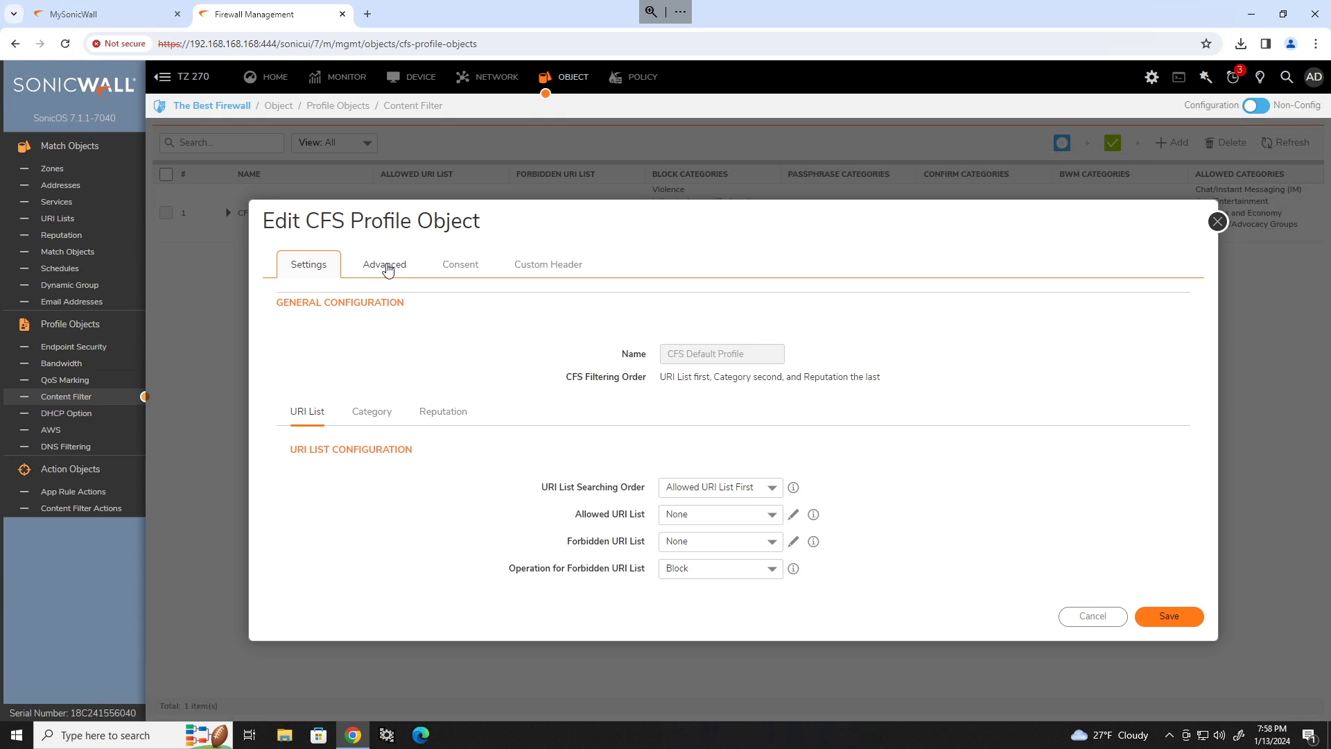
{"action": "left_click", "coordinate": [383, 264]}
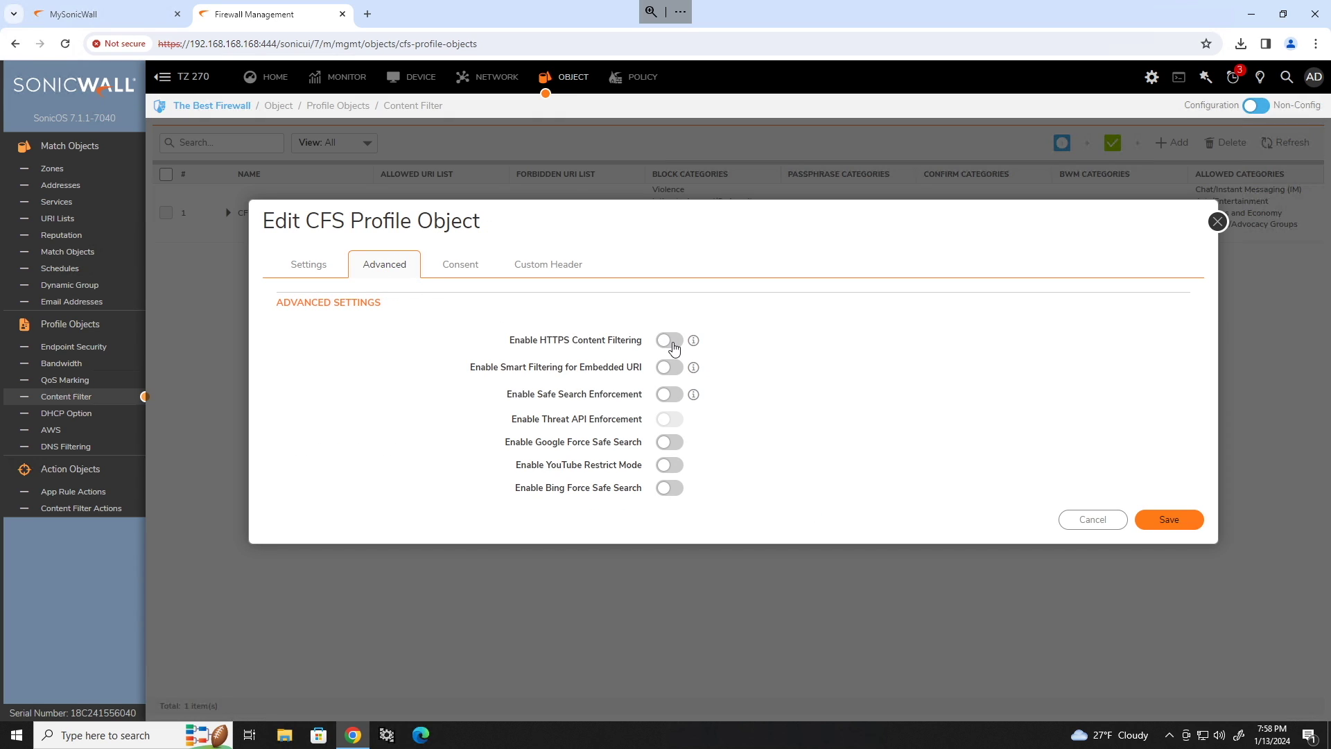
{"action": "left_click", "coordinate": [671, 342]}
{"action": "left_click", "coordinate": [1185, 528]}
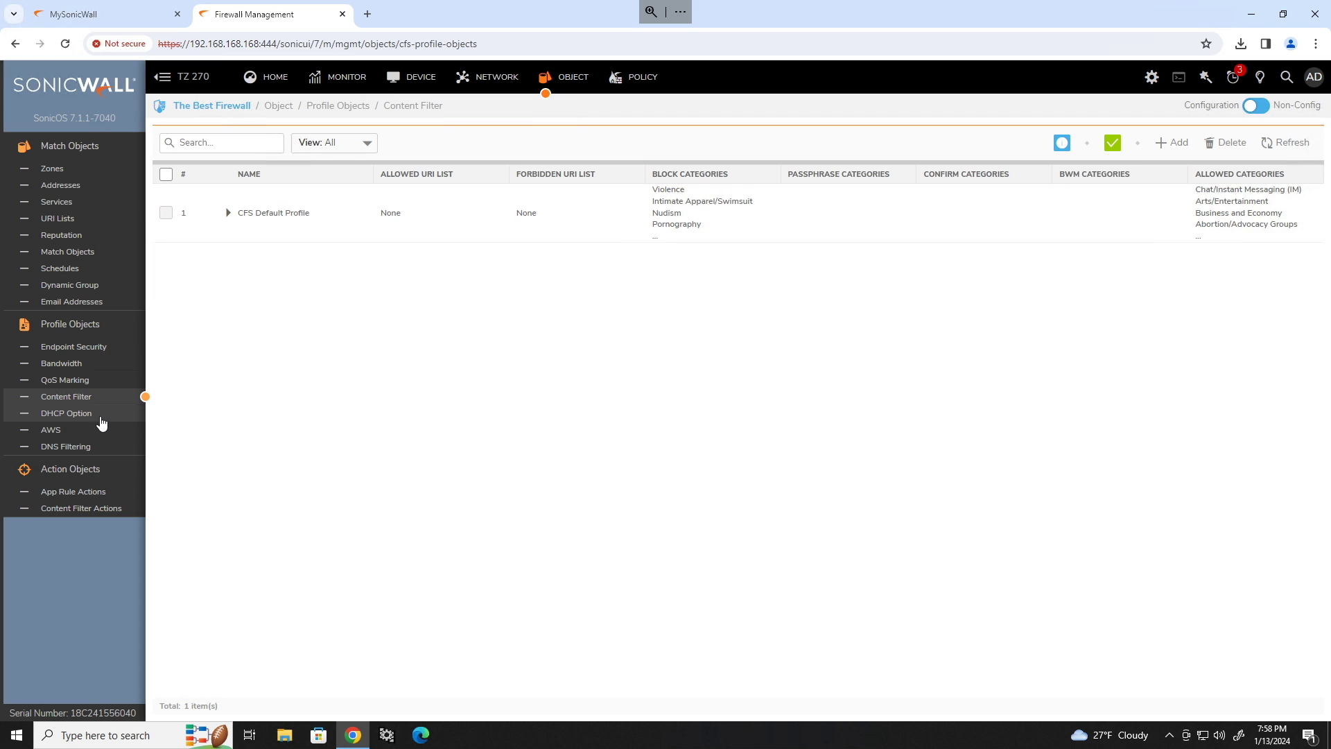
Save the Guest zone as Public with Gateway Anti-Virus, IPS, Anti-Spyware and App Control on.
{"action": "left_click", "coordinate": [60, 169]}
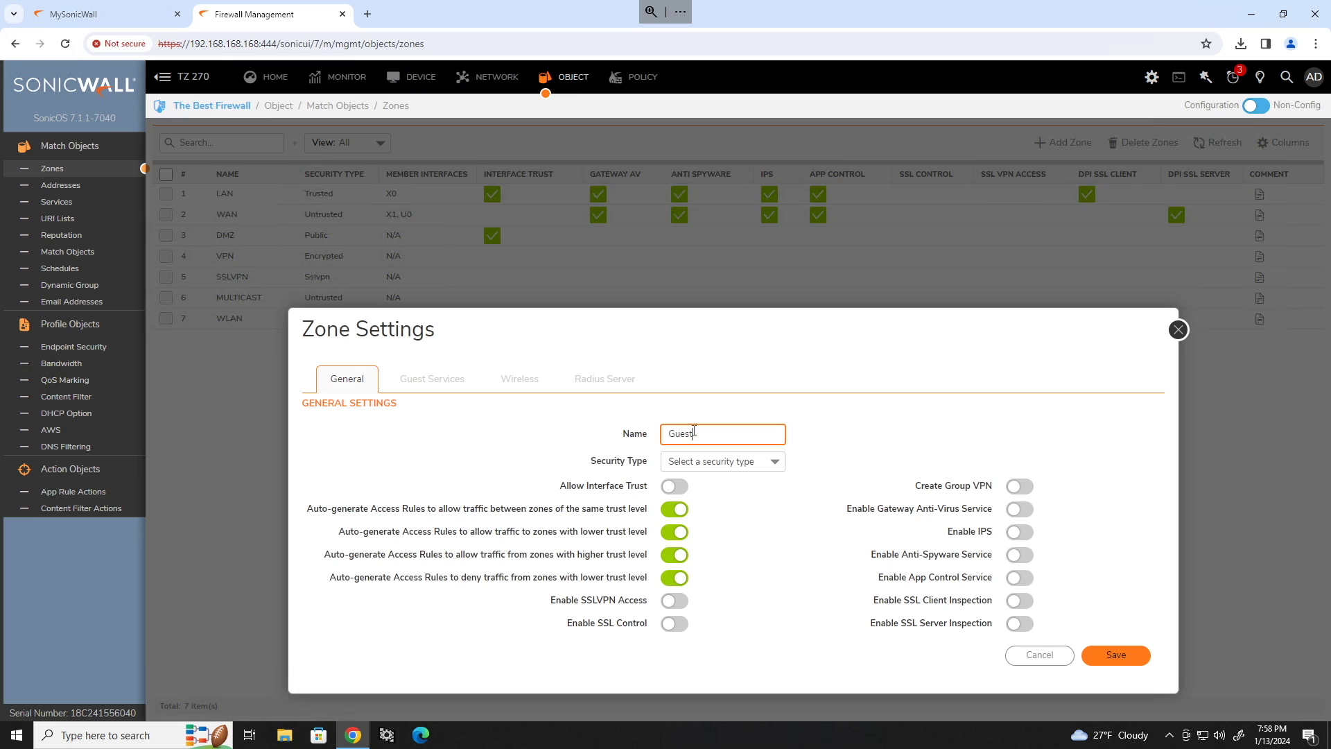
{"action": "left_click", "coordinate": [774, 462]}
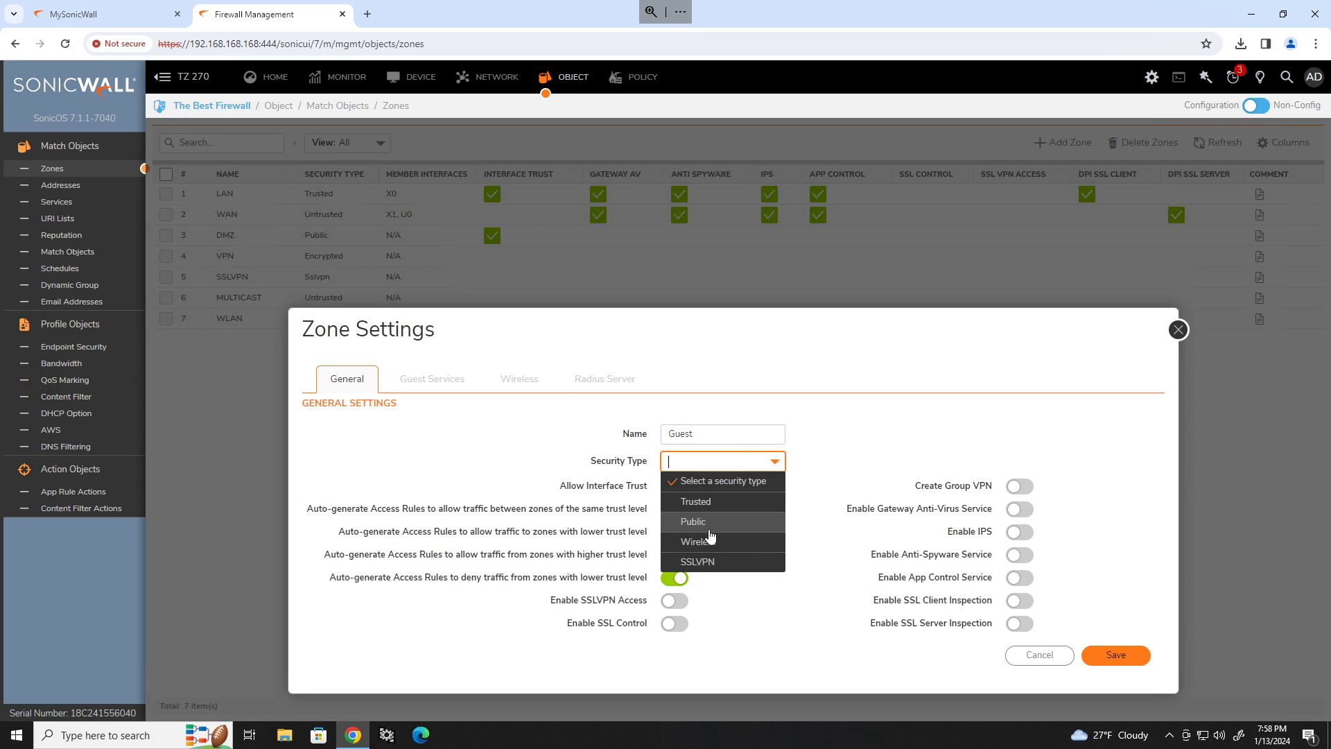
{"action": "left_click", "coordinate": [709, 524]}
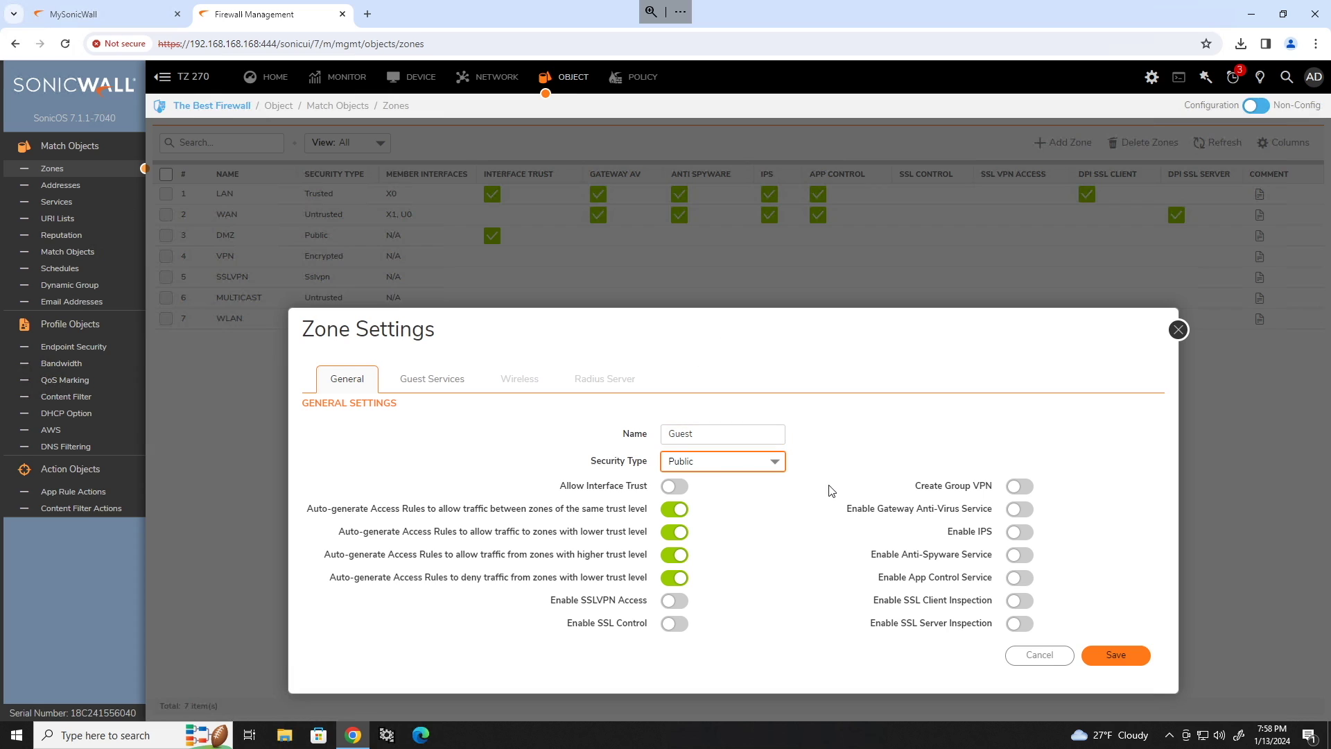
{"action": "left_click", "coordinate": [1016, 511]}
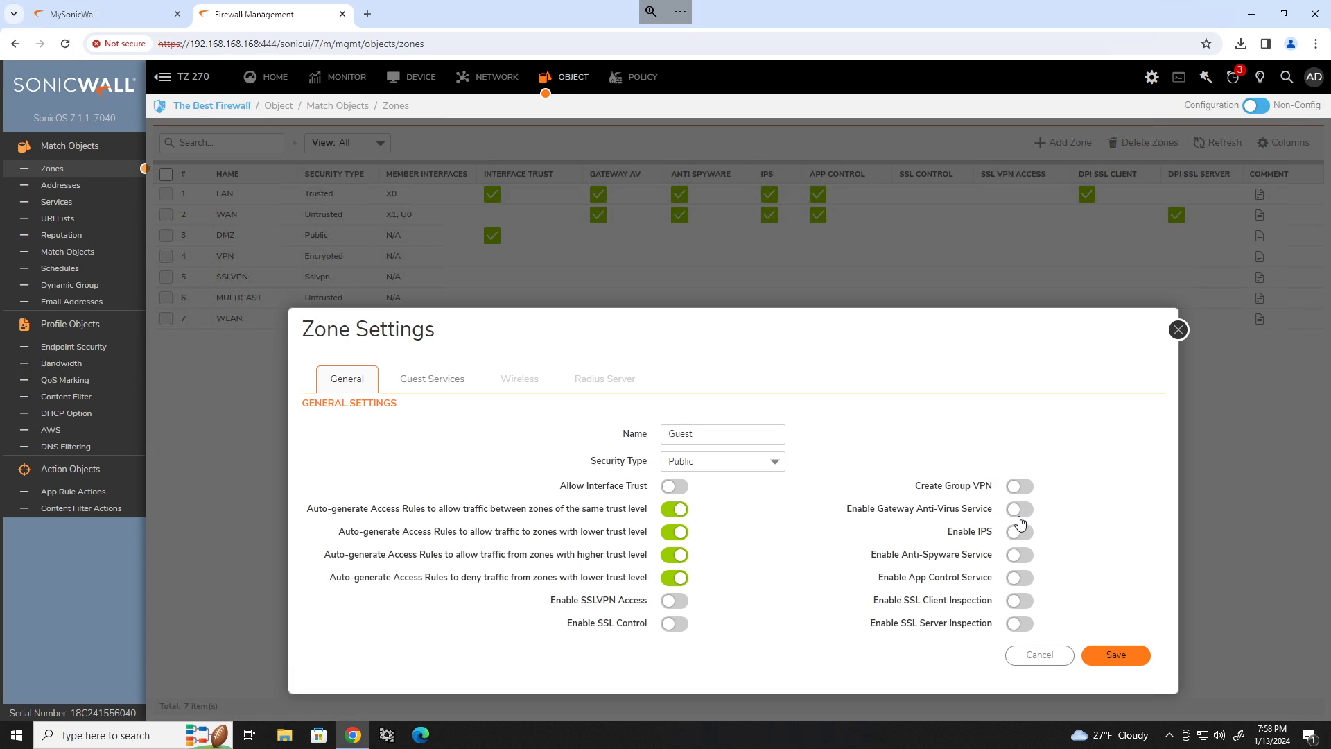
{"action": "left_click", "coordinate": [1018, 532]}
{"action": "left_click", "coordinate": [1020, 556]}
{"action": "left_click", "coordinate": [1020, 578]}
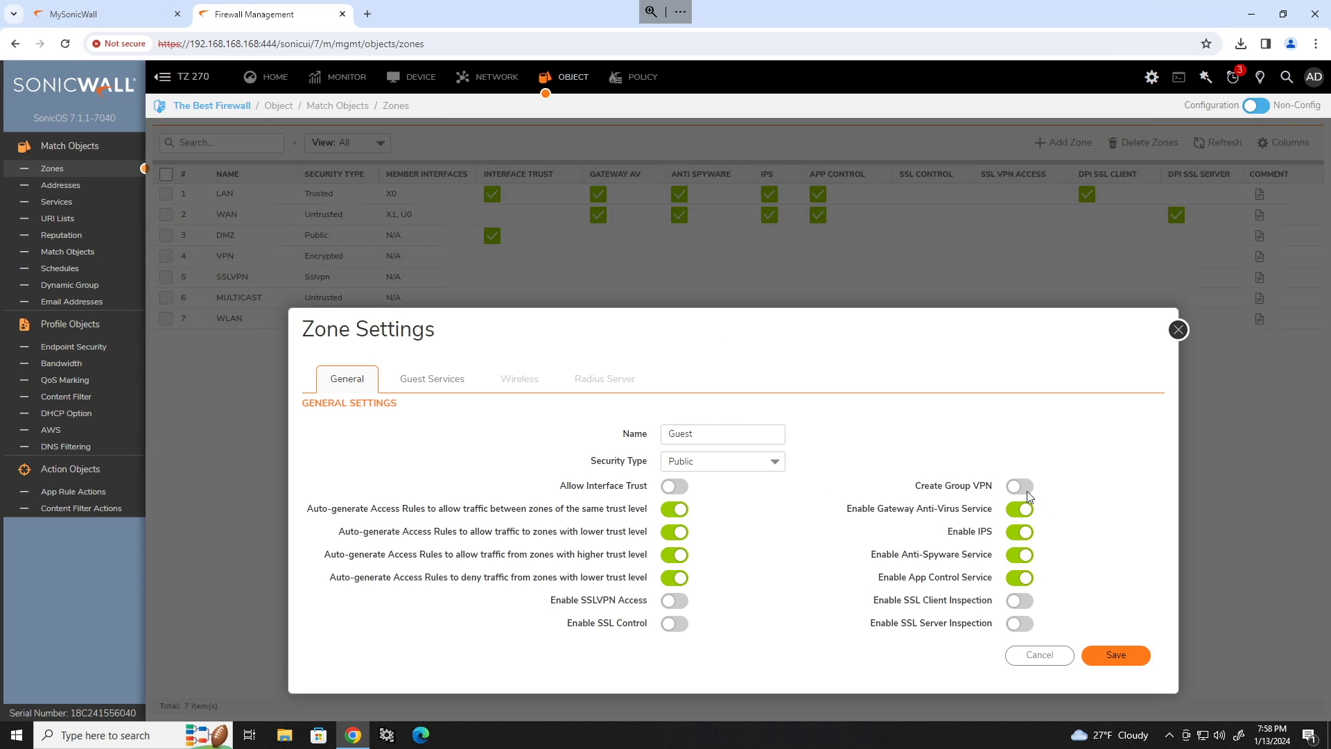
{"action": "key", "text": "Return"}
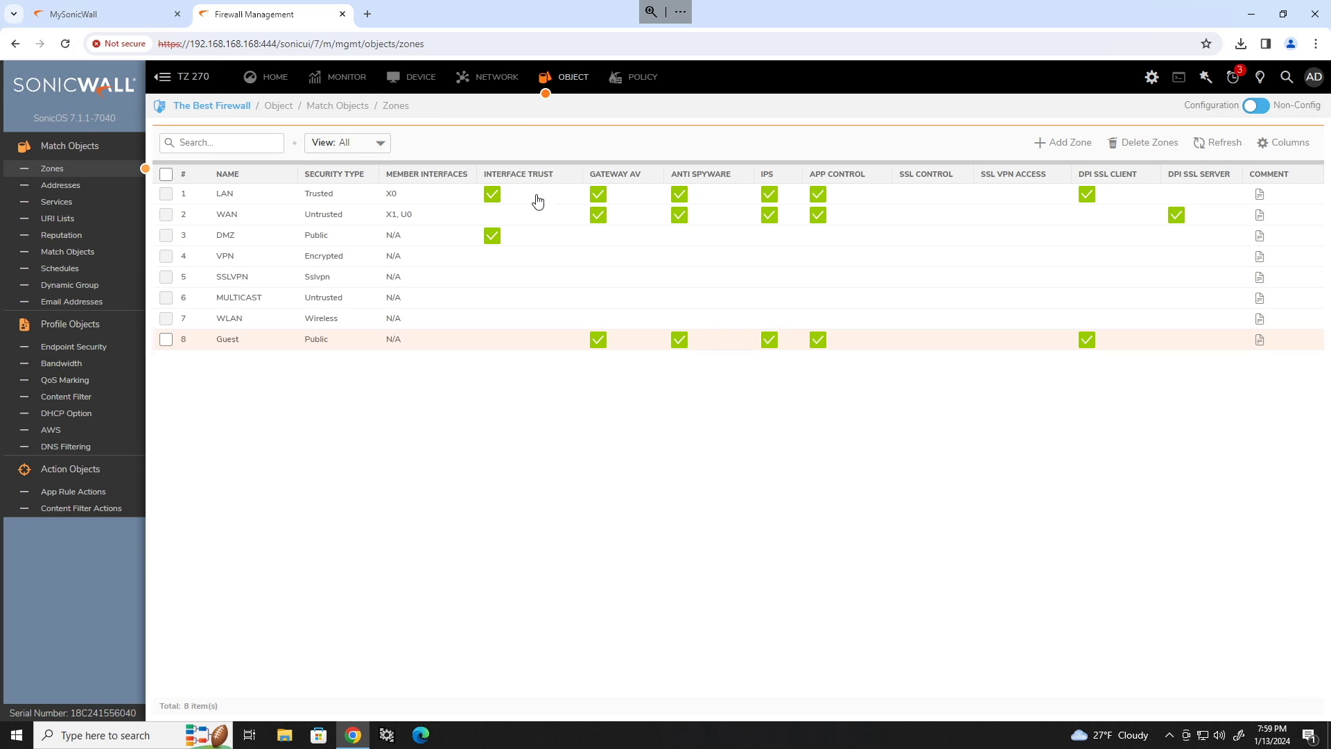
Edit X0 LAN to 192.168.10.1 with SSH management and domain name toasty.local.
{"action": "left_click", "coordinate": [496, 77]}
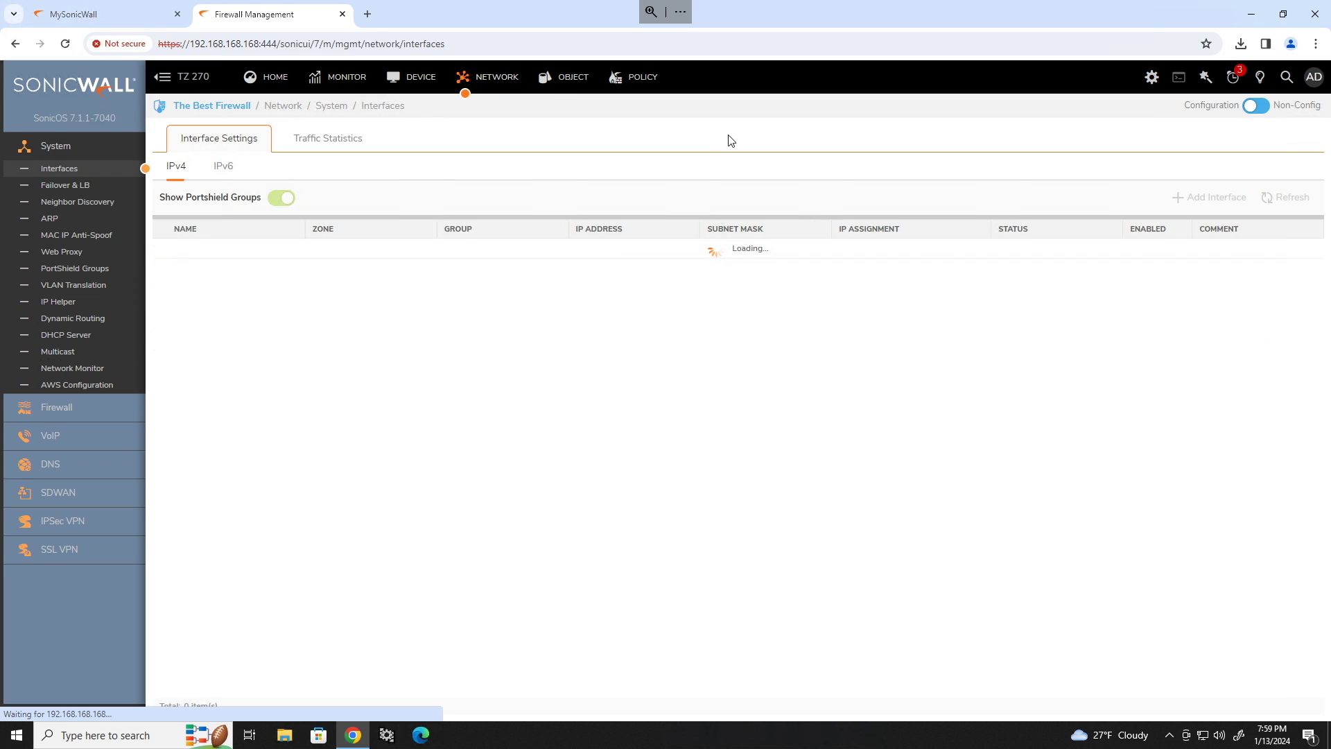
{"action": "left_click", "coordinate": [69, 168]}
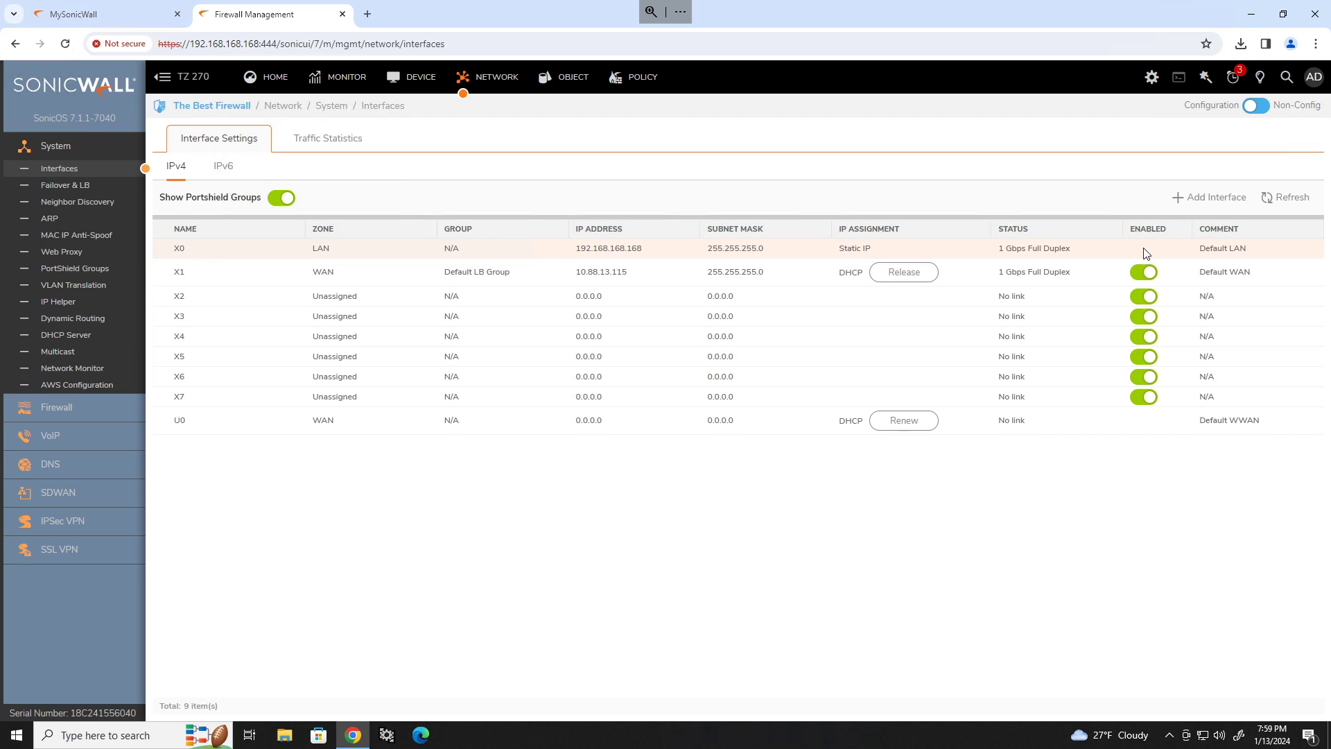
{"action": "double_click", "coordinate": [1026, 256]}
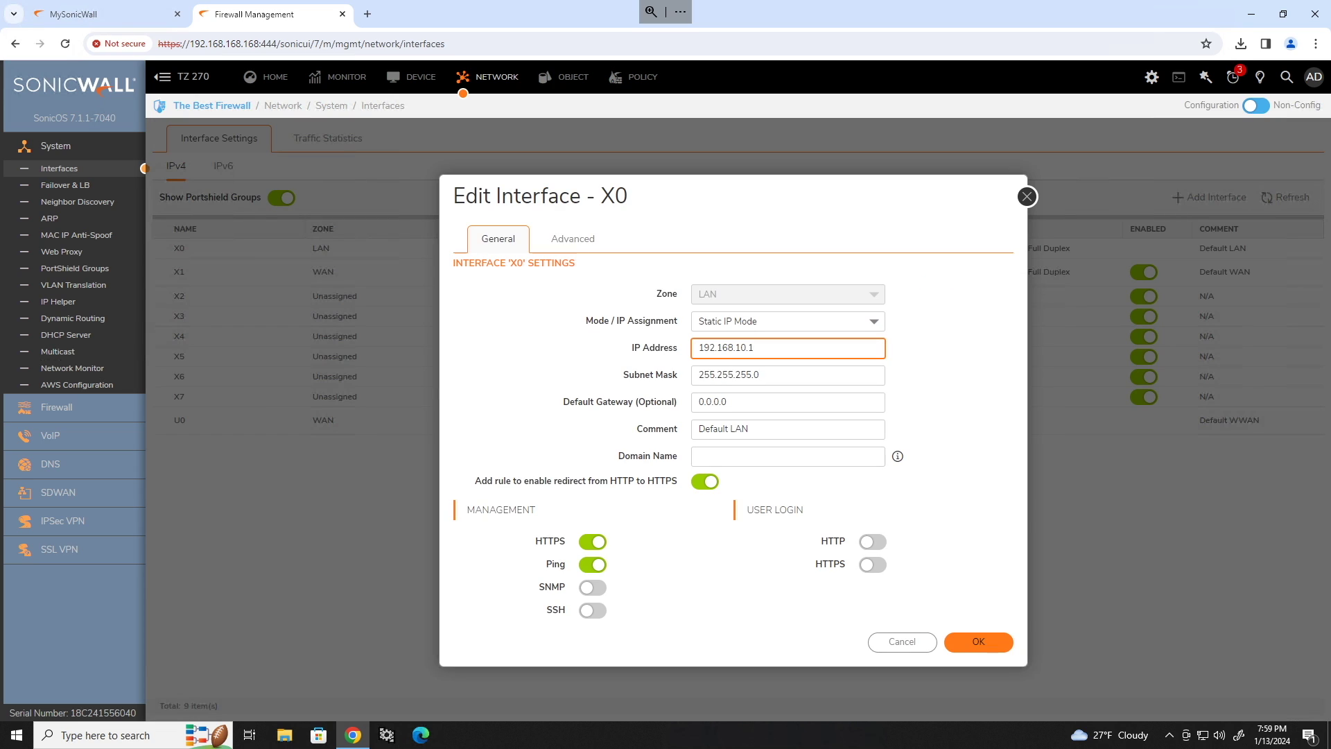
{"action": "left_click", "coordinate": [594, 610]}
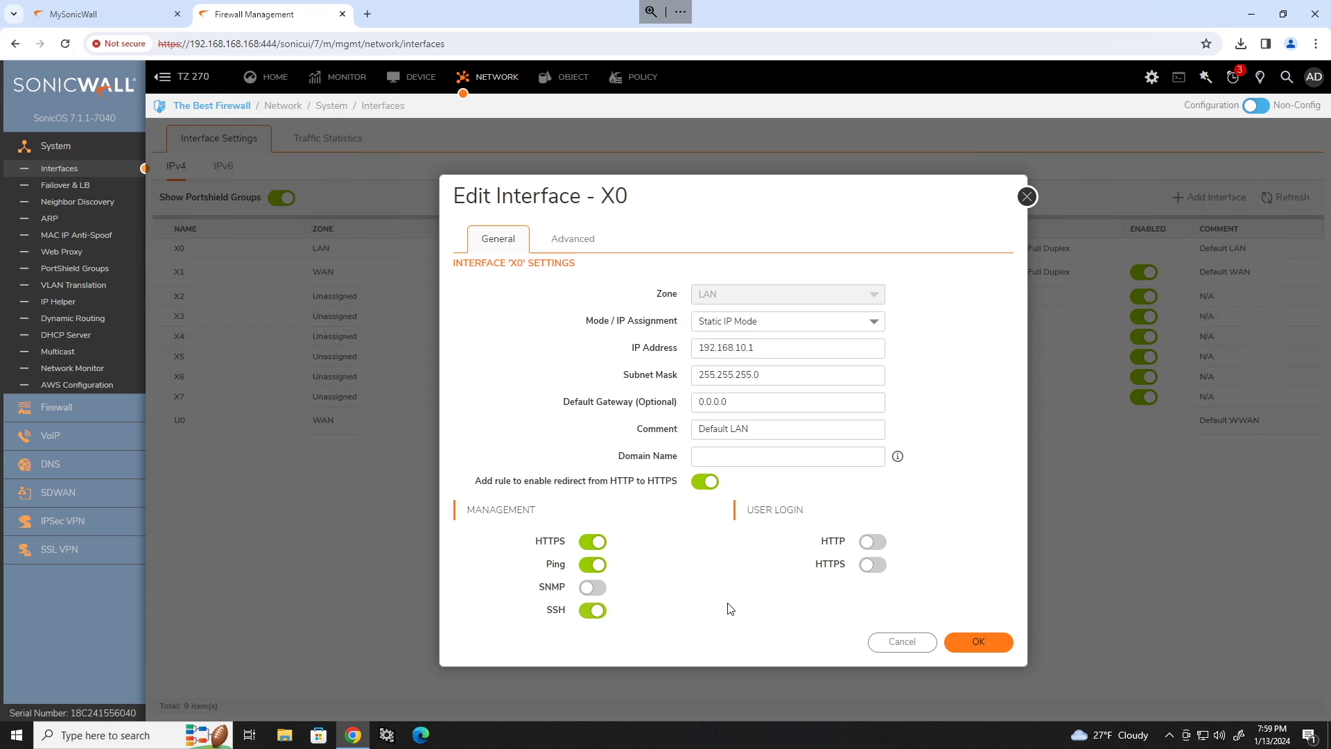
{"action": "left_click", "coordinate": [753, 456]}
{"action": "type", "text": "toasty.local"}
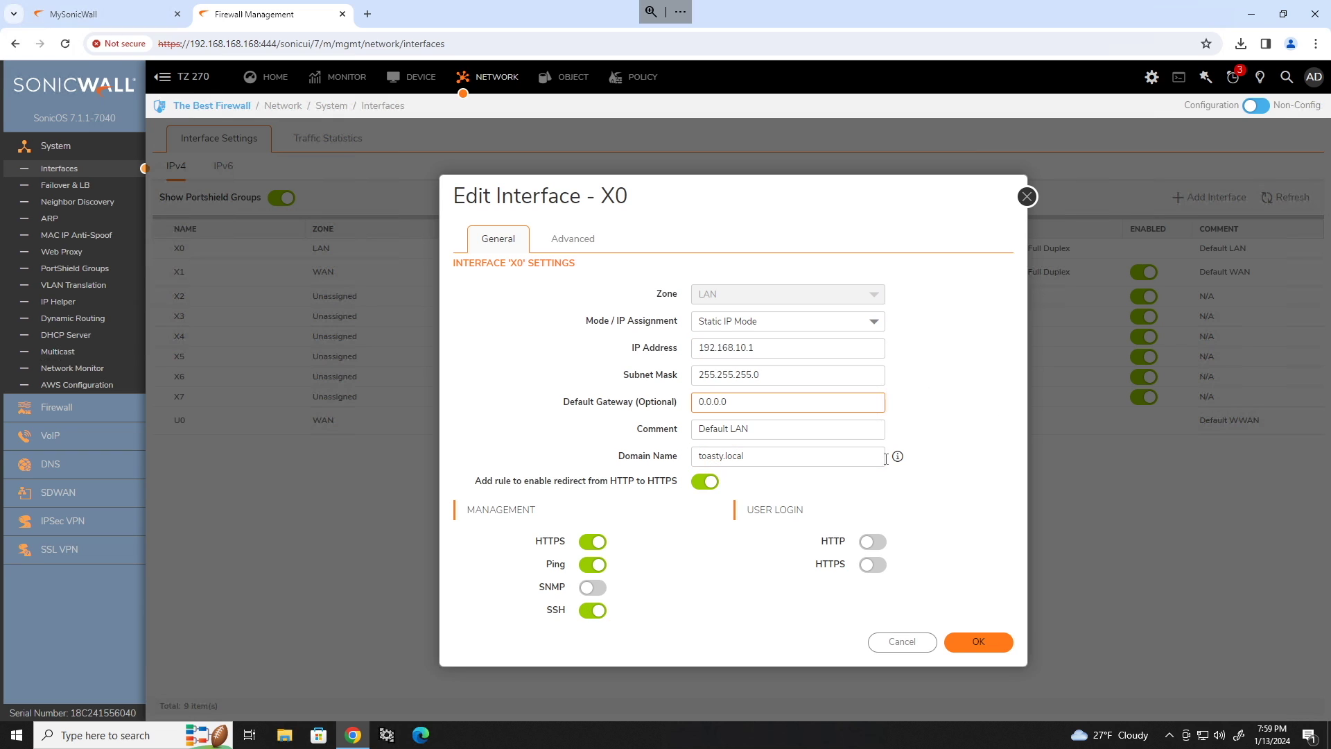
{"action": "left_click", "coordinate": [978, 641]}
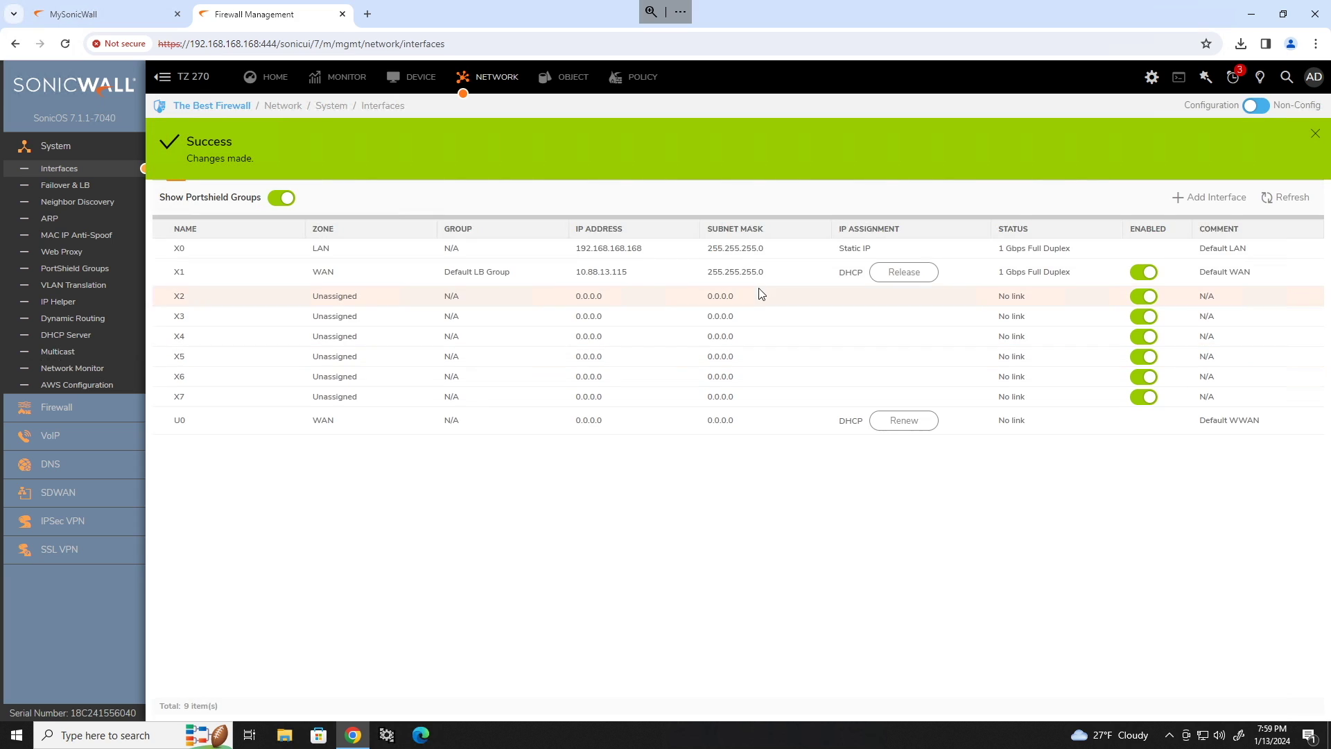
Load the firewall at 192.168.10.1:444 and sign back in with the admin credentials.
{"action": "left_click", "coordinate": [444, 43]}
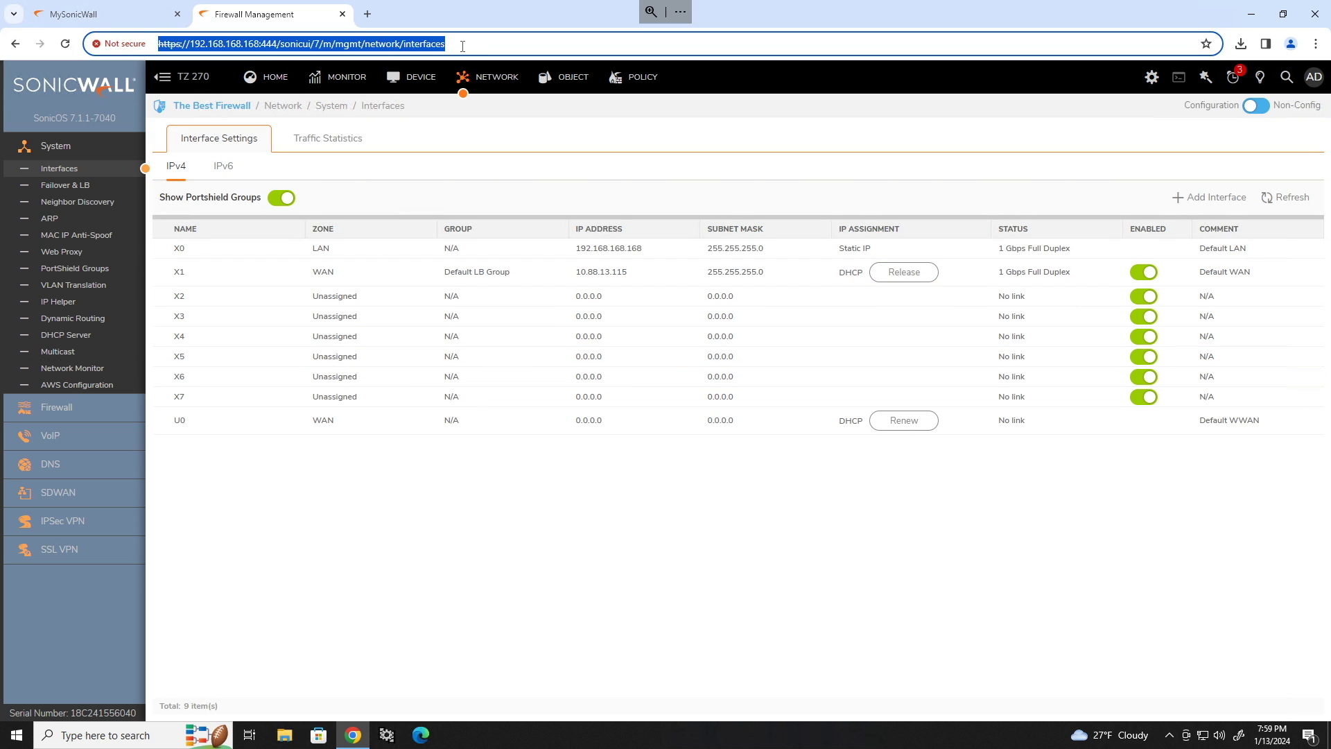
{"action": "left_click_drag", "start_coordinate": [445, 44], "coordinate": [195, 46]}
{"action": "type", "text": "92.168.10.1:444"}
{"action": "key", "text": "Return"}
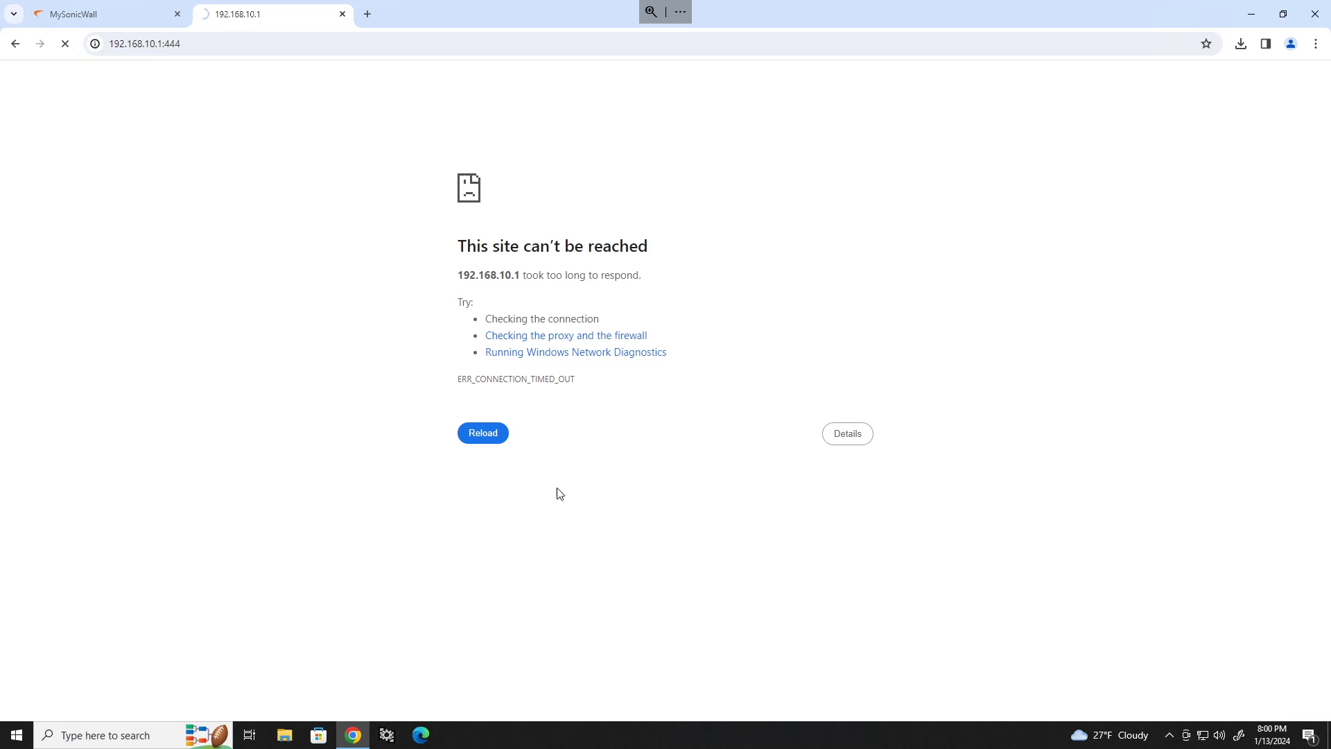
{"action": "type", "text": "admin"}
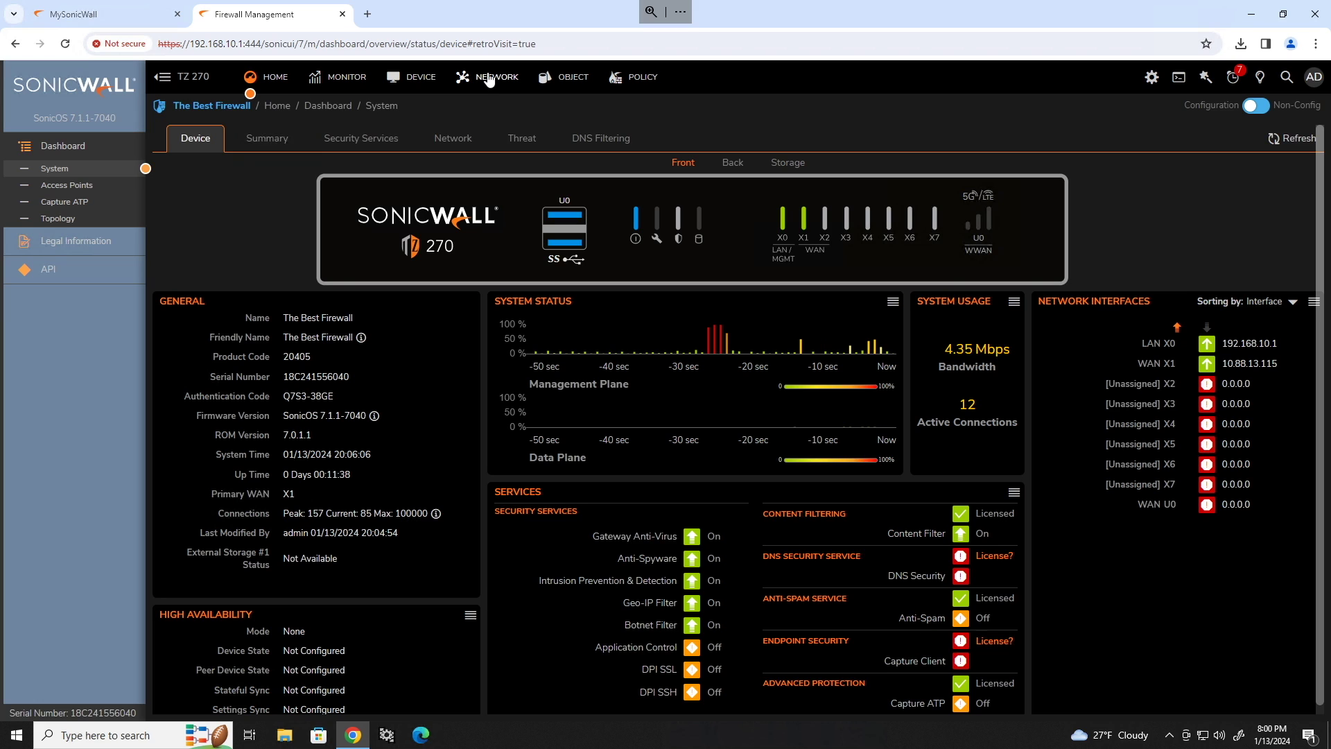
{"action": "left_click", "coordinate": [487, 76]}
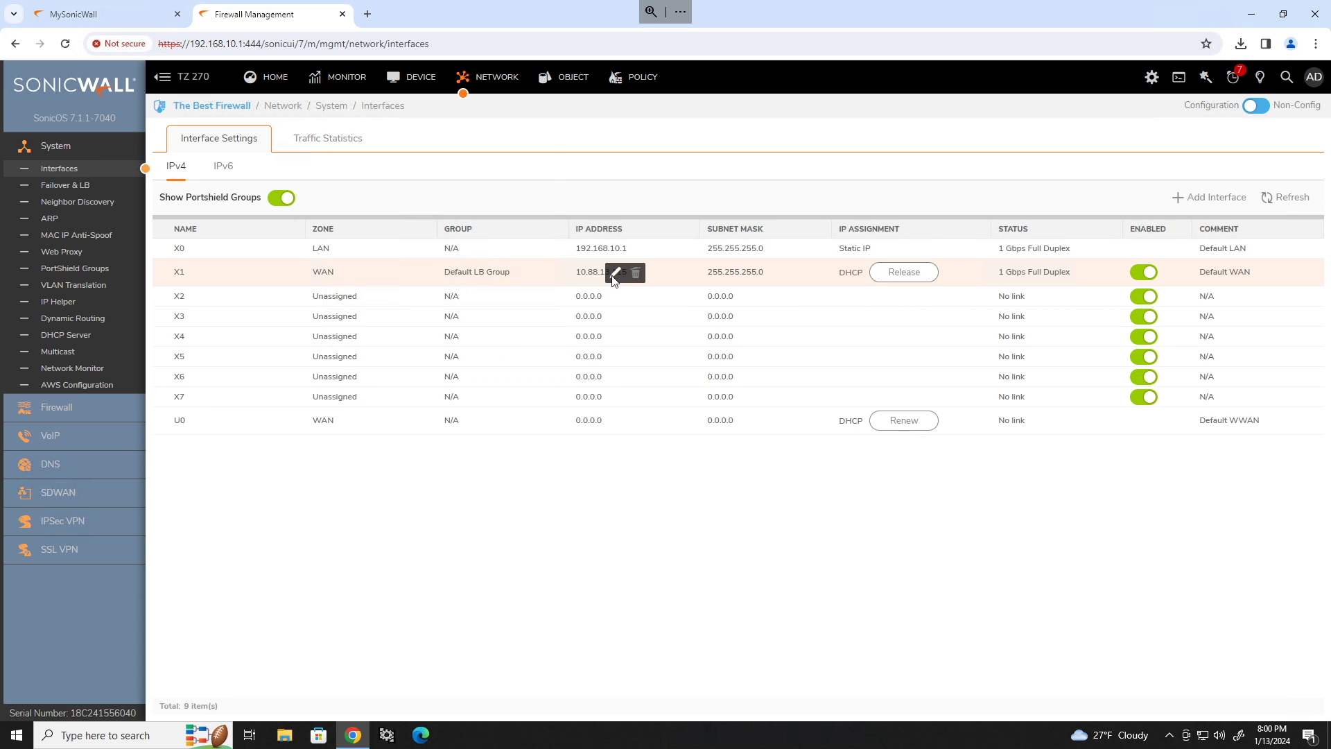
Inspect X1 WAN's IP assignment modes, leave it on DHCP, and cancel the edit.
{"action": "left_click", "coordinate": [614, 274]}
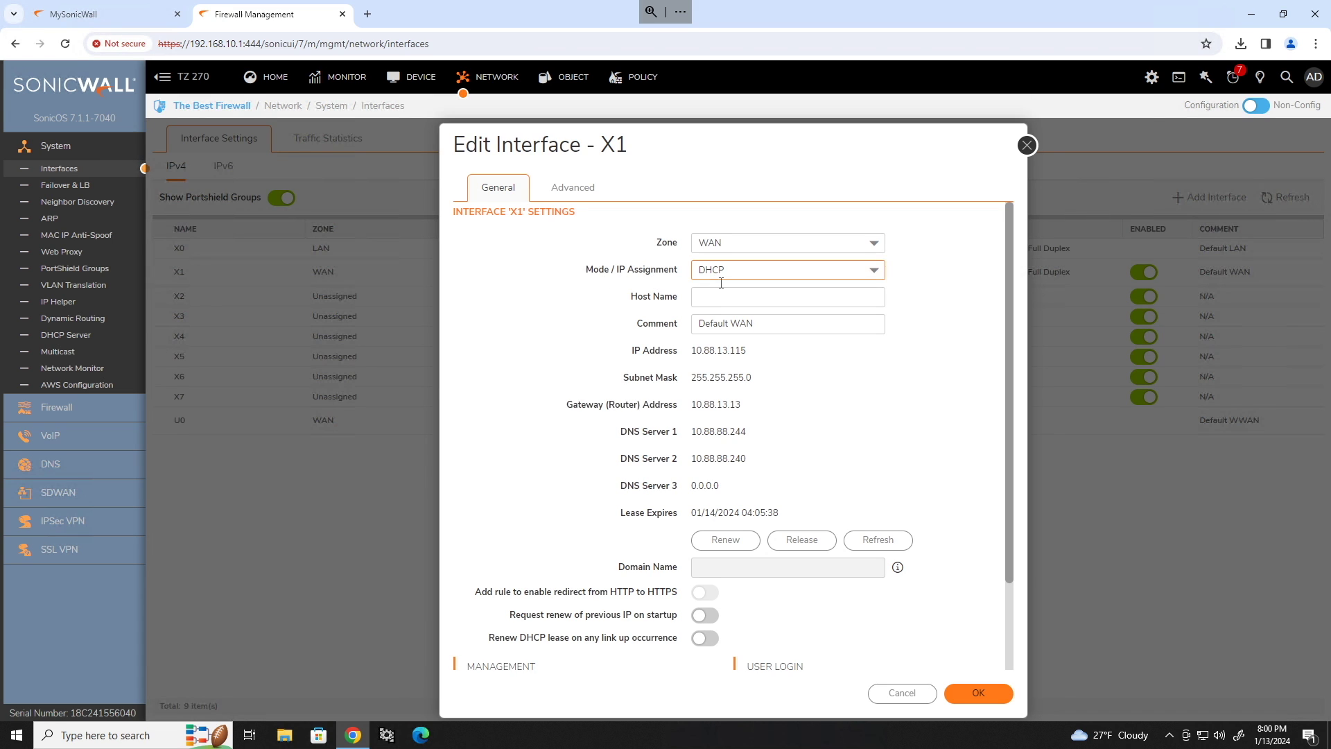
{"action": "left_click", "coordinate": [766, 270]}
{"action": "left_click", "coordinate": [763, 297]}
{"action": "key", "text": "Down"}
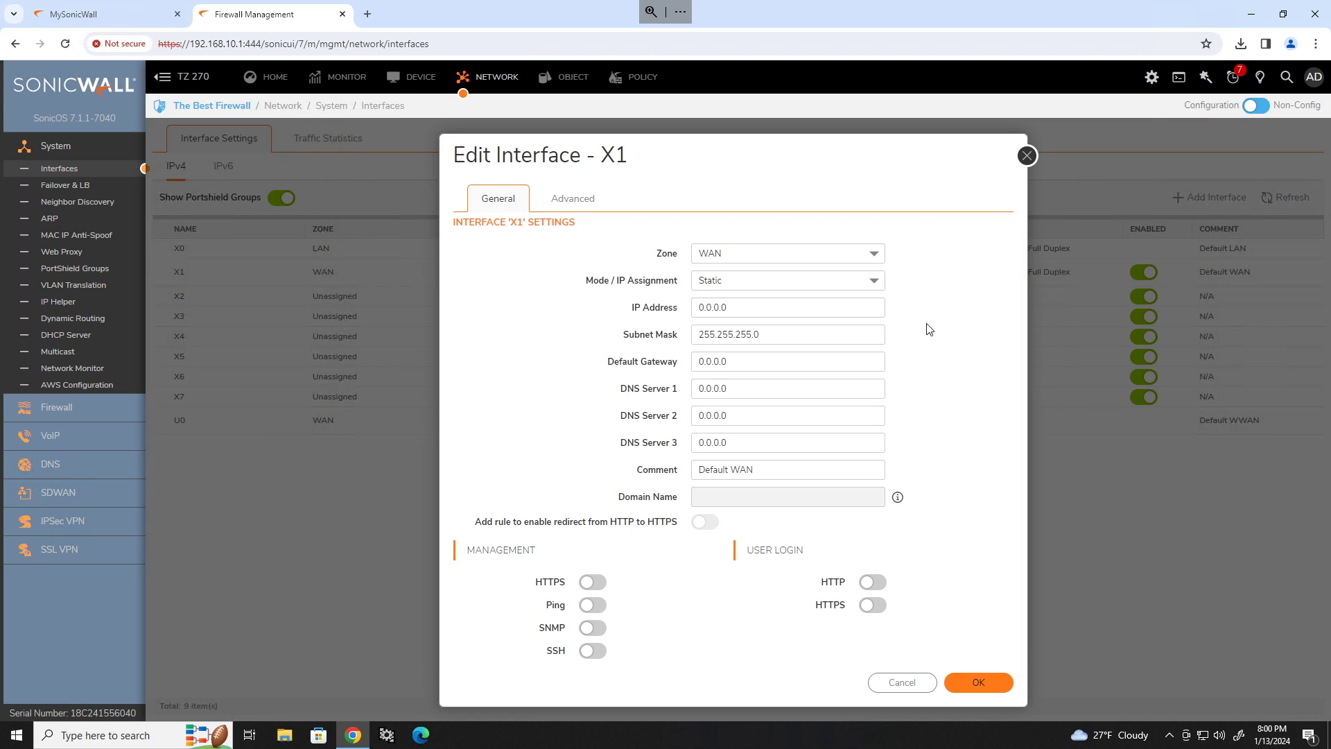
{"action": "left_click", "coordinate": [896, 693]}
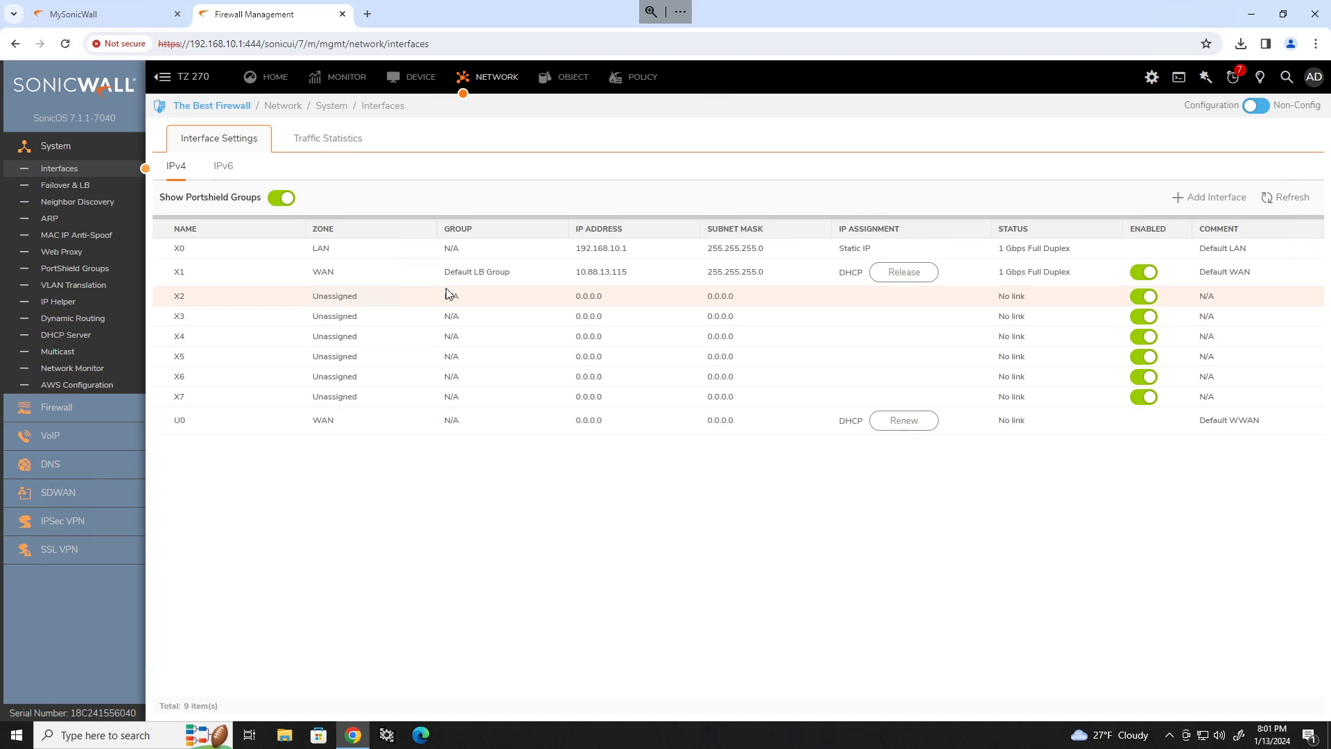
Review the Default LB Group under Failover & LB without changing it.
{"action": "left_click", "coordinate": [83, 185]}
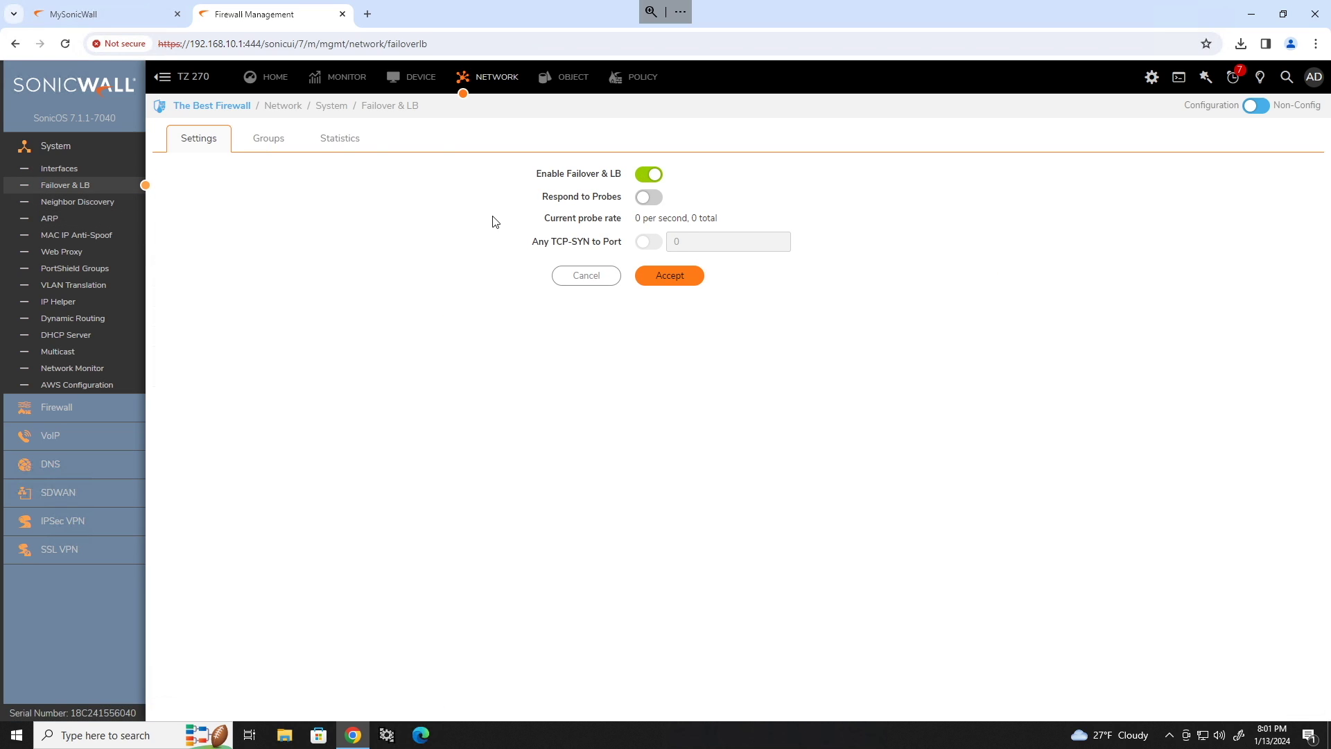
{"action": "left_click", "coordinate": [261, 142]}
{"action": "left_click", "coordinate": [1201, 251]}
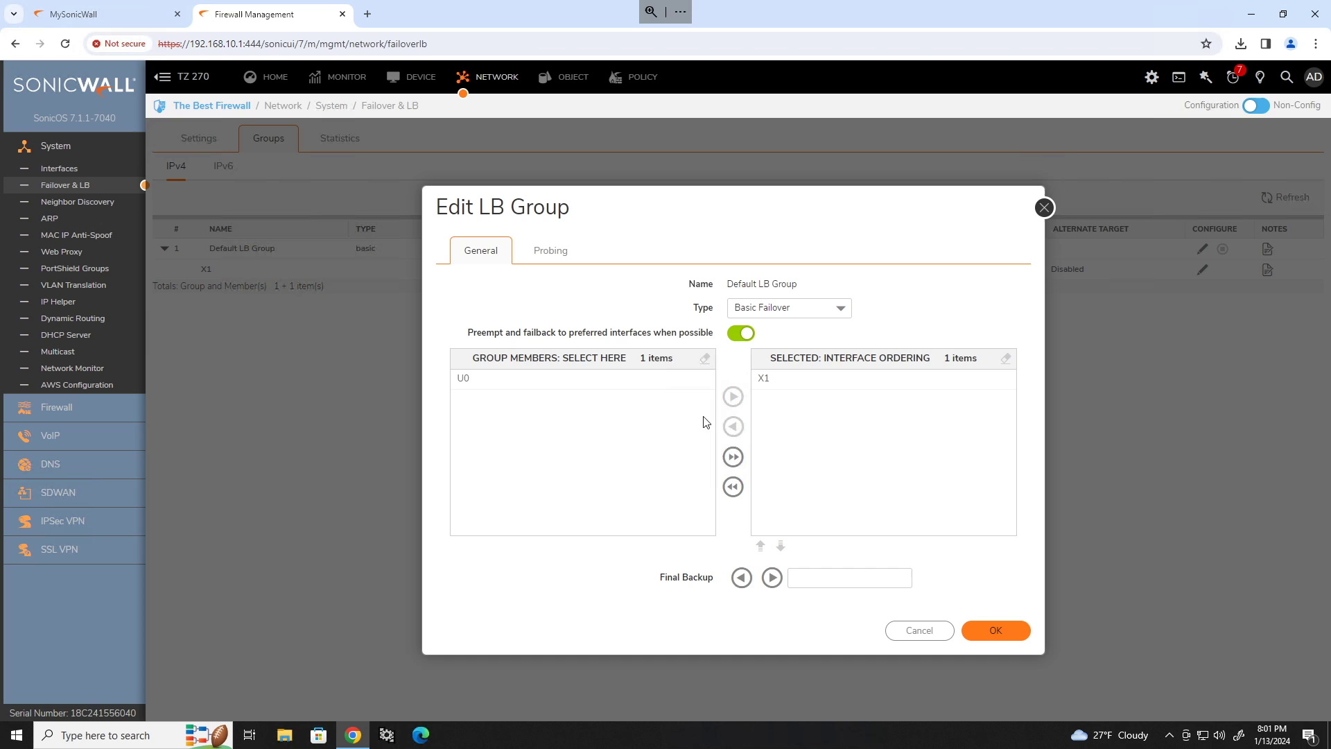
{"action": "left_click", "coordinate": [921, 629]}
{"action": "left_click", "coordinate": [71, 335]}
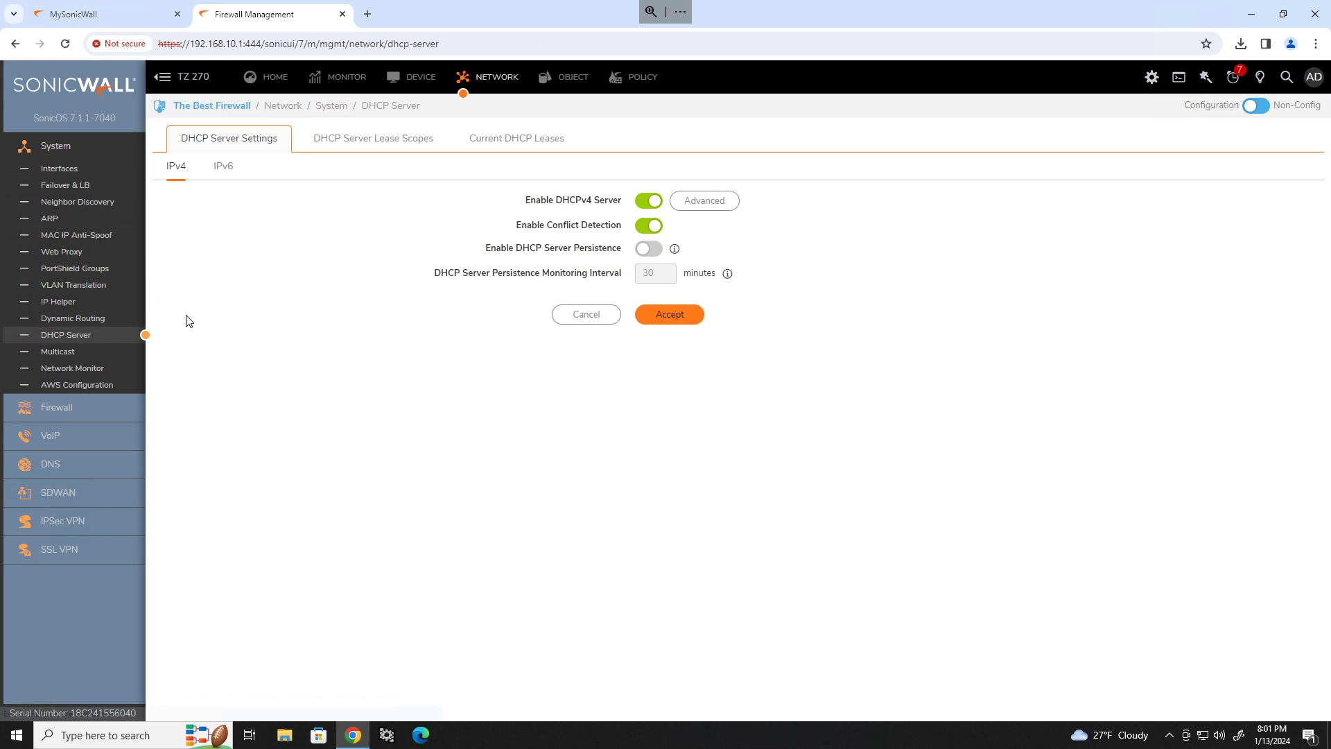
Edit the Dynamic lease scope on X0 to range 192.168.10.100–192.168.10.199 with a 480-minute lease.
{"action": "left_click", "coordinate": [403, 150]}
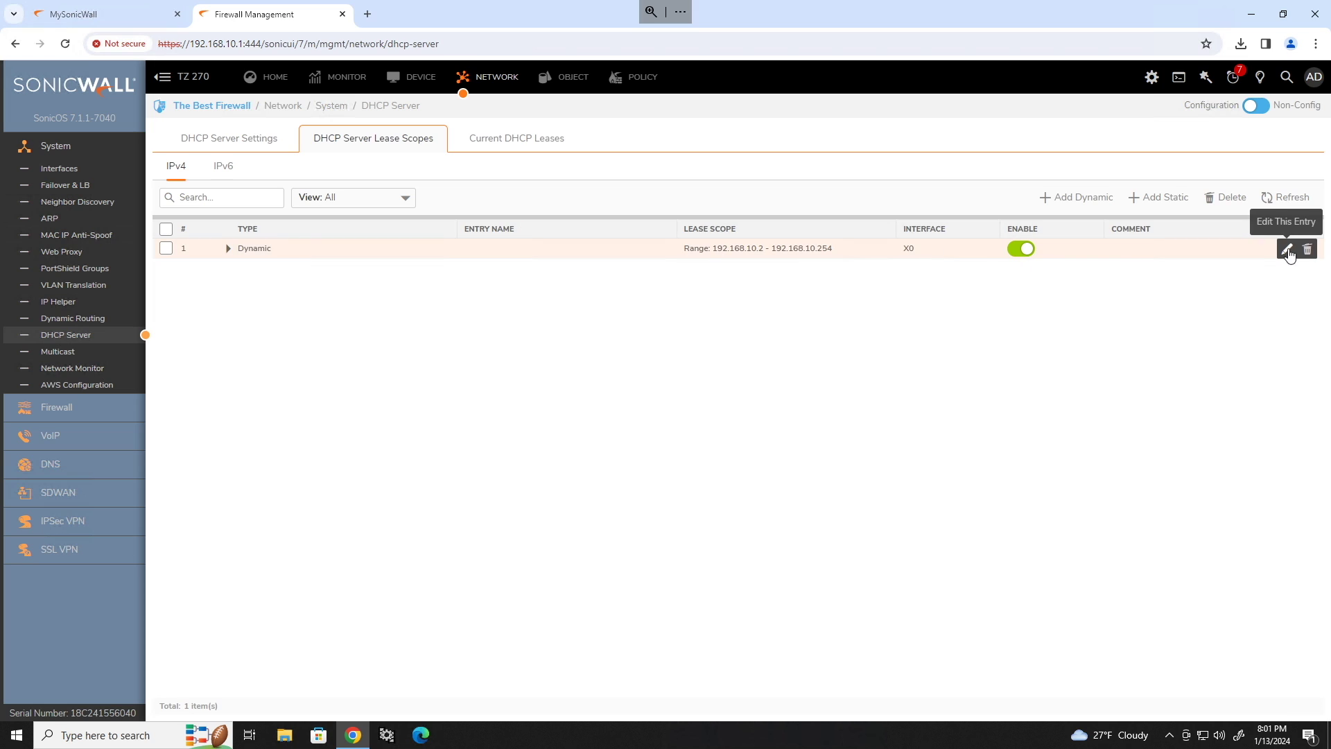
{"action": "left_click", "coordinate": [1286, 251]}
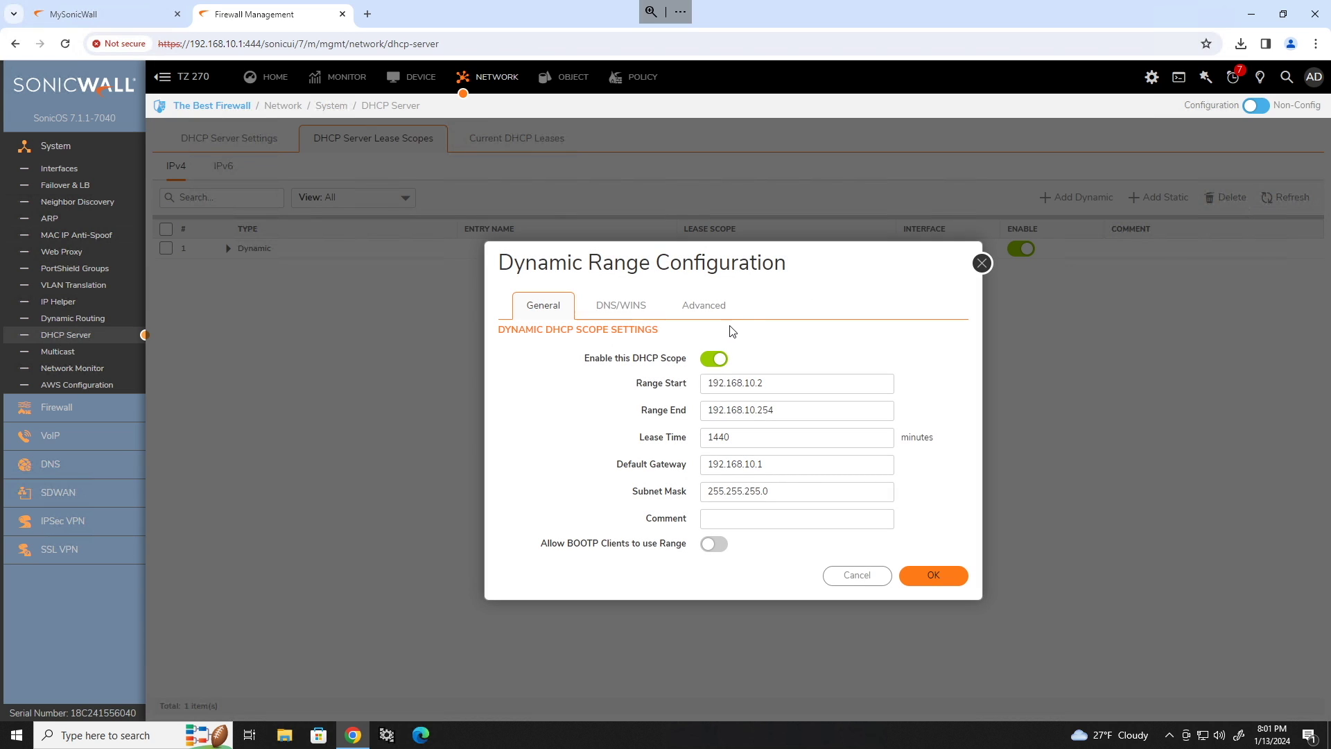
{"action": "left_click", "coordinate": [776, 382]}
{"action": "key", "text": "BackSpace"}
{"action": "type", "text": "100"}
{"action": "left_click", "coordinate": [770, 412]}
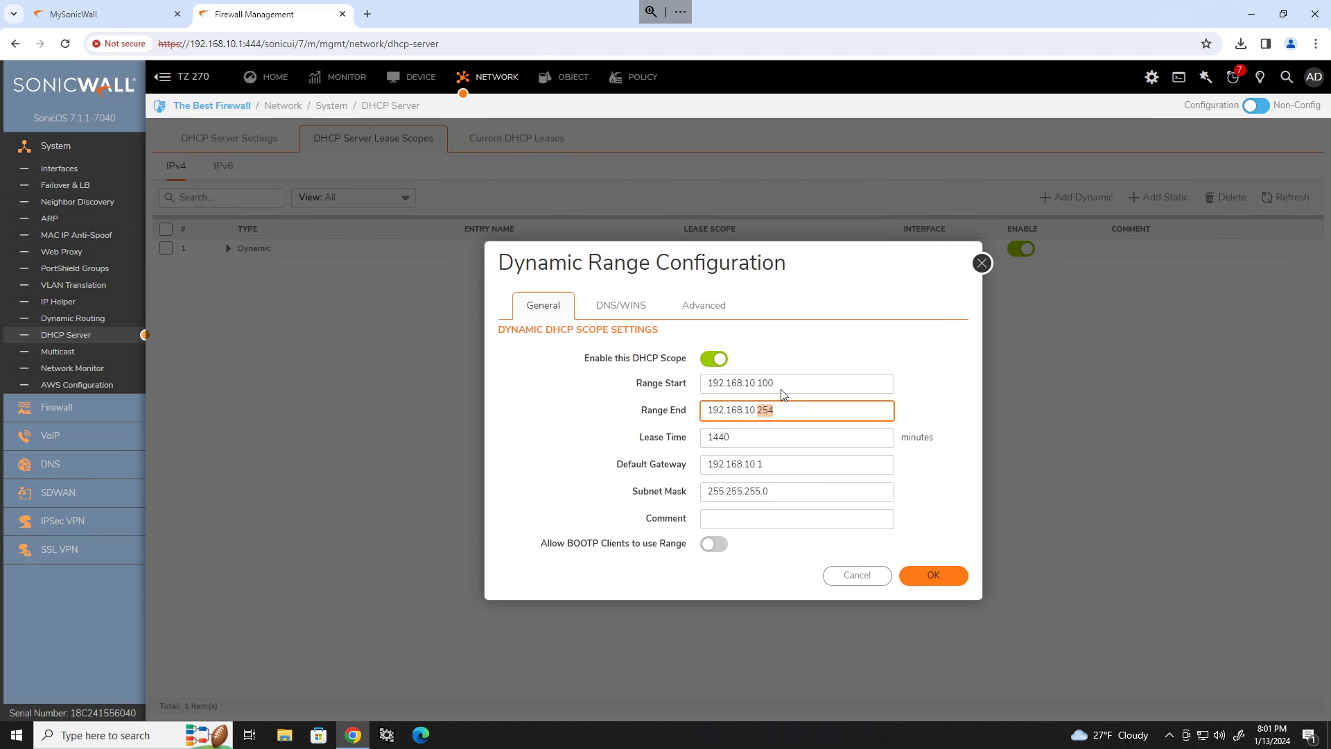
{"action": "type", "text": "199"}
{"action": "key", "text": "Tab"}
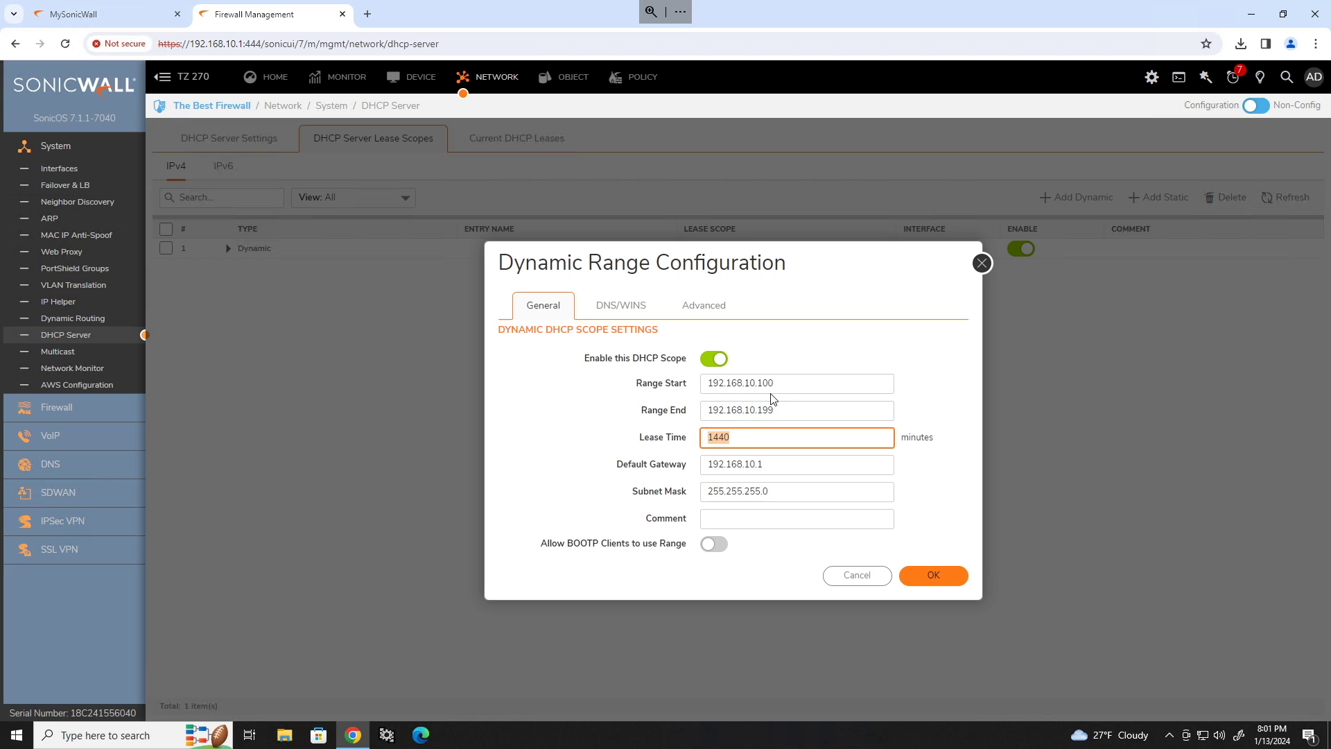
{"action": "type", "text": "48"}
{"action": "left_click", "coordinate": [932, 576]}
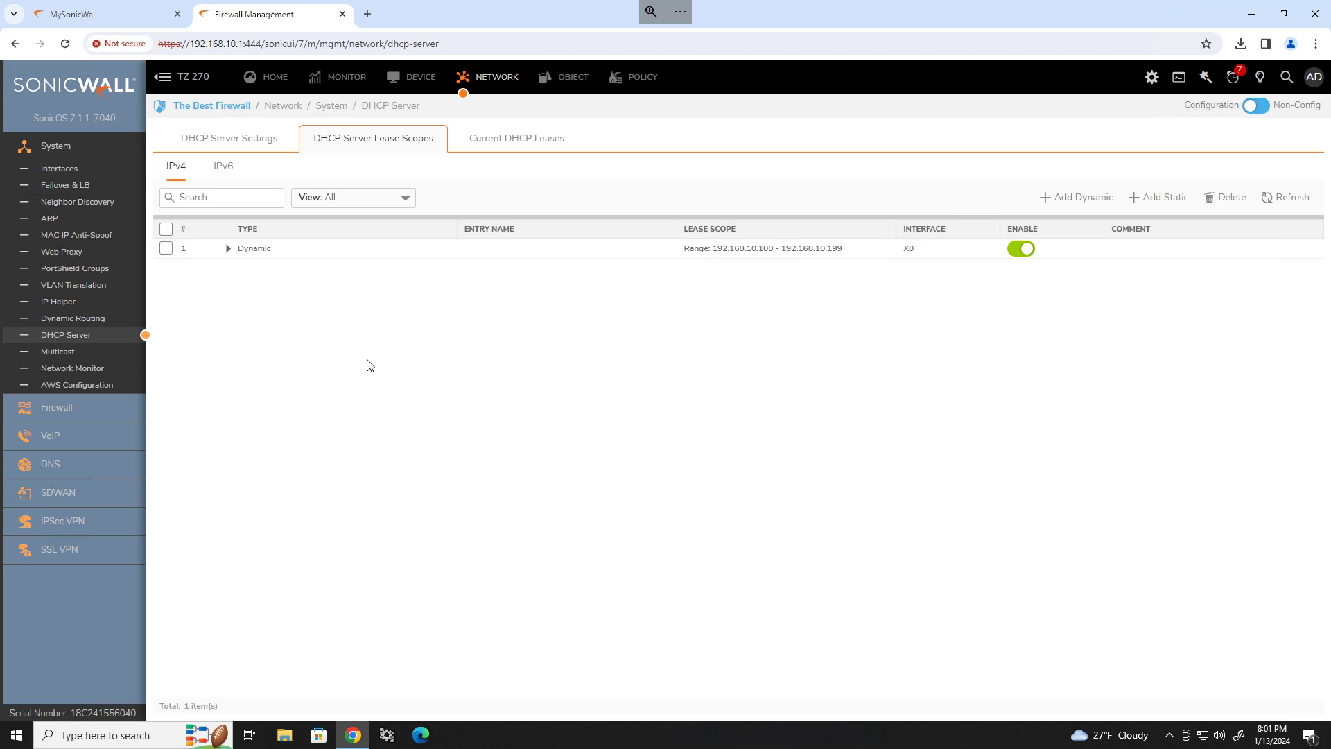